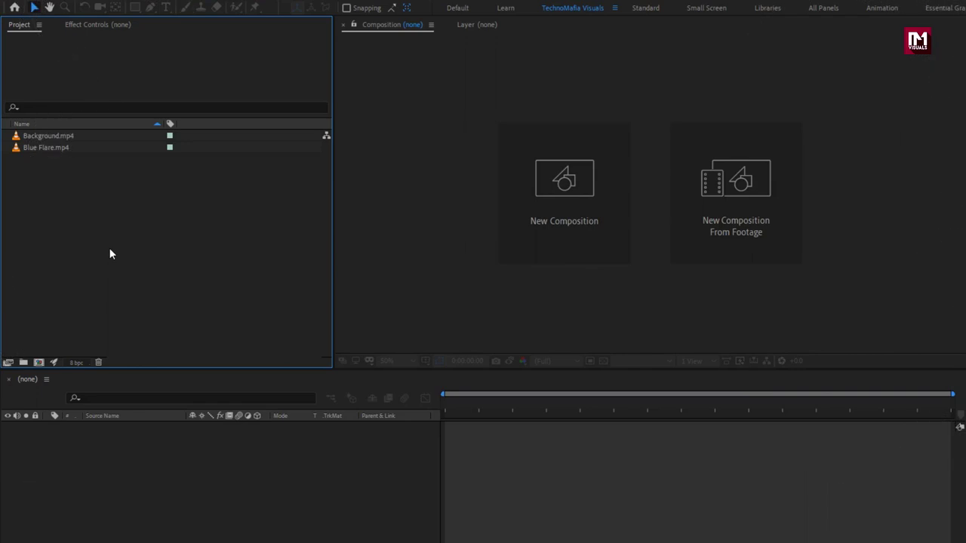
left_click(53, 150)
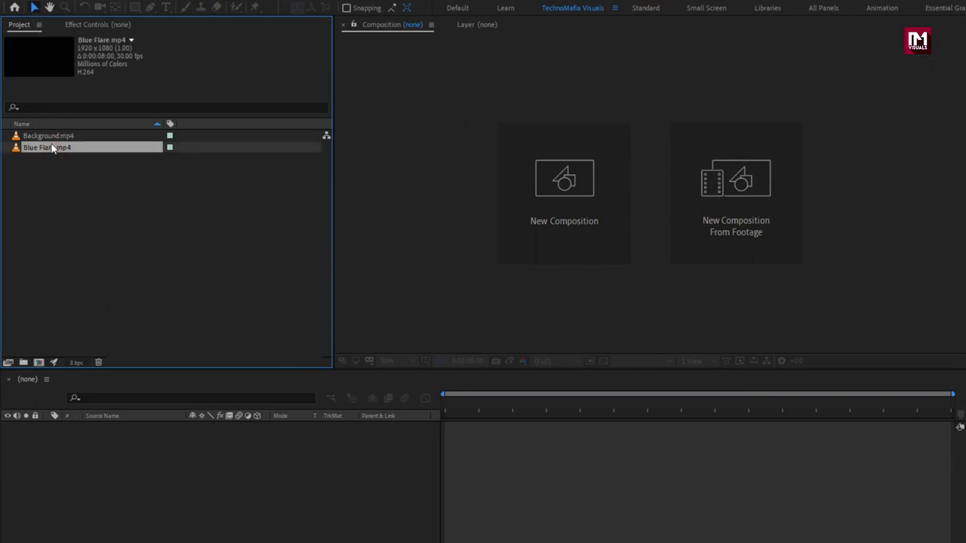
left_click(51, 139)
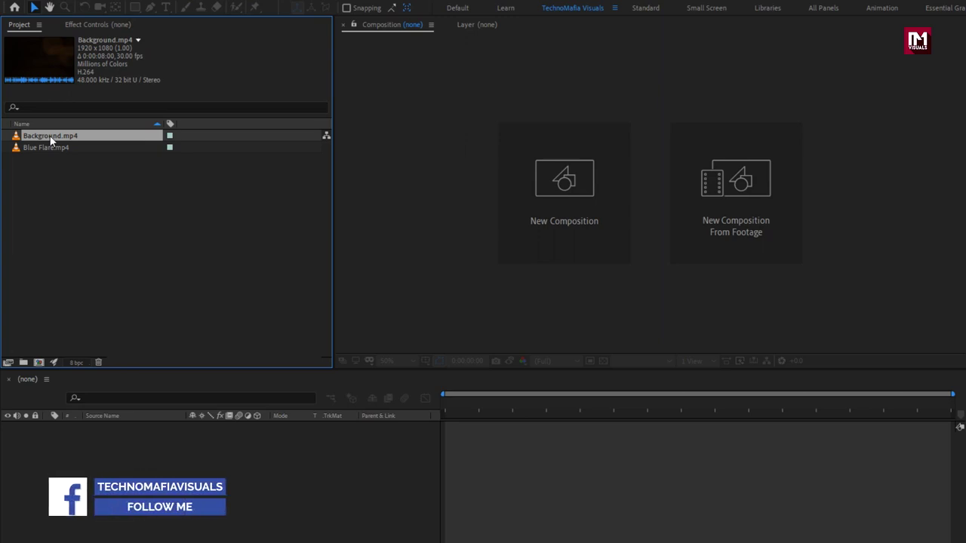
left_click(544, 219)
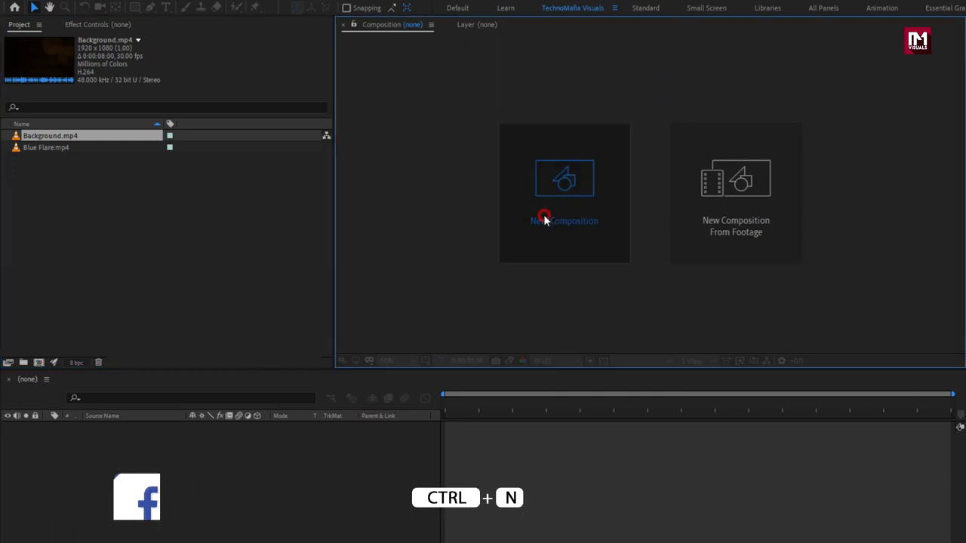
Create the Trailer_Title composition at 1920×1080, 30 fps, 0:00:05:00 duration.
type("Tr")
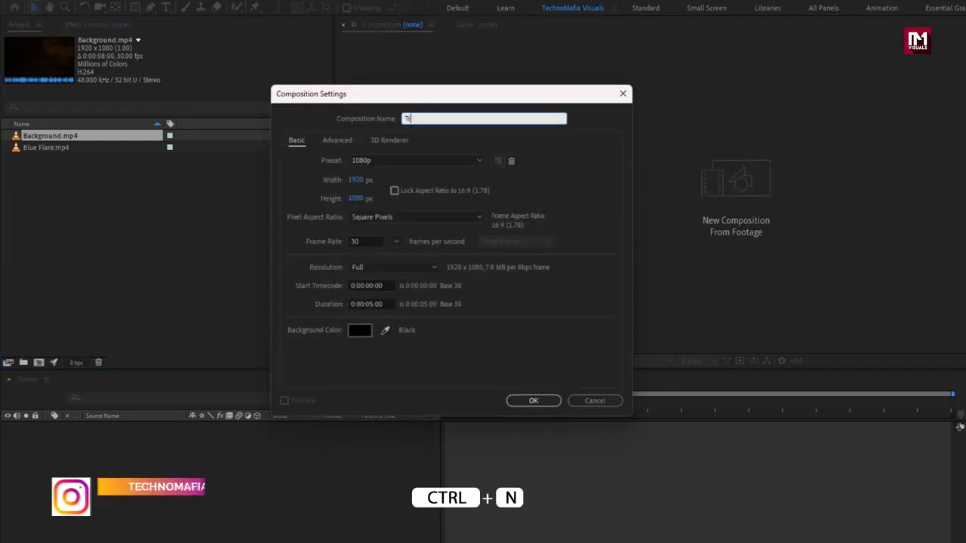
type("ailer_Title")
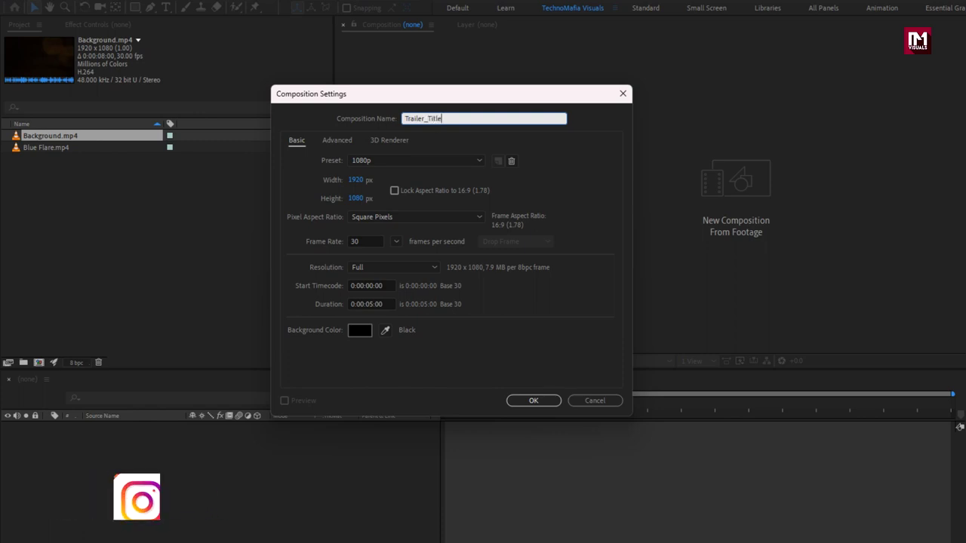
left_click(375, 304)
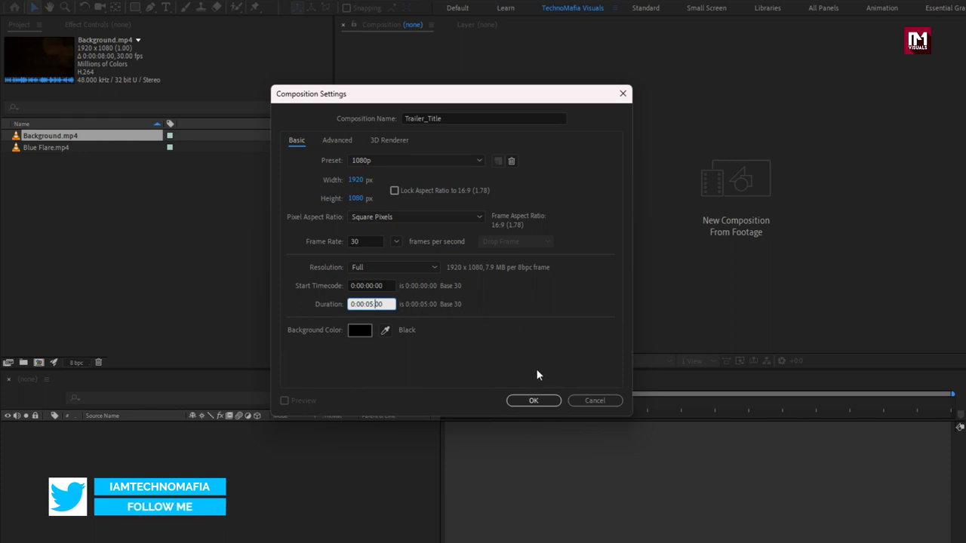
left_click(537, 400)
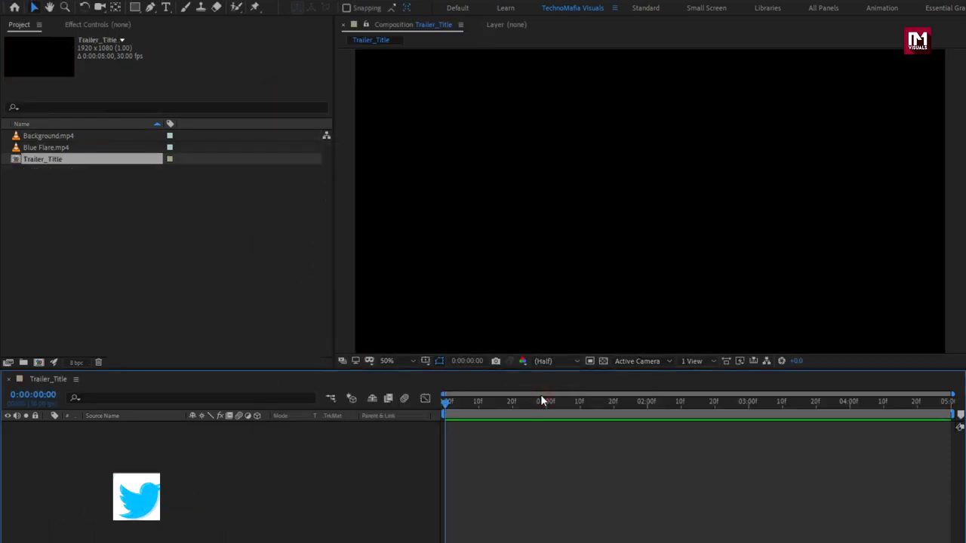
Add a text layer reading TRAILER near the frame centre.
left_click(165, 8)
left_click(574, 207)
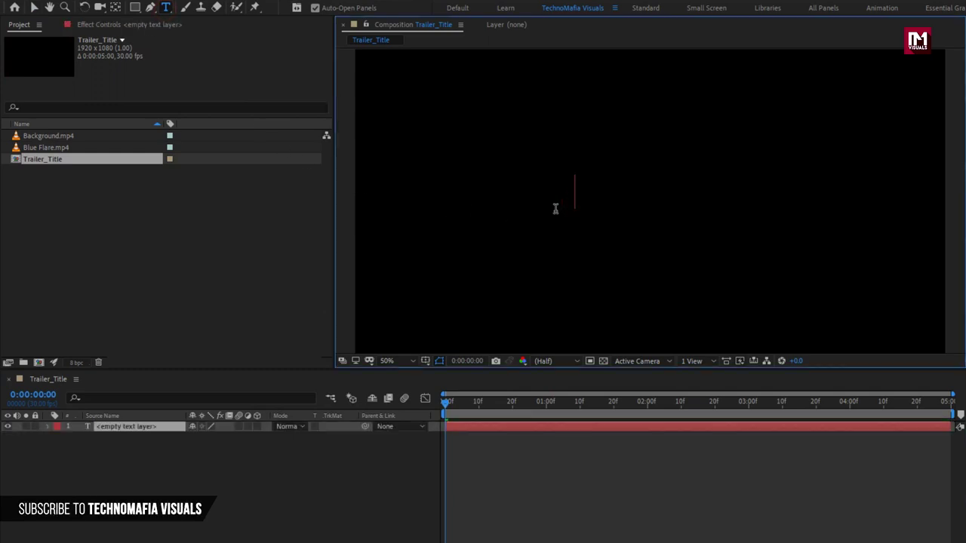
type("TRAILE")
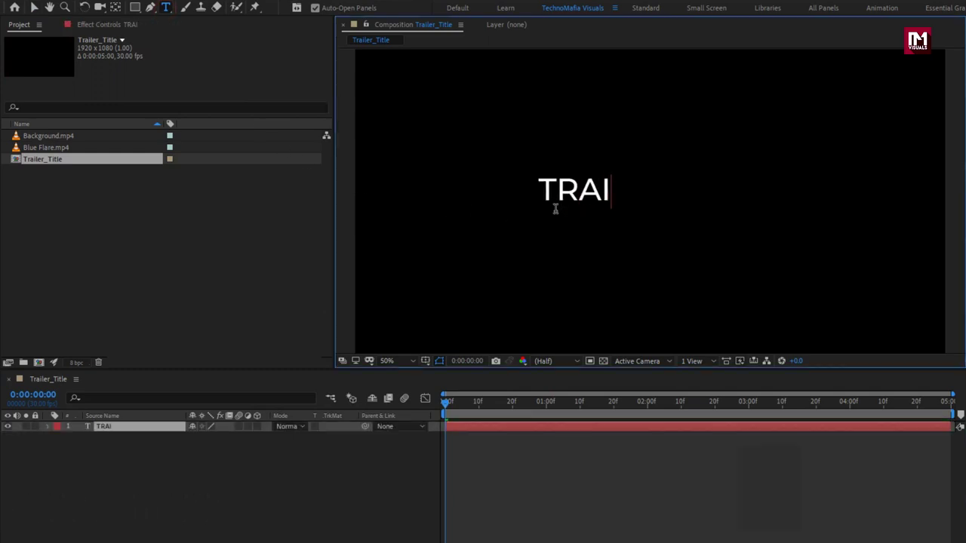
type("R")
key("KP_Enter")
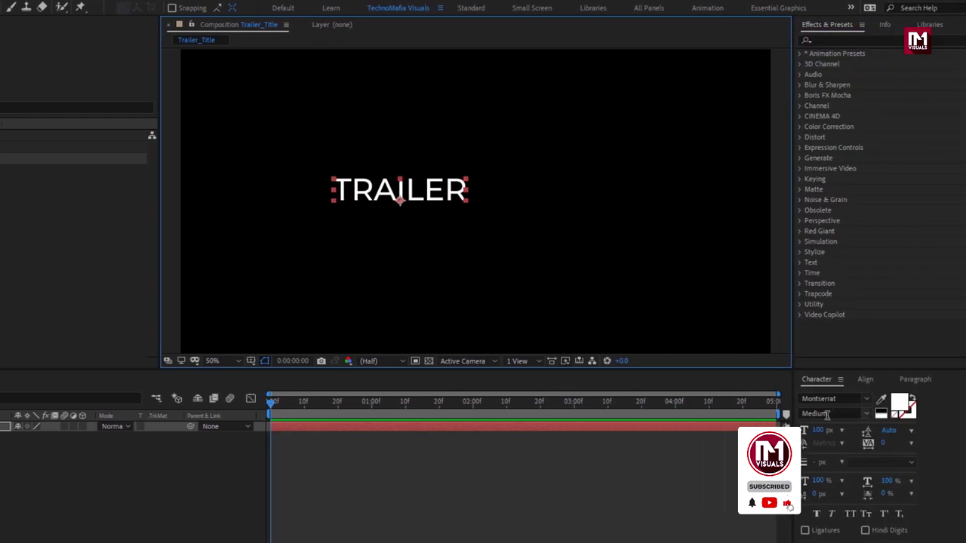
Enlarge TRAILER to 174 px and centre it horizontally and vertically in the composition.
left_click_drag(818, 431, 865, 431)
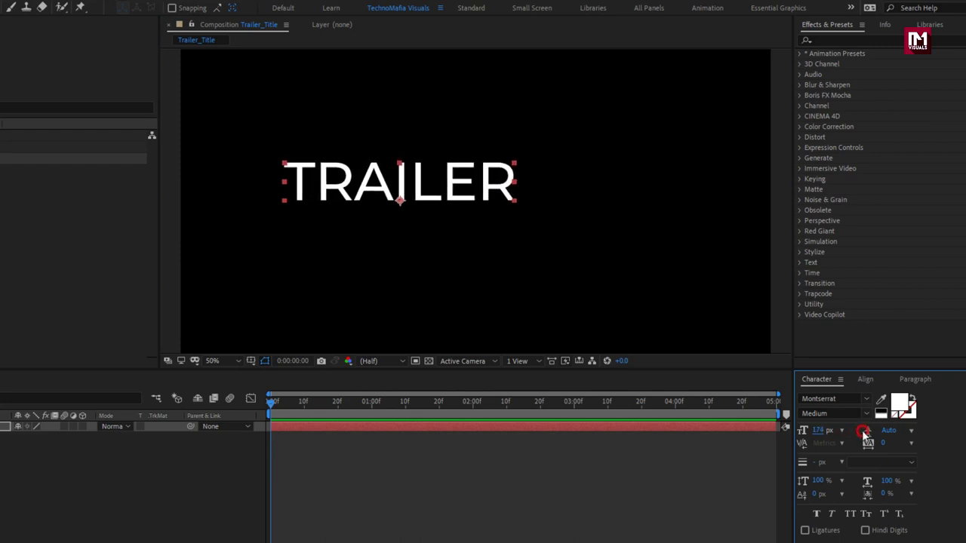
left_click(865, 380)
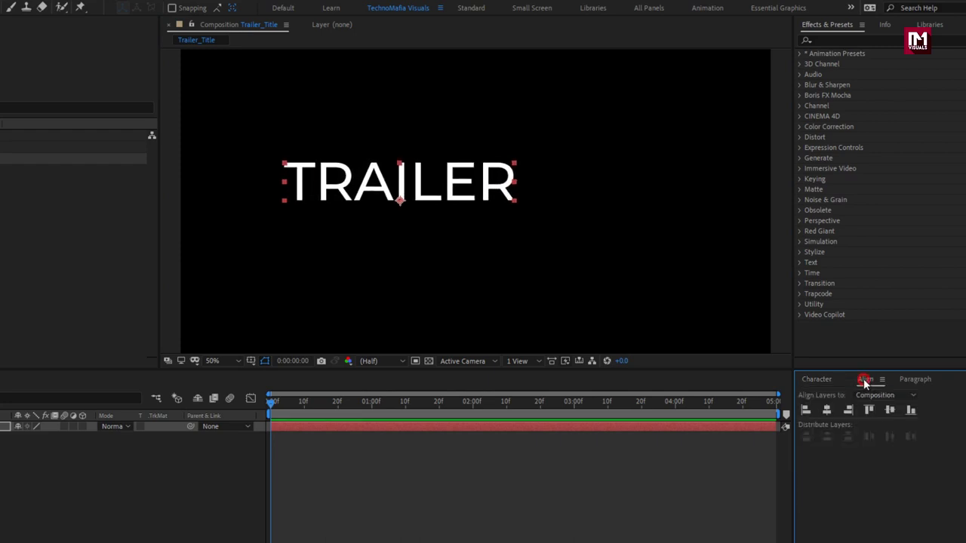
left_click(827, 410)
left_click(890, 411)
left_click(913, 380)
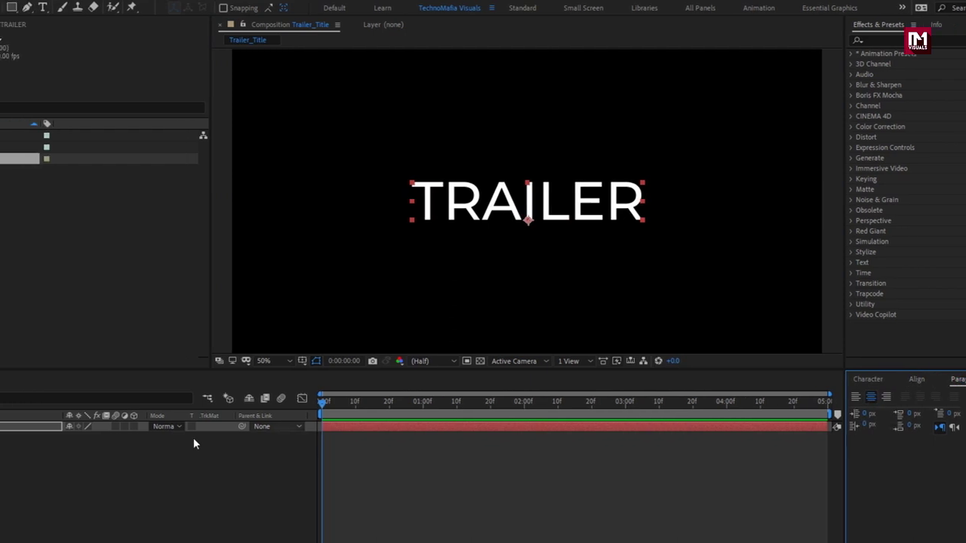
left_click(150, 433)
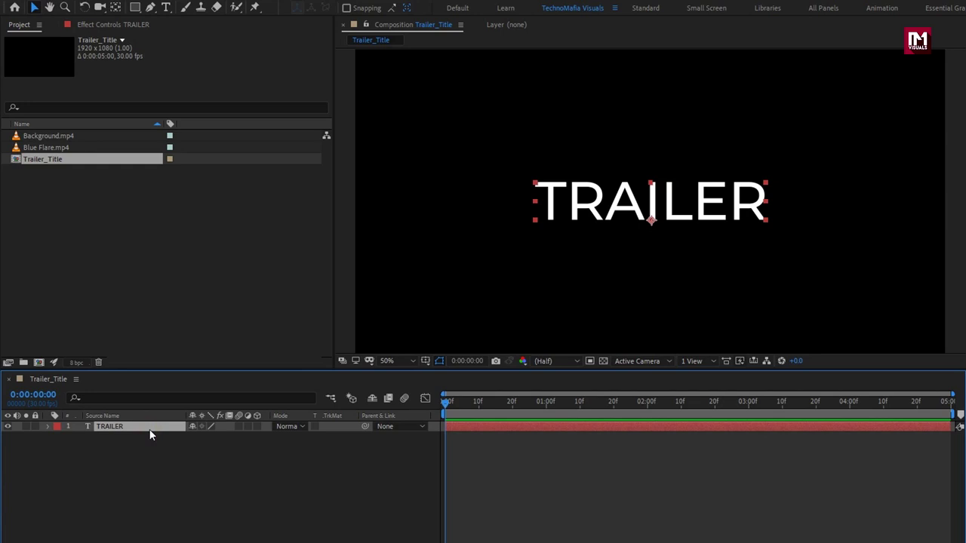
Add a Tracking animator to the TRAILER text layer.
left_click(46, 427)
left_click(263, 439)
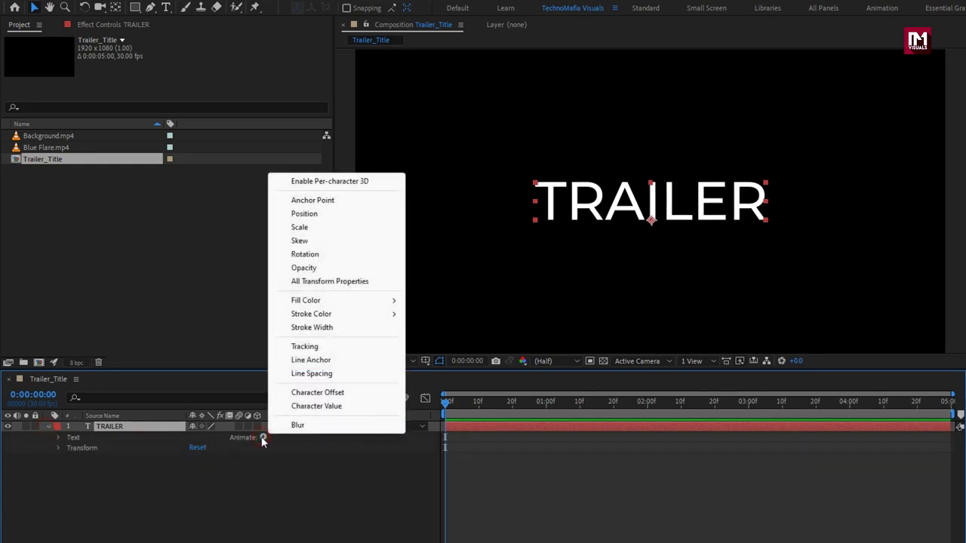
left_click(300, 348)
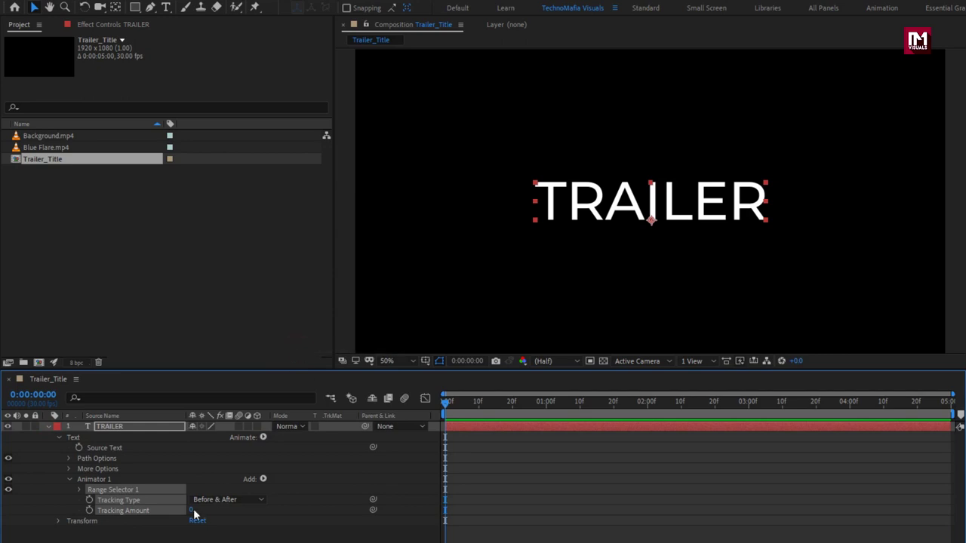
left_click(216, 530)
Keyframe Tracking Amount 0 at the last frame and 75 at 0:00, then select both keyframes.
left_click_drag(526, 412, 945, 424)
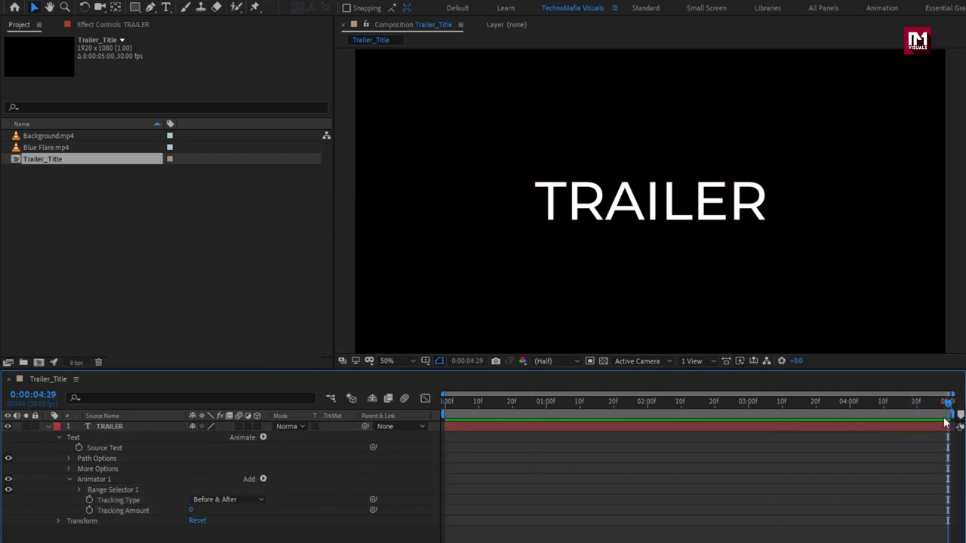
left_click(89, 510)
left_click_drag(466, 410, 444, 407)
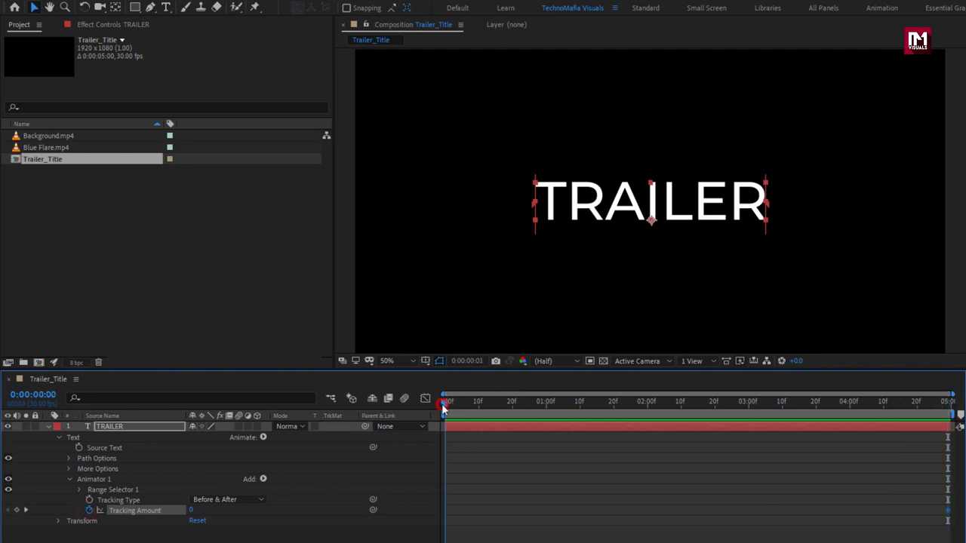
left_click_drag(192, 511, 234, 508)
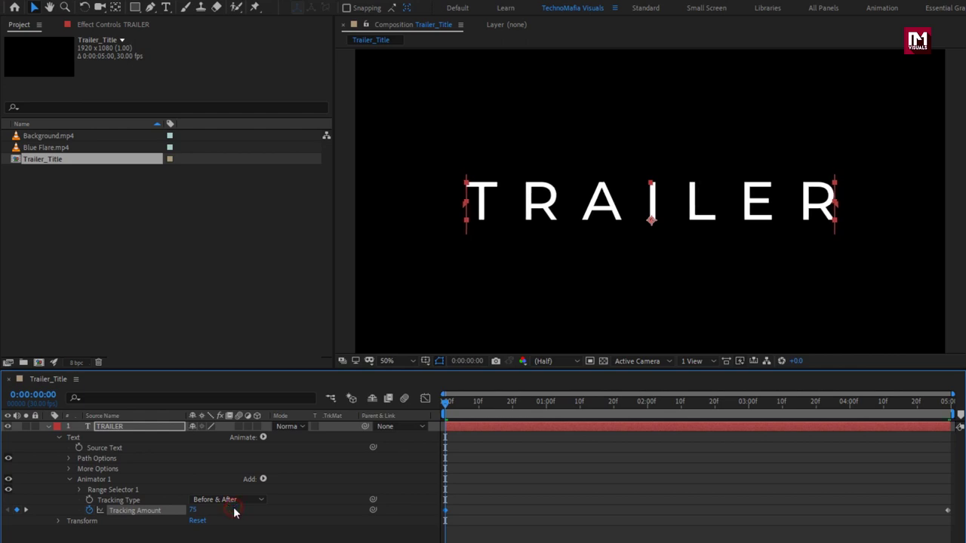
left_click_drag(953, 517, 441, 517)
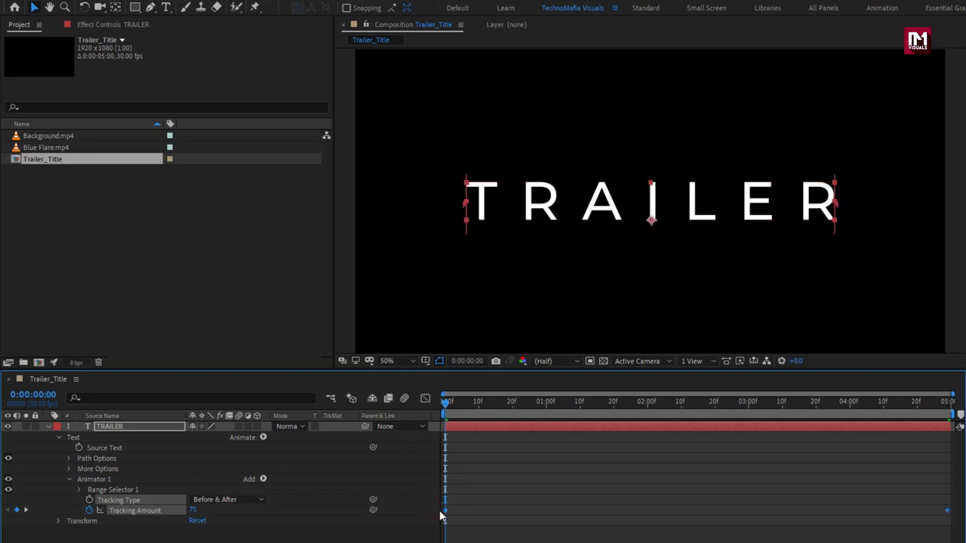
right_click(445, 517)
Apply Easy Ease to both tracking keyframes.
mouse_move(528, 502)
left_click(630, 409)
left_click(425, 400)
In the speed graph, drag both influence handles out to lengthen the eases to 100%.
right_click(594, 450)
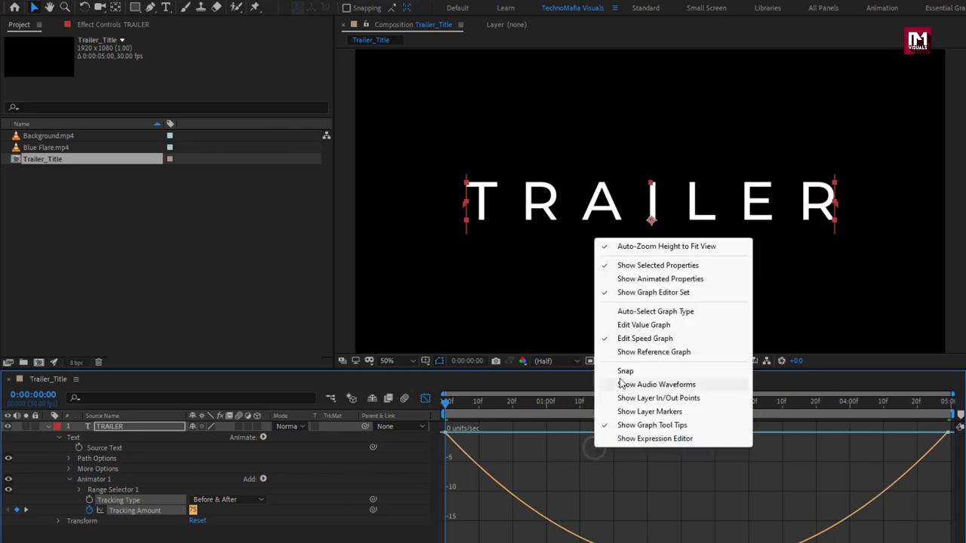
left_click(641, 340)
left_click_drag(948, 433, 663, 434)
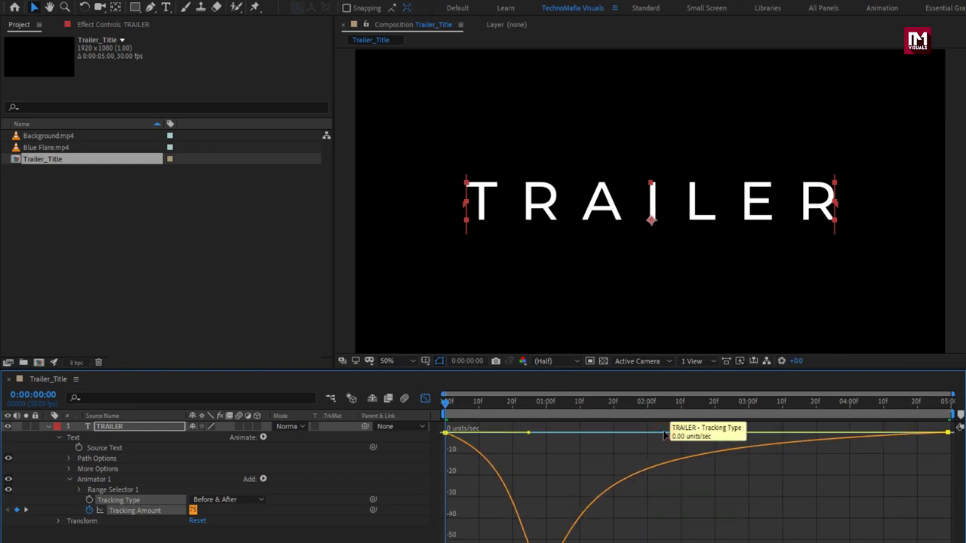
left_click_drag(528, 432, 519, 435)
left_click_drag(480, 408, 891, 408)
left_click(426, 398)
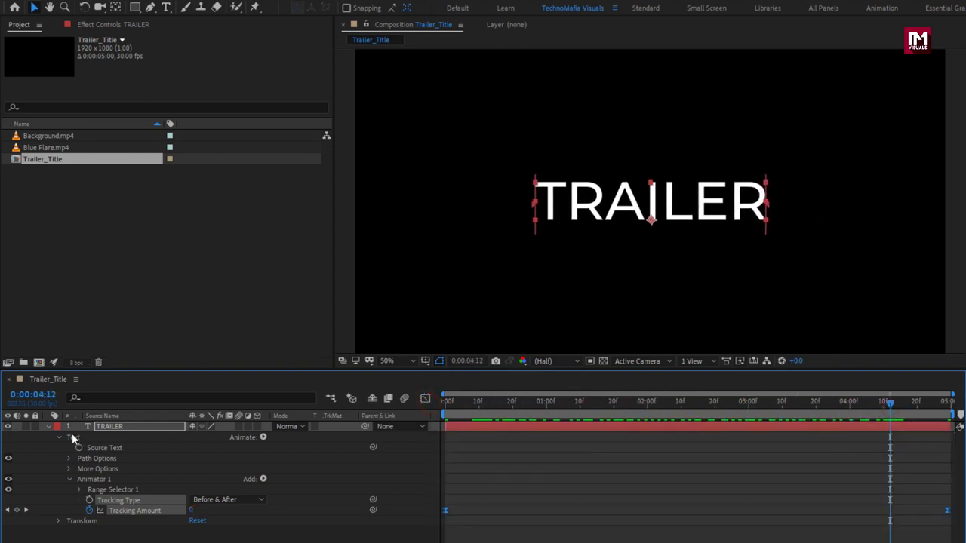
Pre-compose the TRAILER layer into a composition named Text.
left_click(49, 427)
left_click(109, 428)
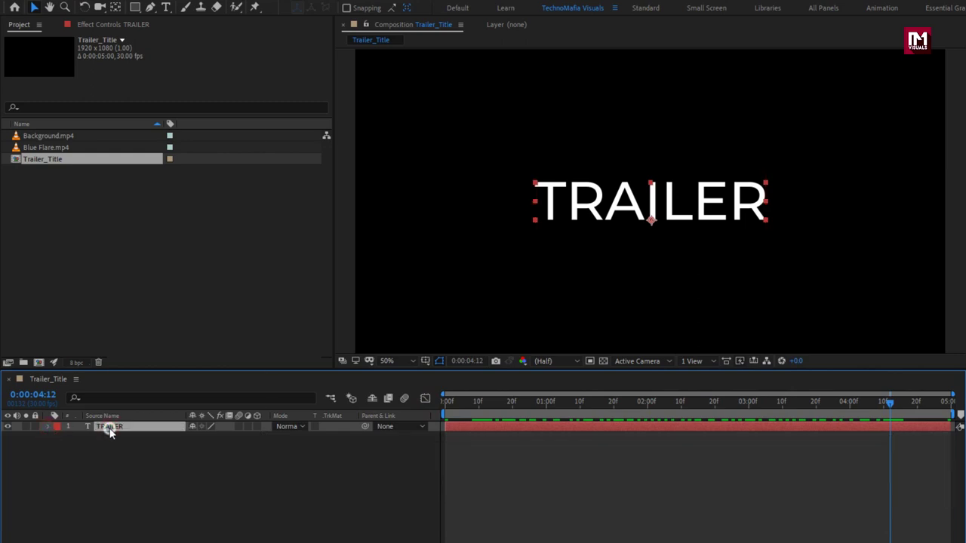
right_click(109, 429)
left_click(133, 375)
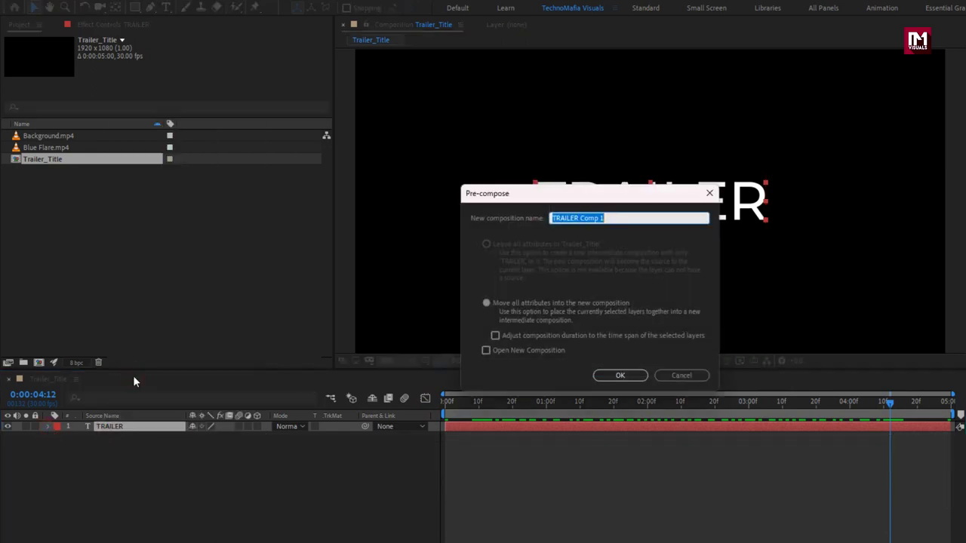
type("Text")
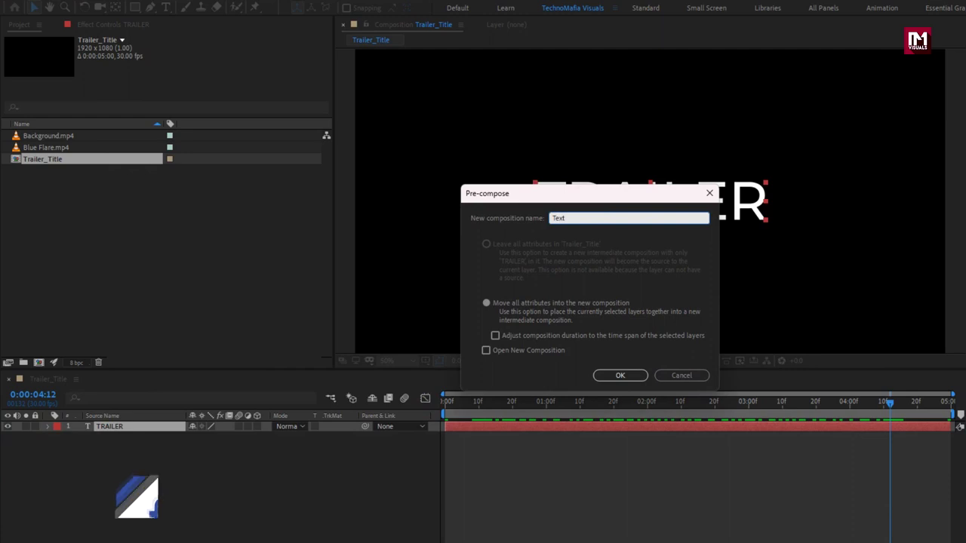
left_click(603, 376)
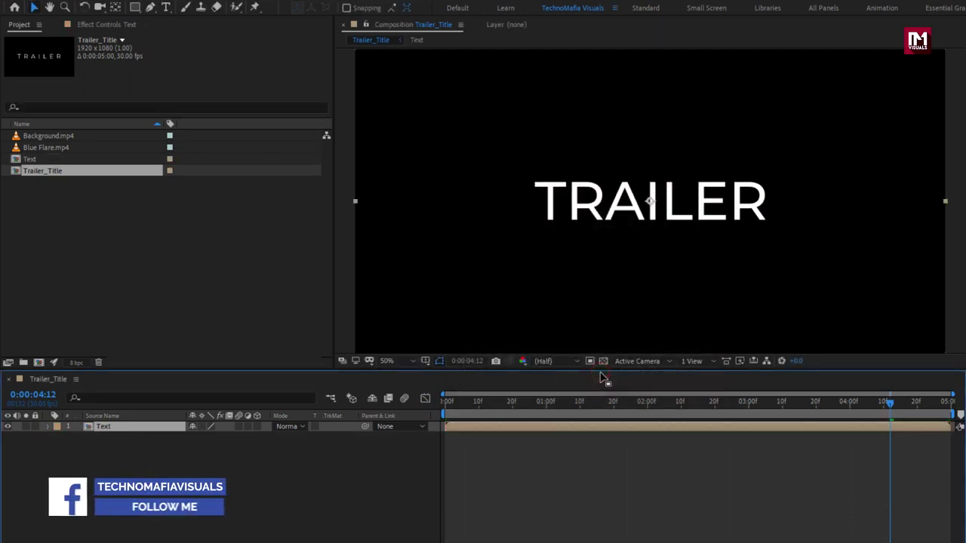
Start a new solid layer in Trailer_Title.
left_click(154, 461)
right_click(141, 443)
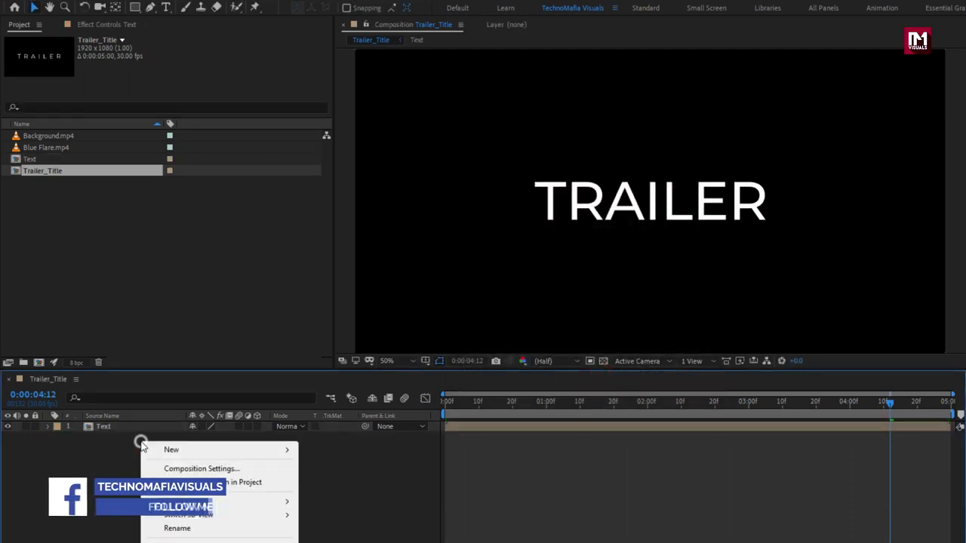
mouse_move(219, 451)
left_click(329, 482)
Name the black solid Texture and search Effects & Presets for 'frac'.
type("Texture")
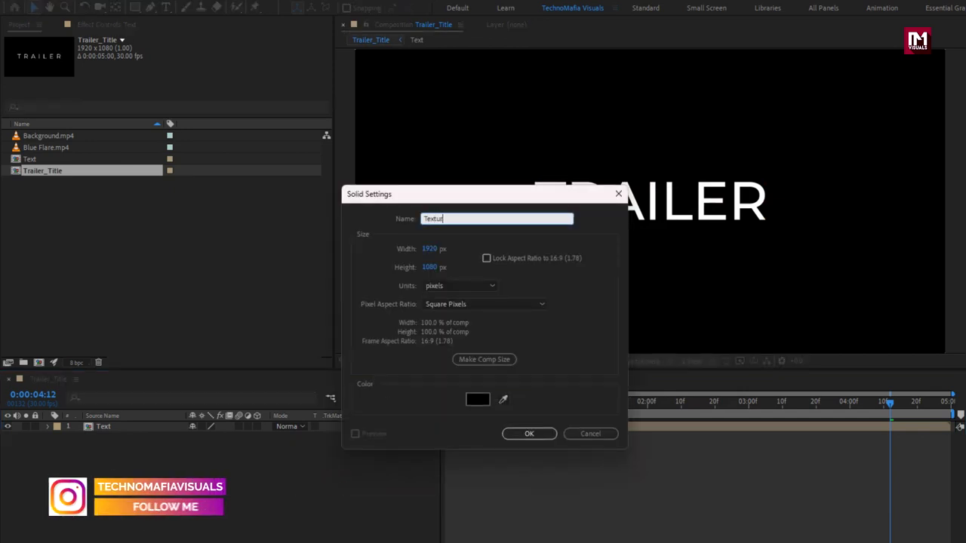
left_click(521, 434)
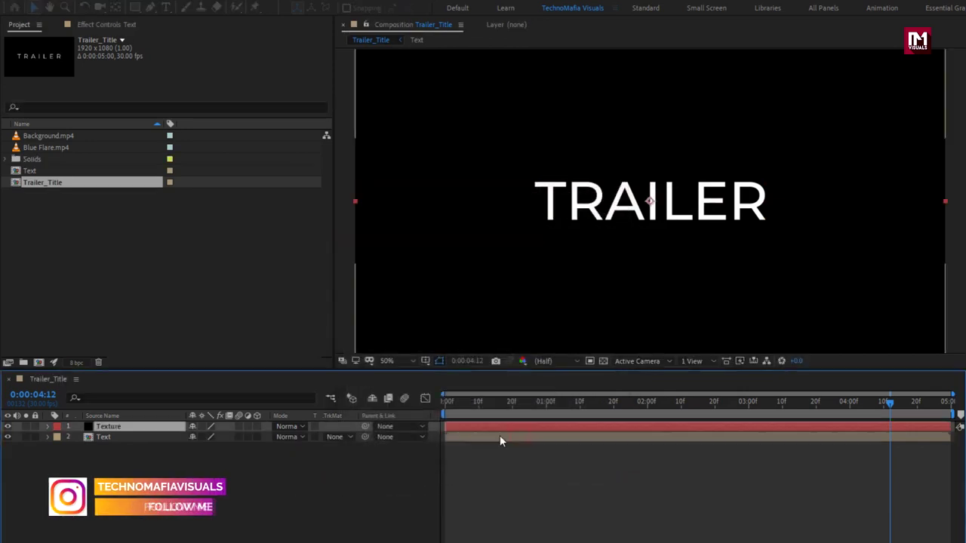
left_click(902, 40)
type("frac")
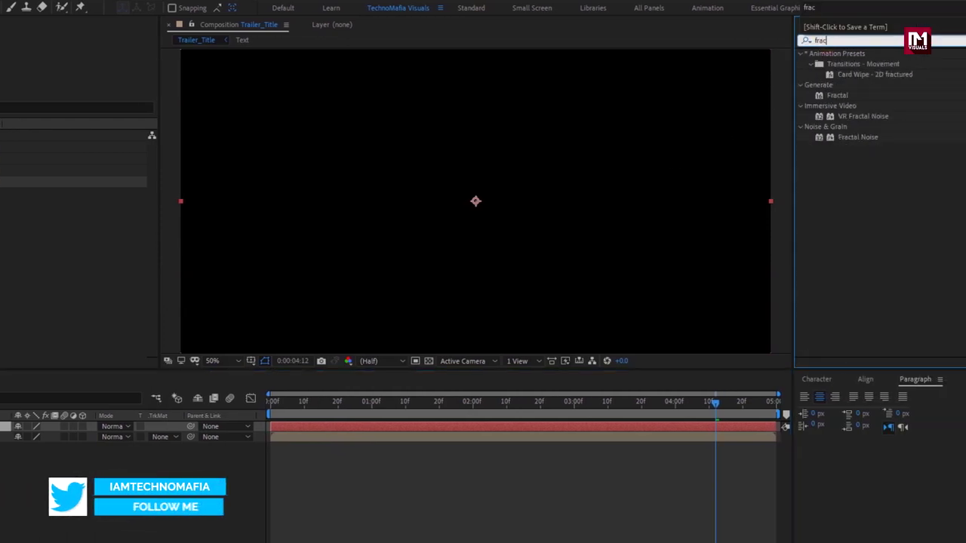
Apply Fractal Noise: Swirly, inverted, Contrast 150, Brightness 25, Complexity 3.
double_click(860, 138)
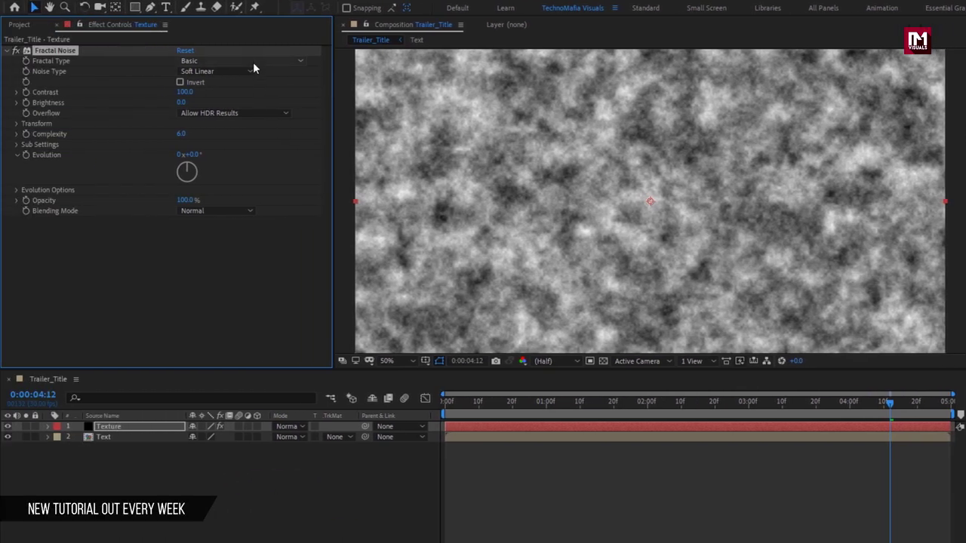
left_click(83, 62)
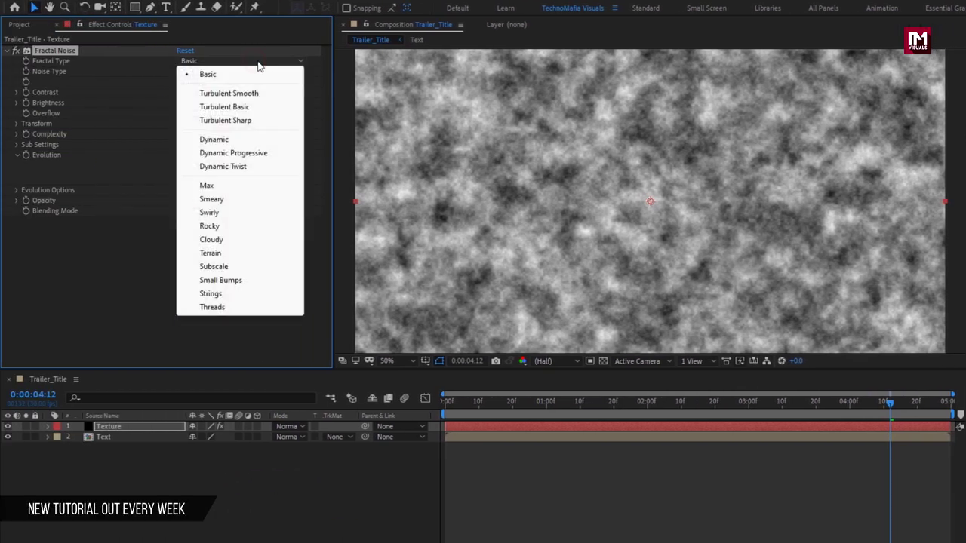
left_click(268, 212)
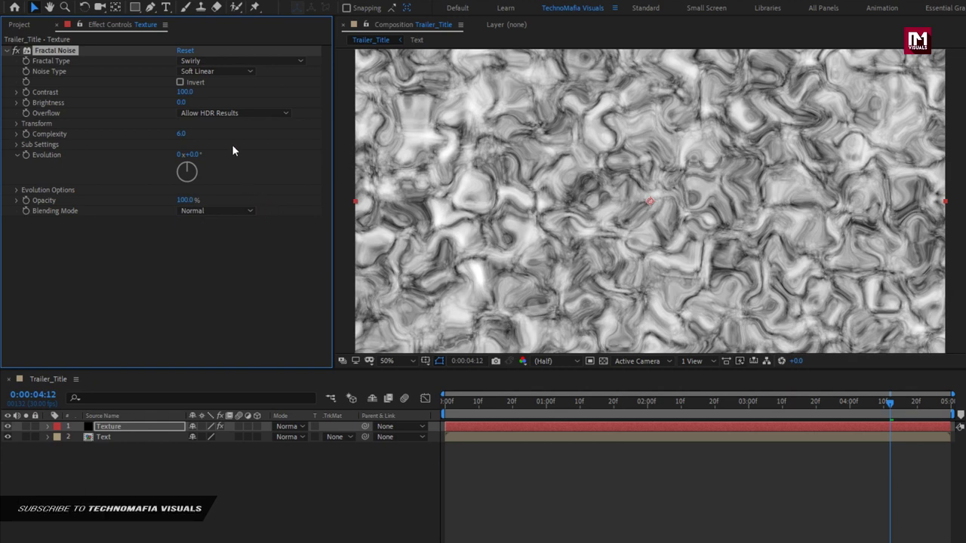
left_click(180, 82)
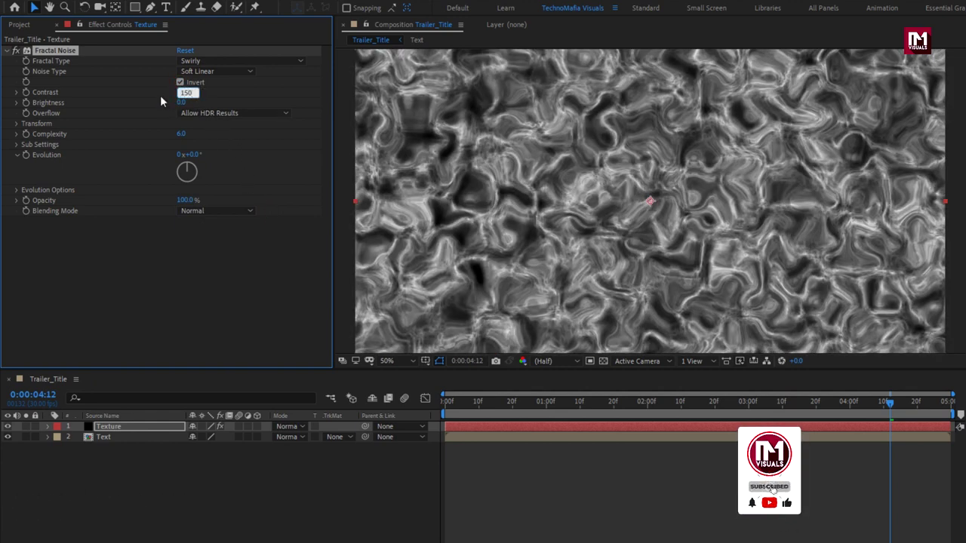
key("Return")
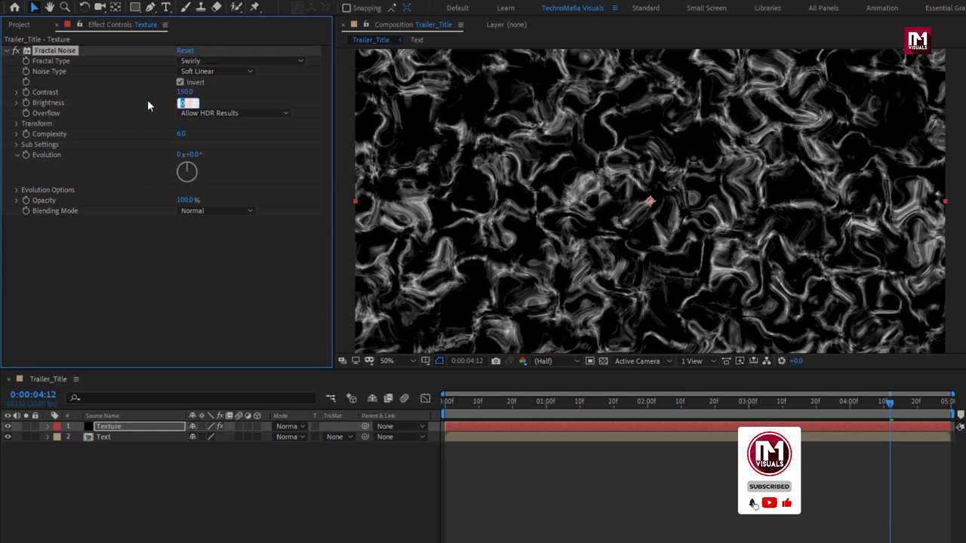
type("25")
key("Return")
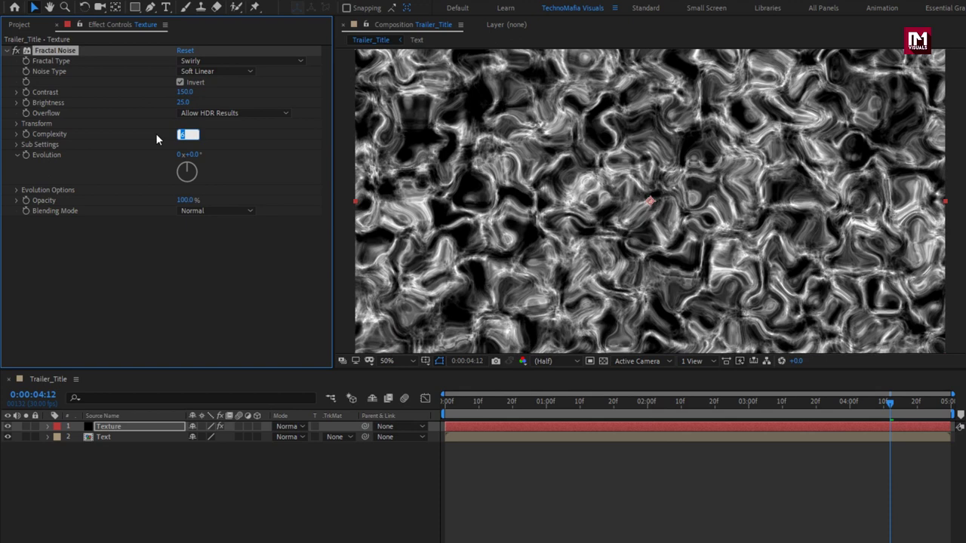
type("3")
key("Return")
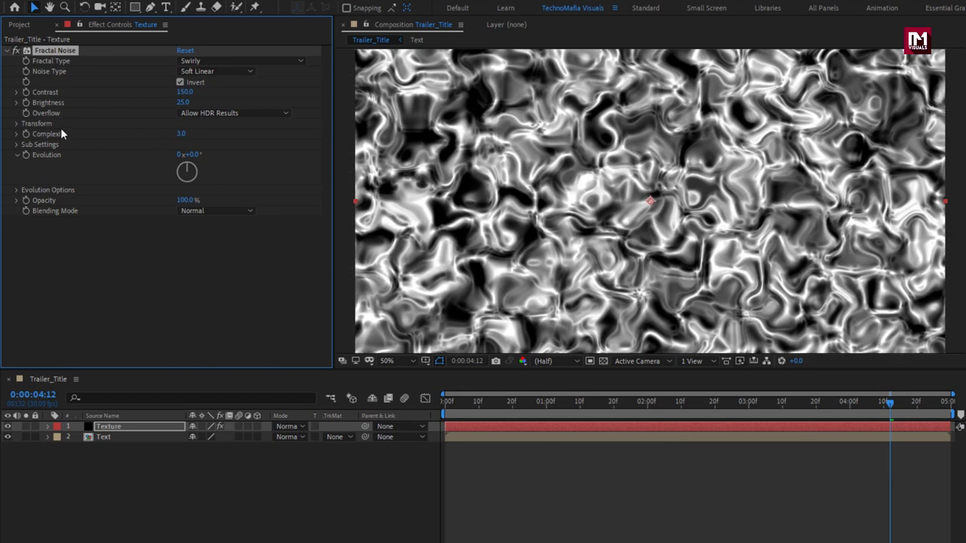
Turn off Uniform Scaling and set the noise Scale Width to 150.
left_click(18, 125)
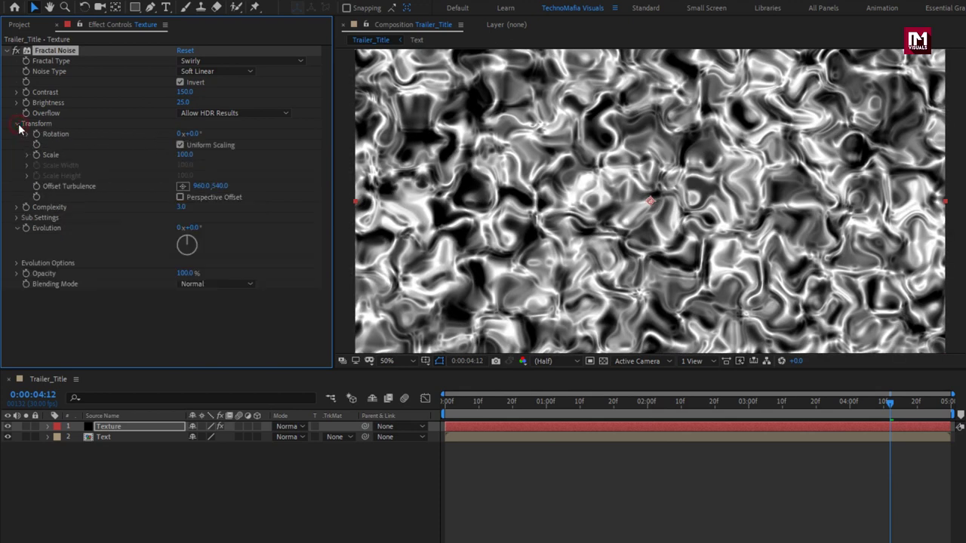
left_click(180, 146)
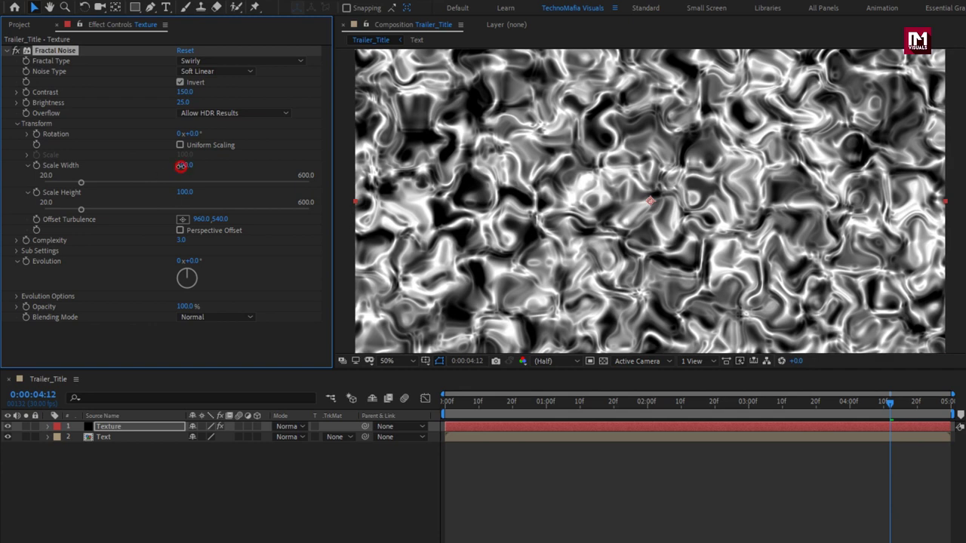
type("150")
key("Return")
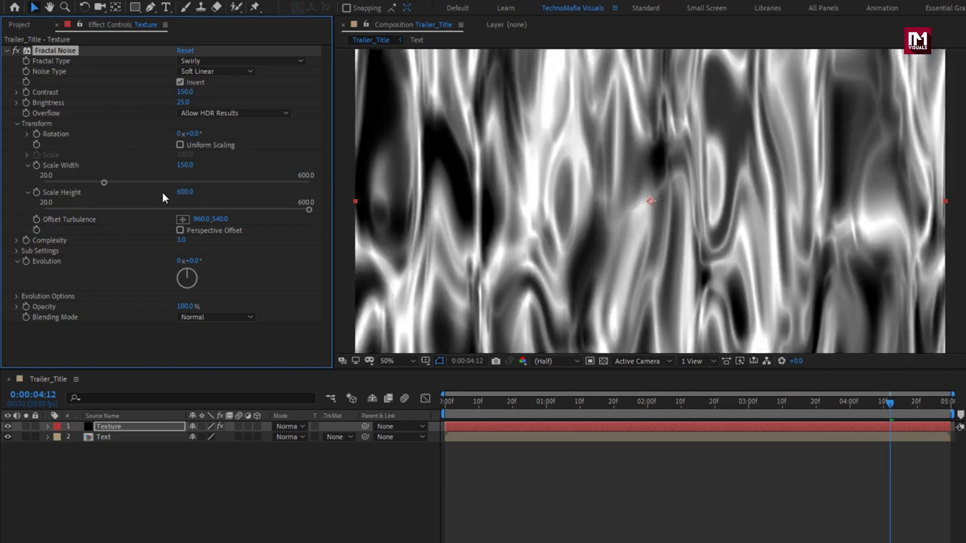
Enable Perspective Offset and keyframe Evolution at 0 on the first frame.
left_click(180, 230)
left_click(442, 406)
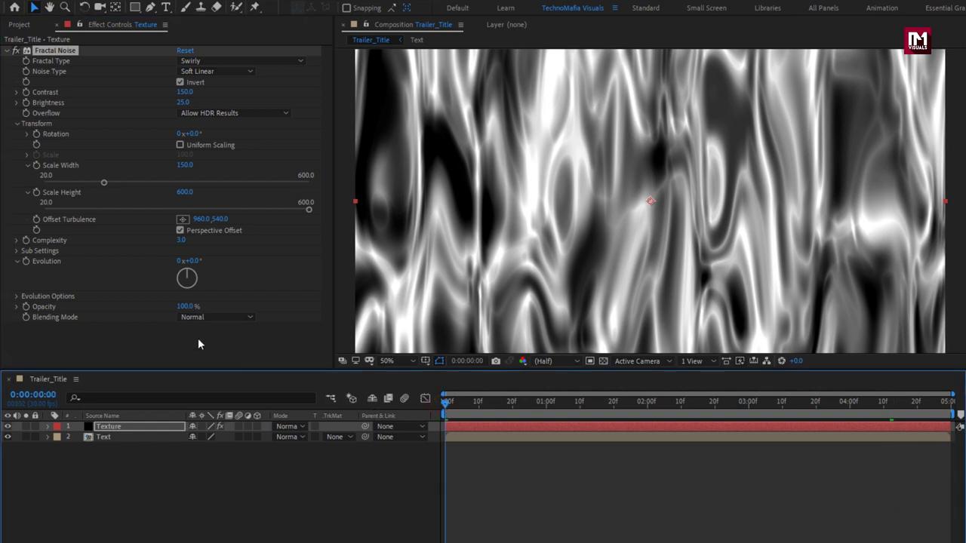
left_click(32, 266)
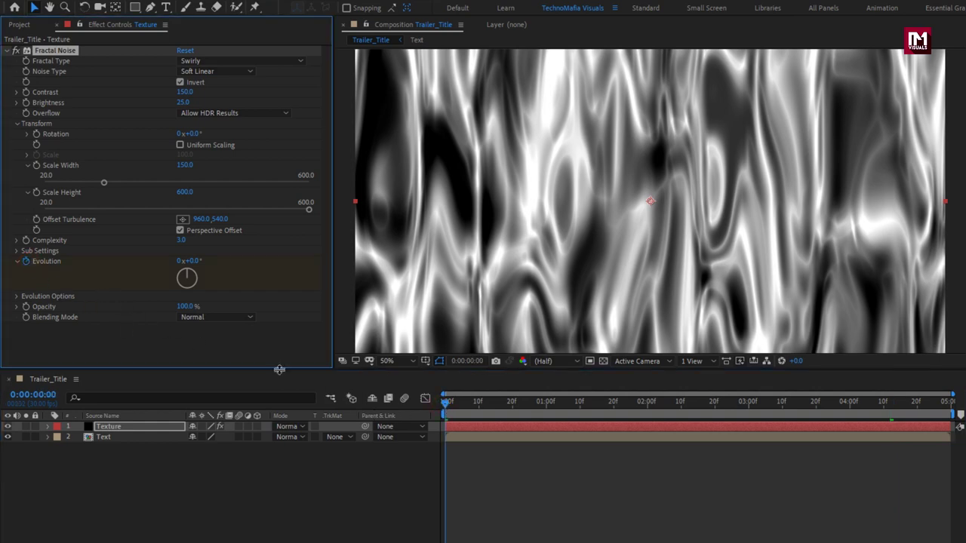
Set Evolution to 1 revolution at the last frame and preview the animation.
left_click_drag(606, 407, 955, 409)
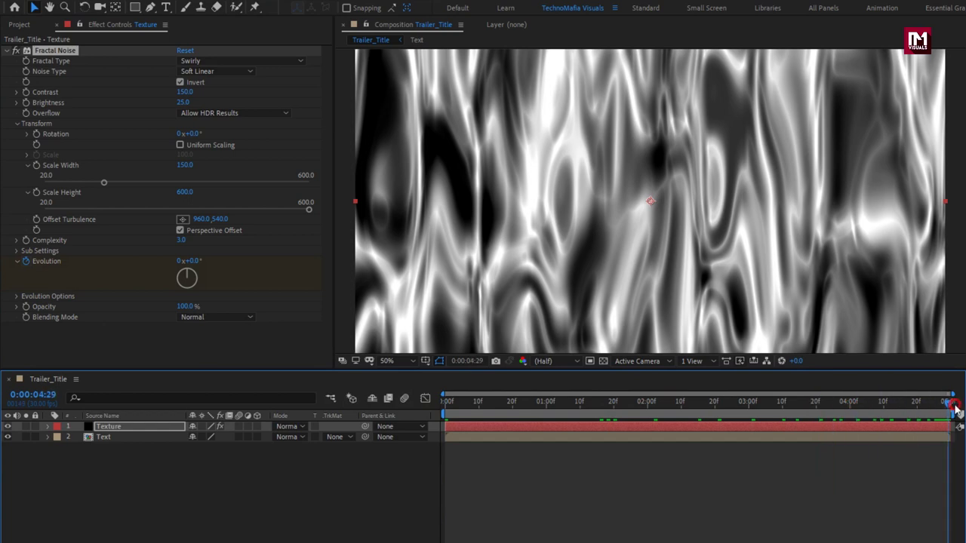
left_click(180, 261)
type("1")
key("Return")
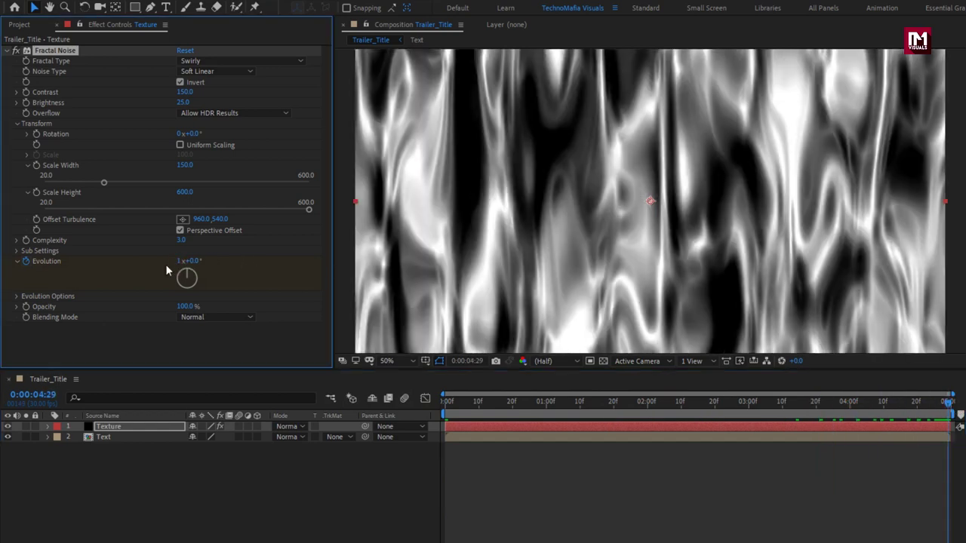
left_click_drag(448, 407, 404, 405)
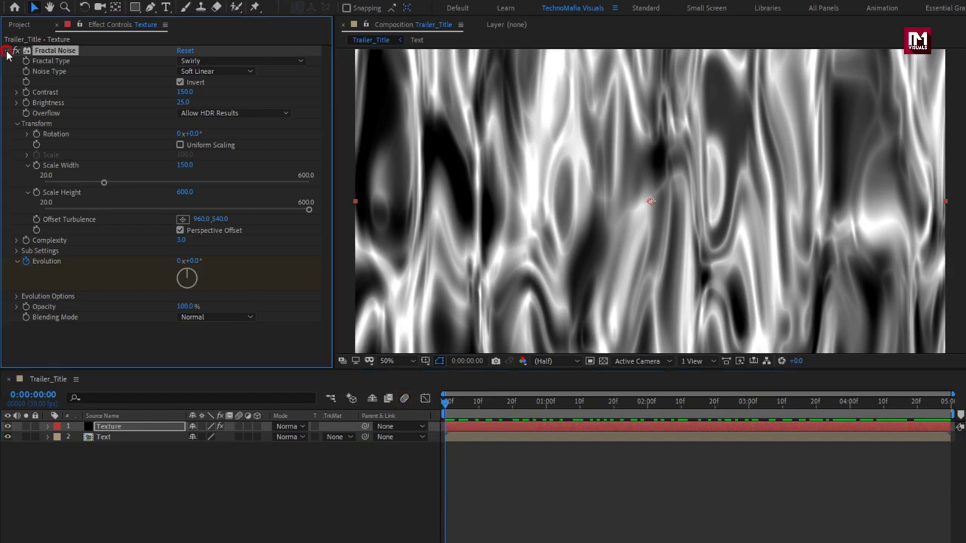
left_click(7, 51)
Fit the viewer to the frame and apply Tritone to the Texture layer.
left_click(387, 360)
left_click(412, 388)
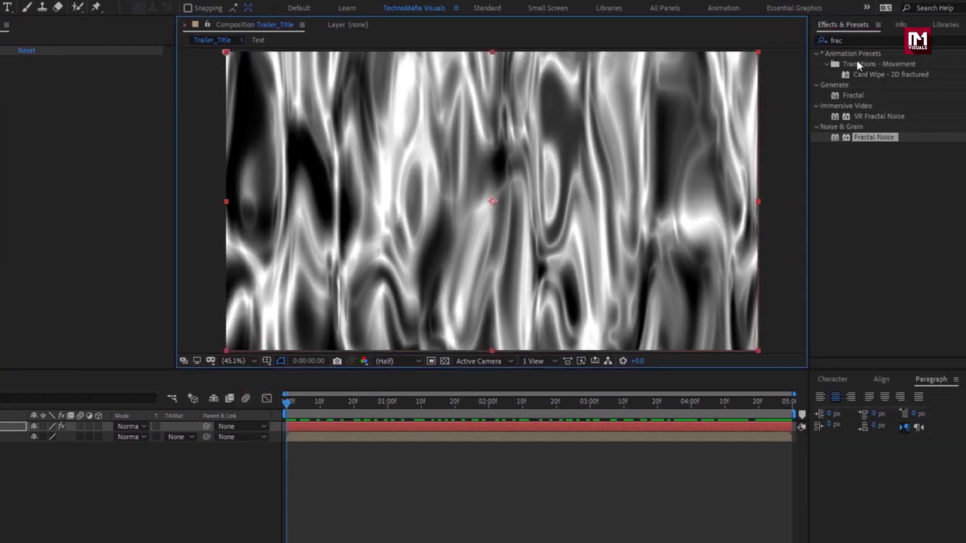
left_click(926, 53)
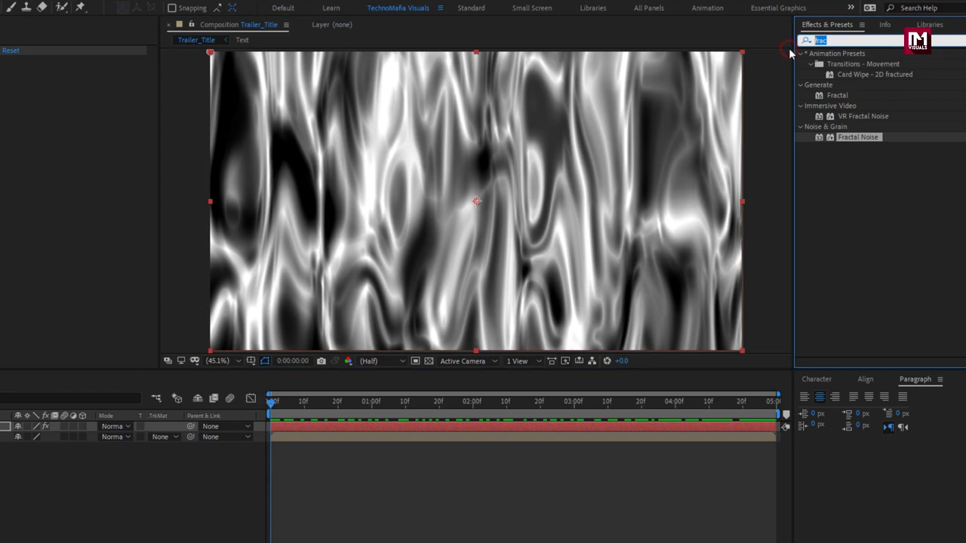
type("trit")
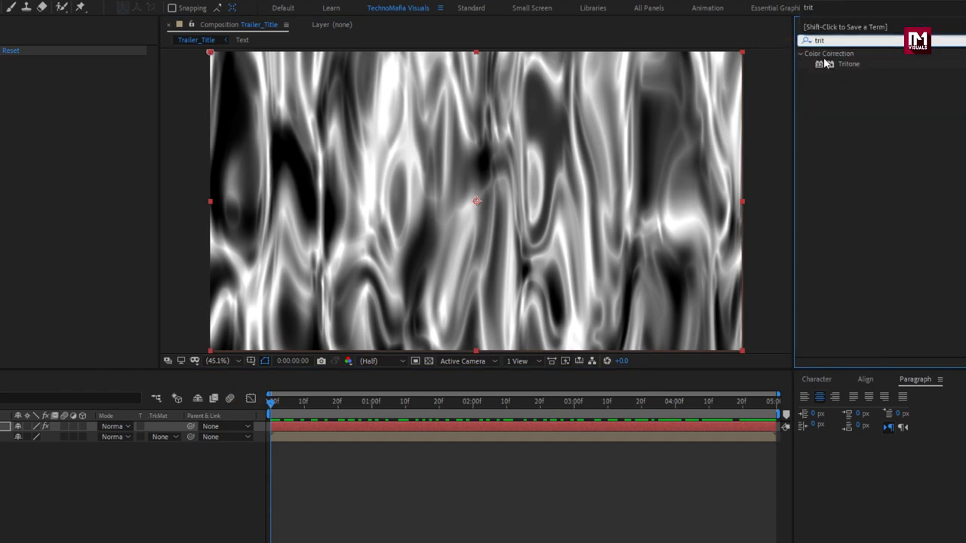
double_click(845, 65)
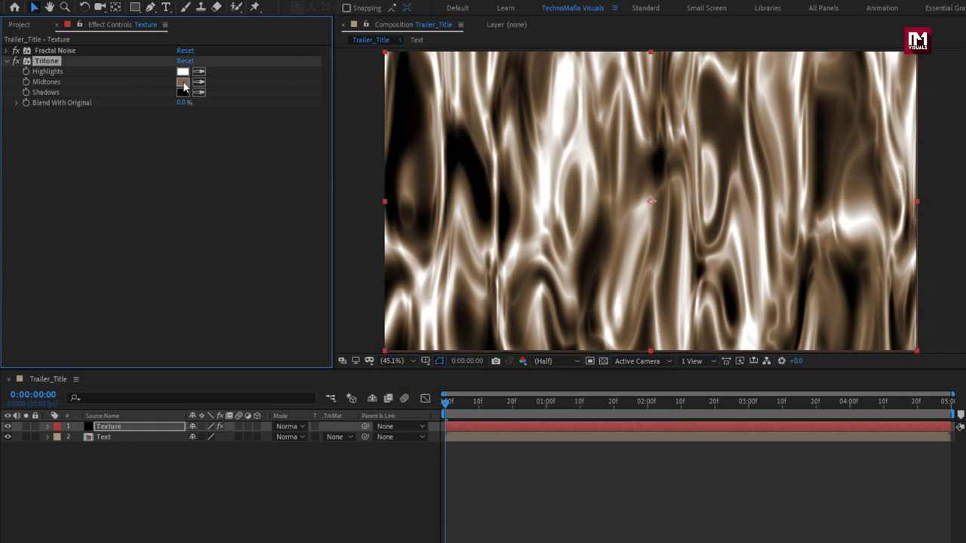
Set the Tritone midtones to a cyan-blue colour.
left_click(173, 81)
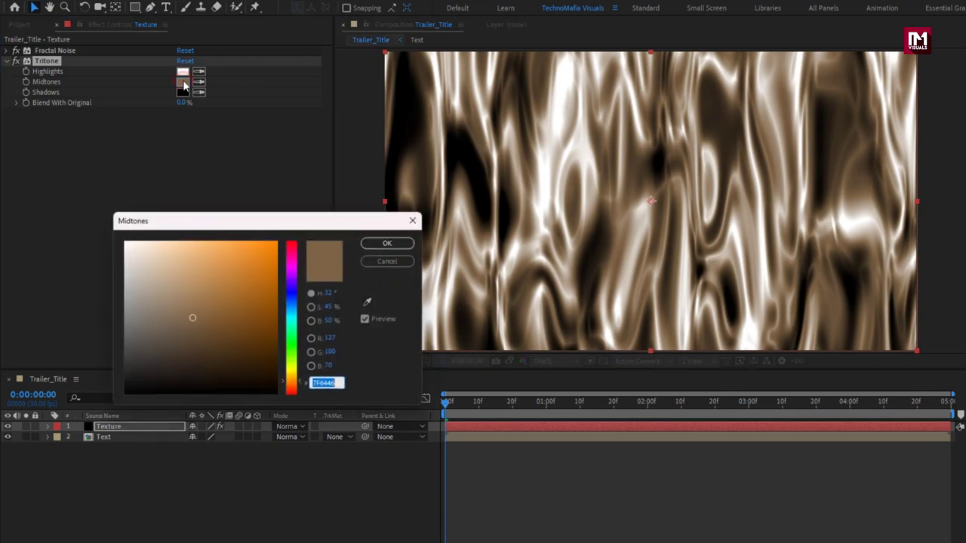
left_click(282, 303)
mouse_move(293, 303)
left_mouse_down()
mouse_move(276, 343)
mouse_move(227, 333)
left_mouse_up()
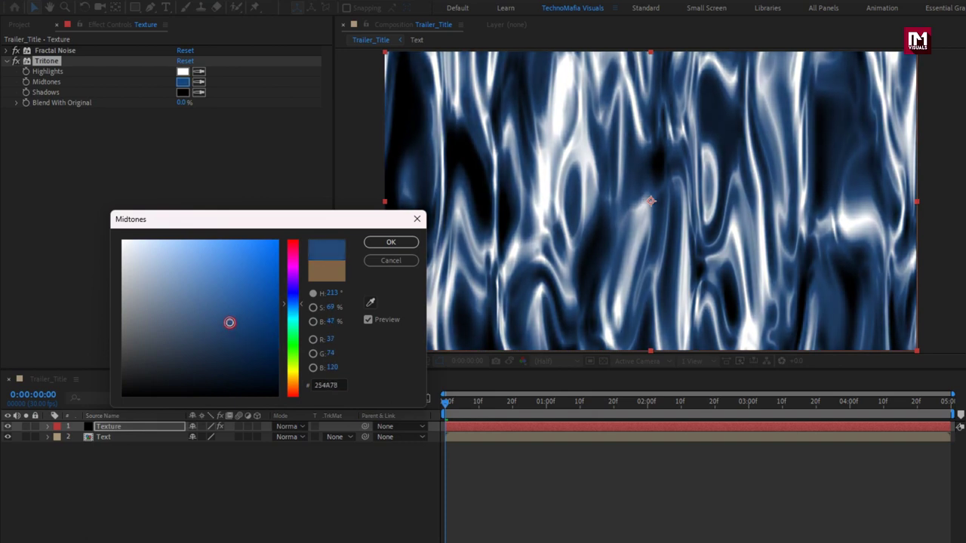
left_click(391, 242)
Set the Tritone shadows to a very dark navy blue (111E2C).
left_click(183, 92)
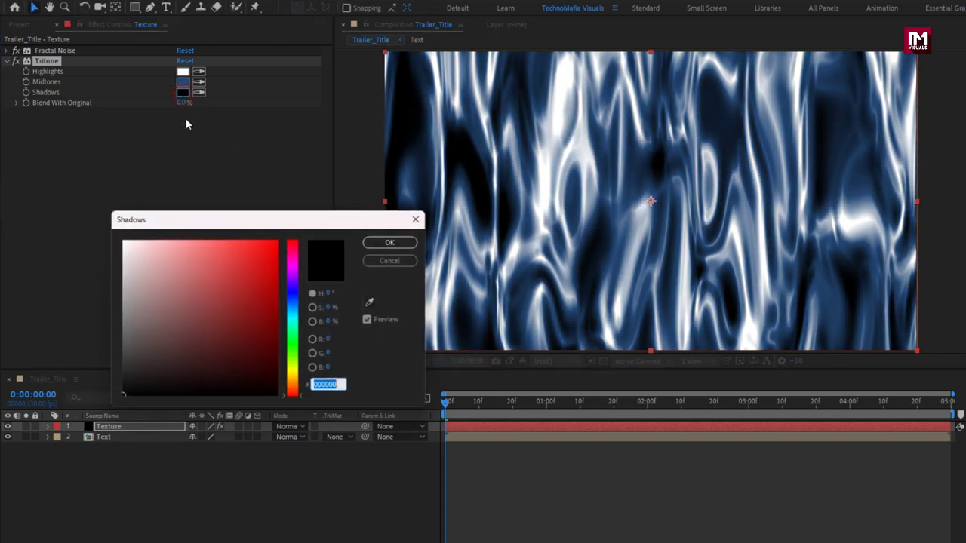
left_click_drag(292, 362, 290, 296)
left_click_drag(242, 326, 218, 366)
left_click_drag(292, 299, 292, 309)
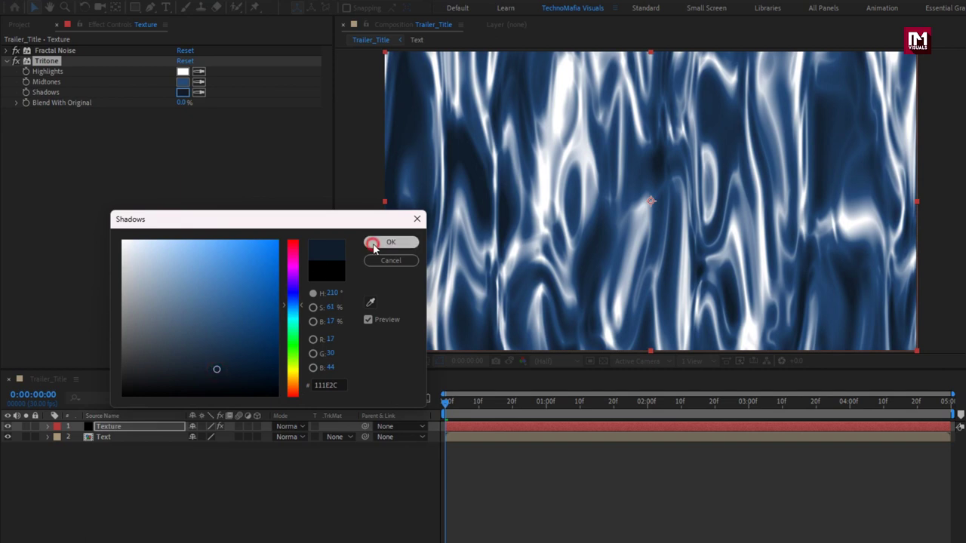
left_click(371, 243)
Darken the midtone blue slightly.
left_click(182, 82)
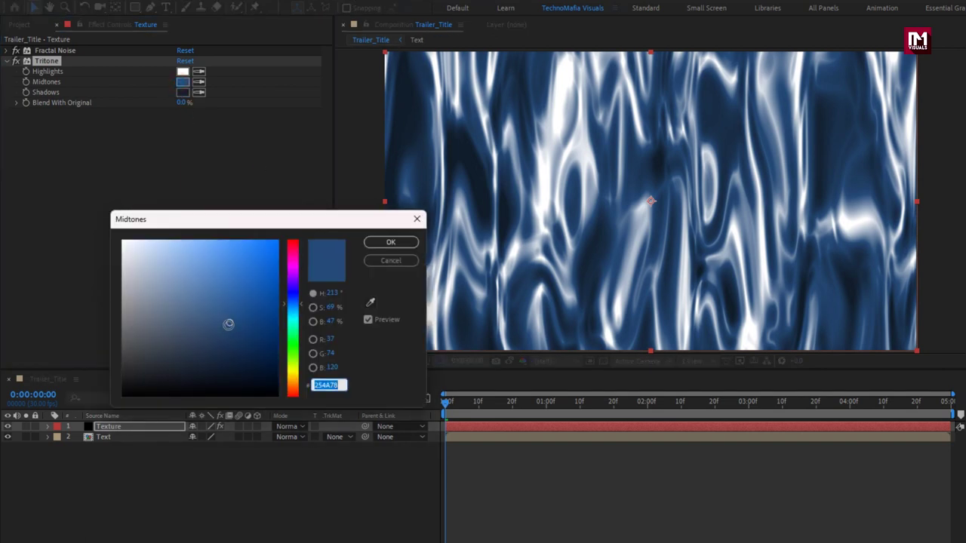
left_click(229, 330)
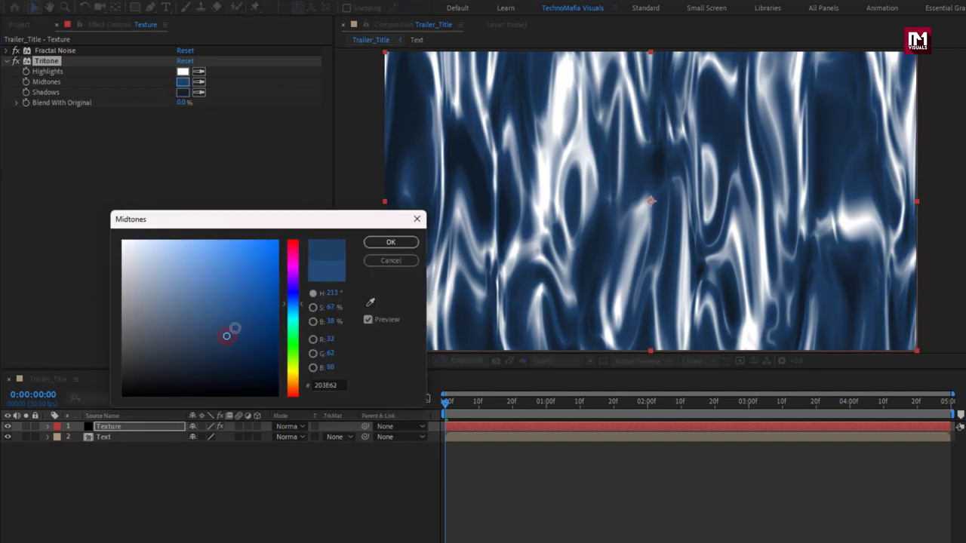
left_click(384, 243)
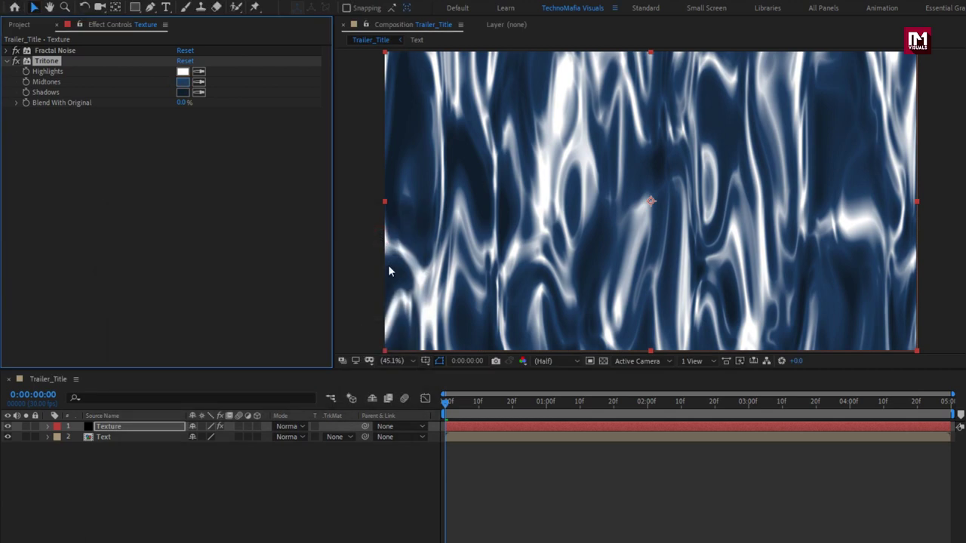
Pre-compose Texture as Metal_Texture, moving all attributes into the new composition.
right_click(123, 428)
left_click(150, 373)
type("Metal_Texture")
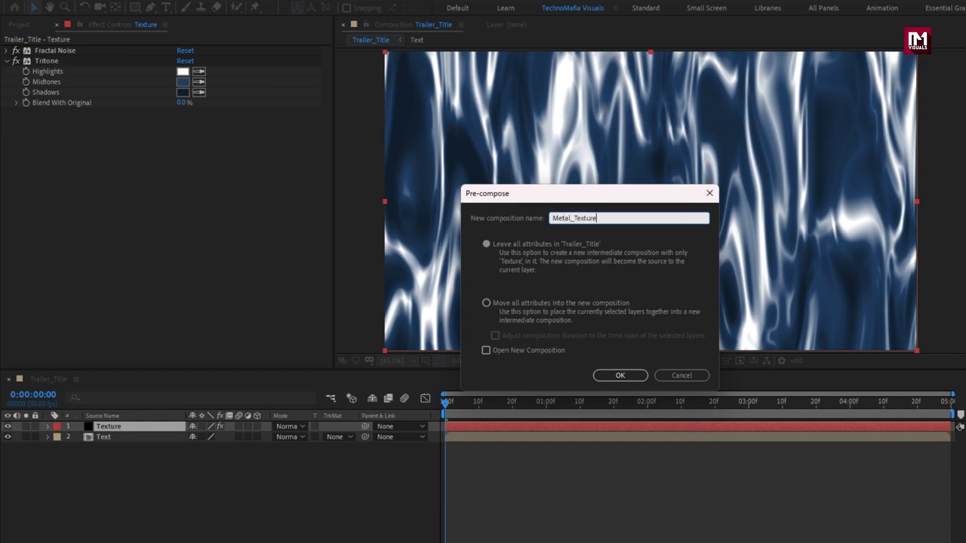
left_click(490, 306)
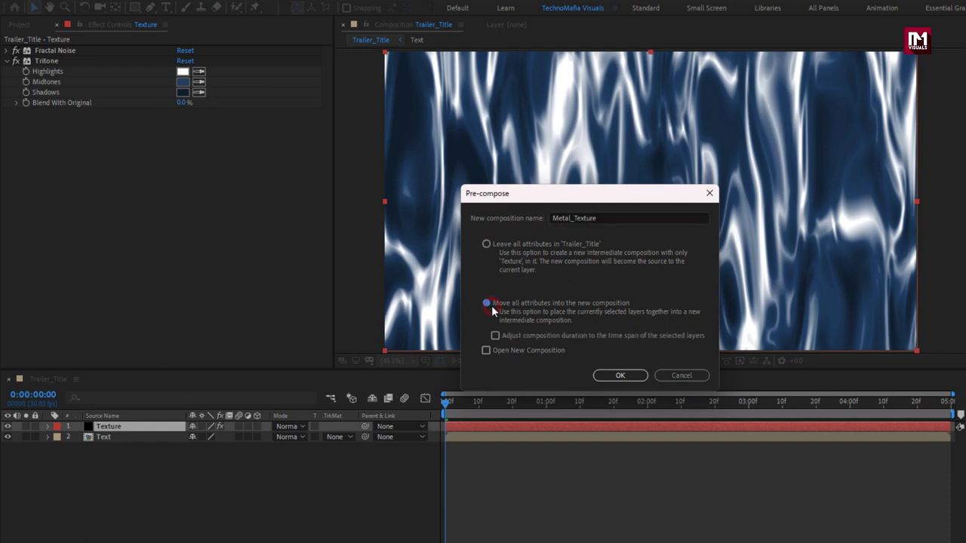
left_click(614, 375)
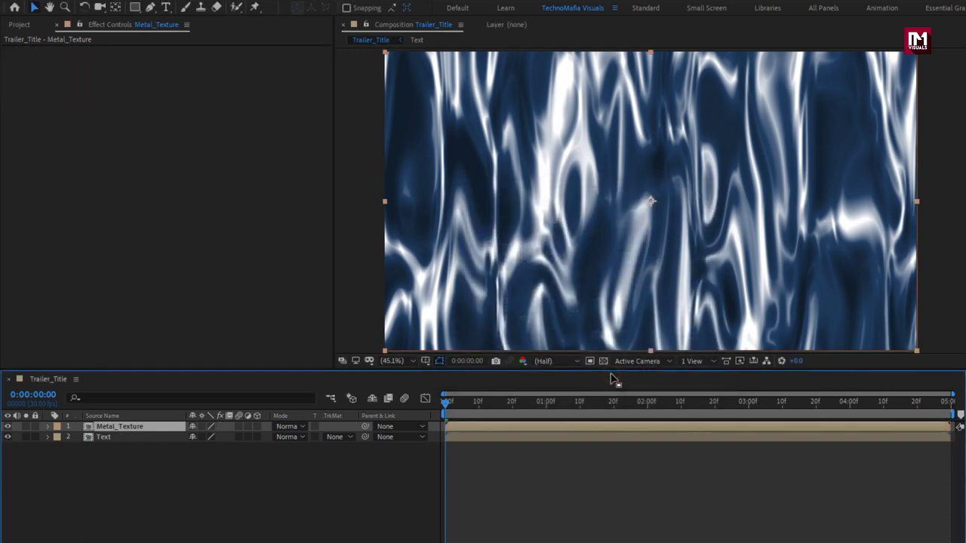
Place Metal_Texture below Text and set its Track Matte to Alpha Matte 'Text'.
left_click_drag(109, 426, 131, 446)
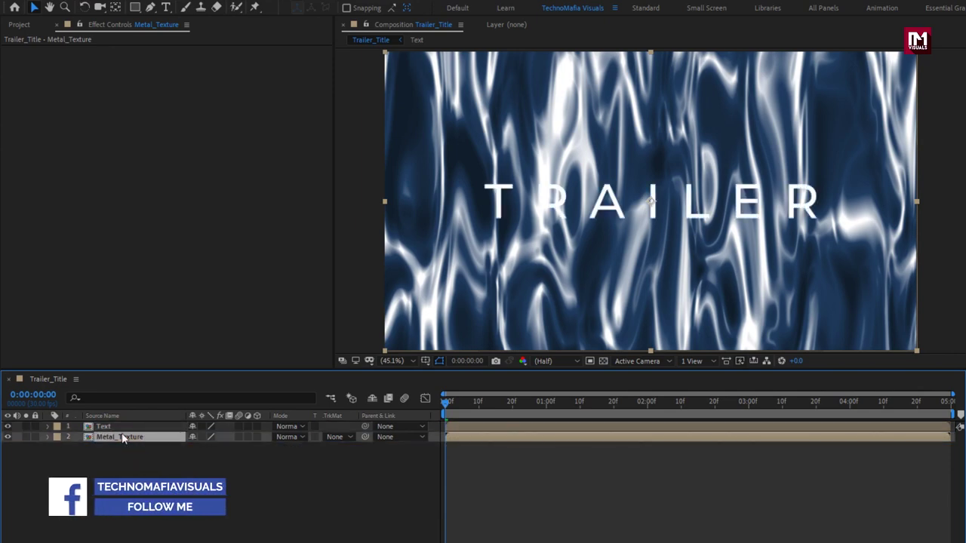
left_click(338, 437)
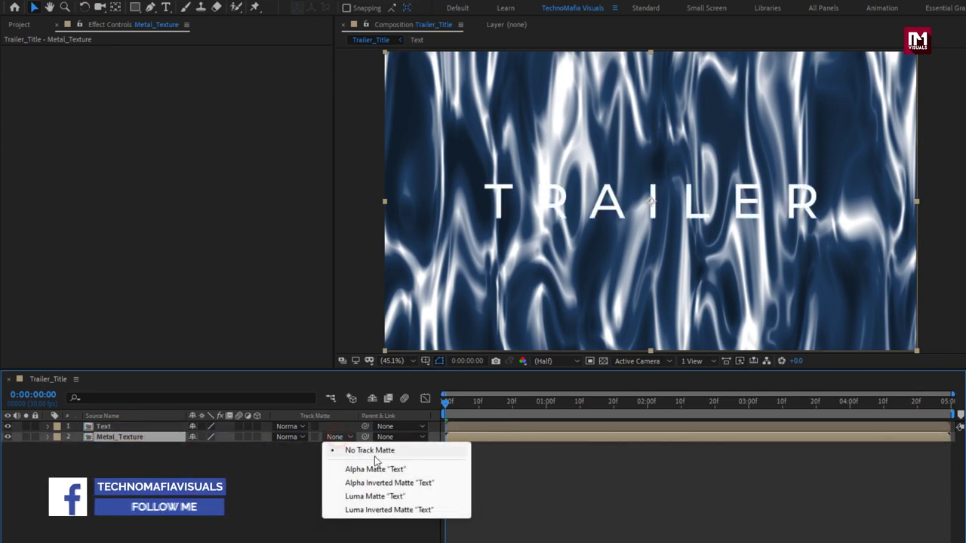
left_click(420, 469)
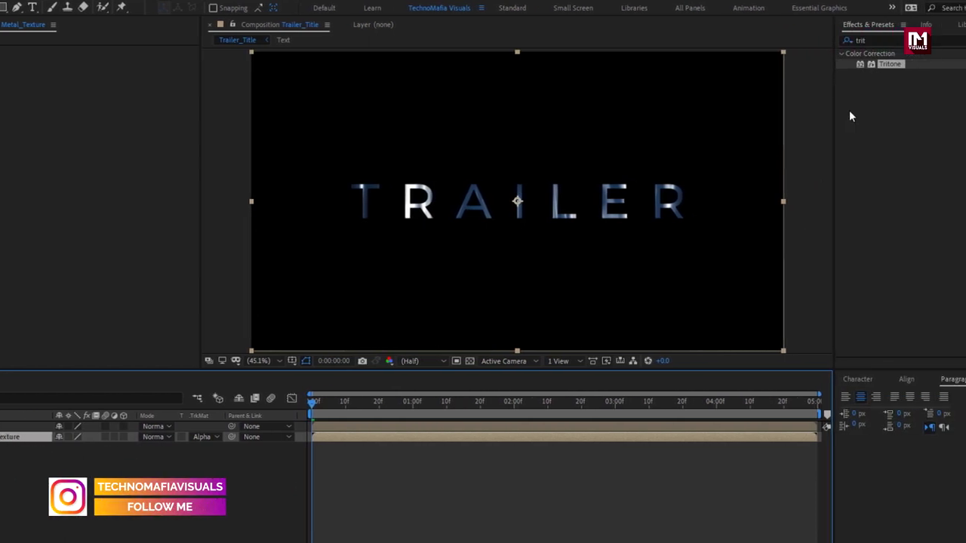
left_click(856, 40)
type("c")
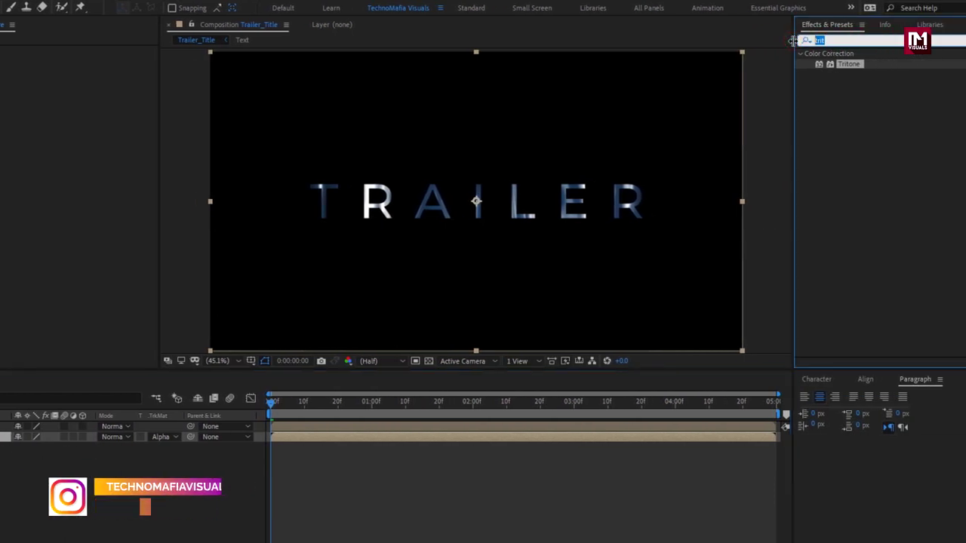
type("c gl")
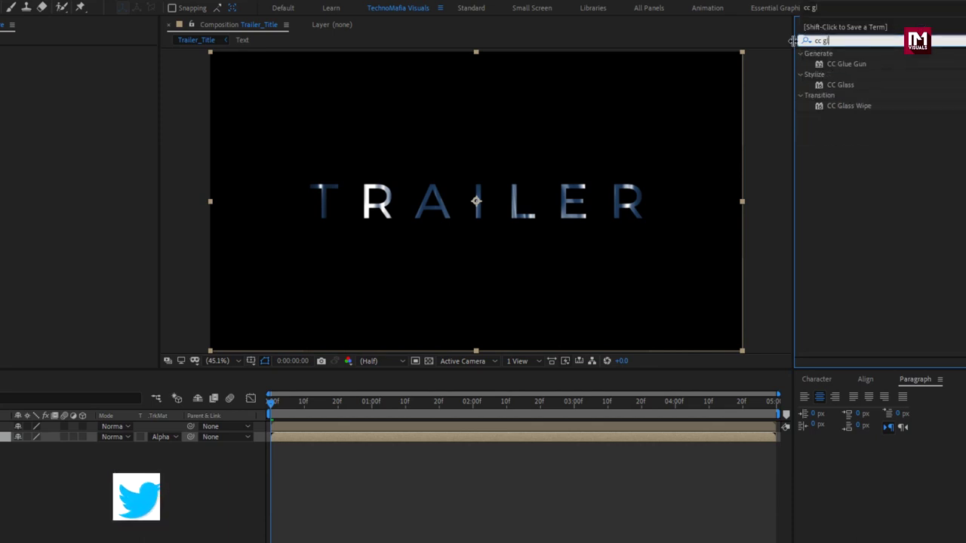
Apply CC Glass to Metal_Texture with the Text layer as its bump map.
double_click(841, 84)
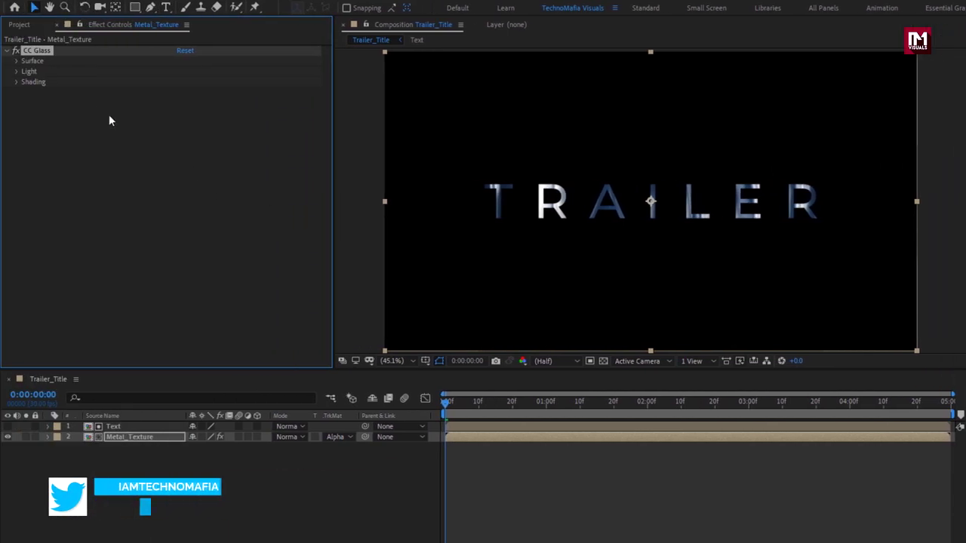
left_click(16, 61)
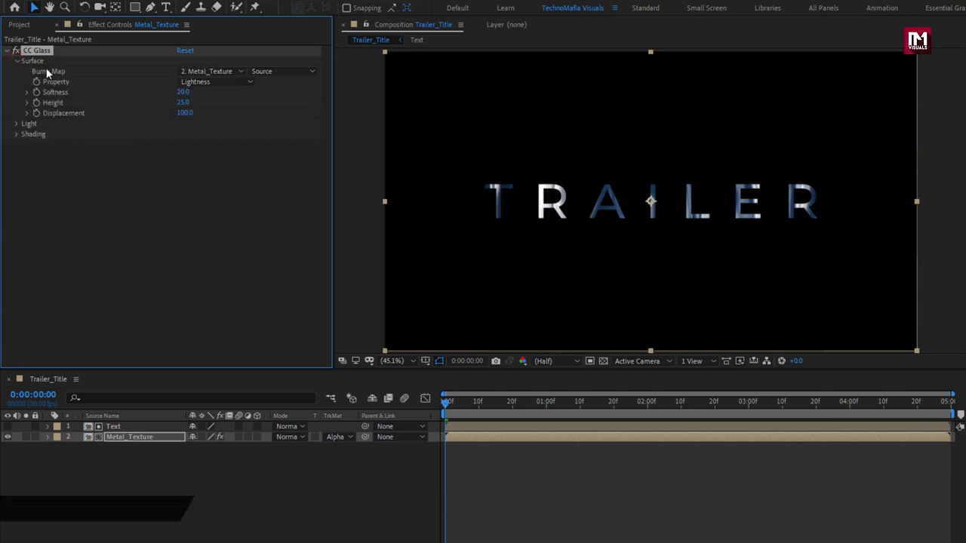
left_click(211, 71)
left_click(227, 101)
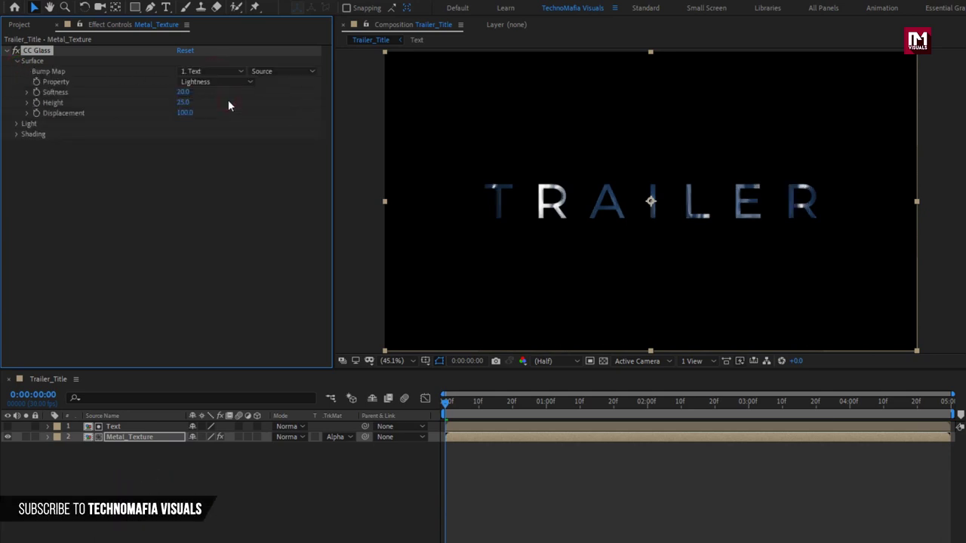
Set CC Glass Displacement to 200 and Light Height to 100.
left_click(185, 113)
type("200")
key("Return")
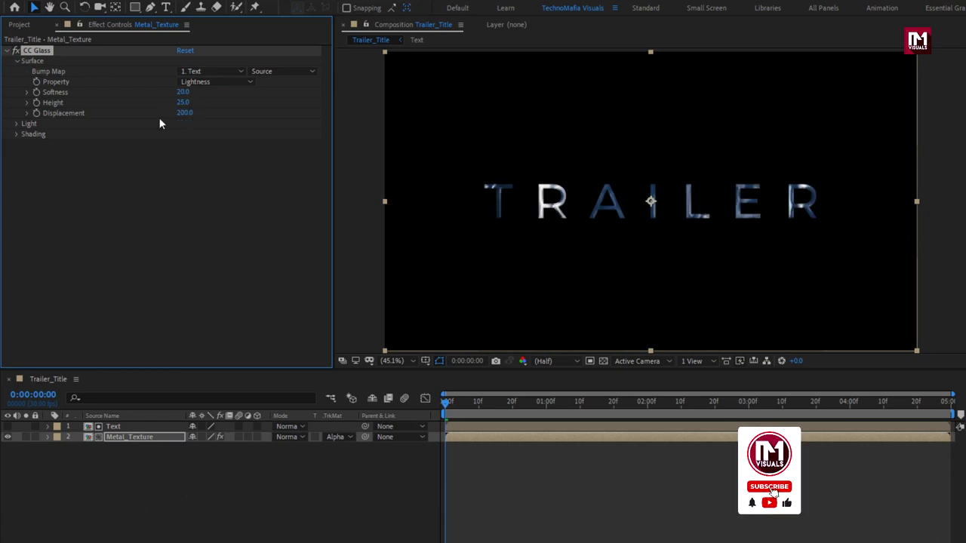
left_click(17, 124)
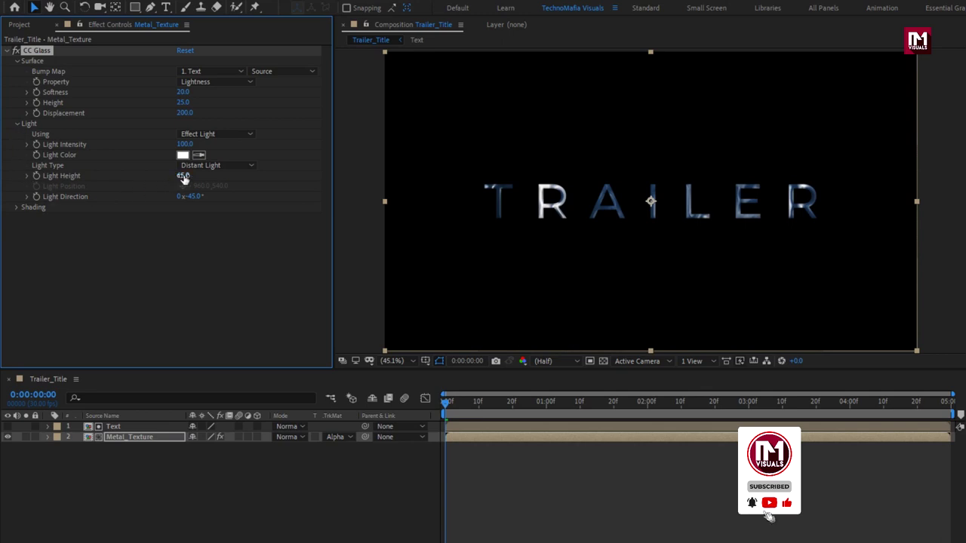
type("100")
key("Return")
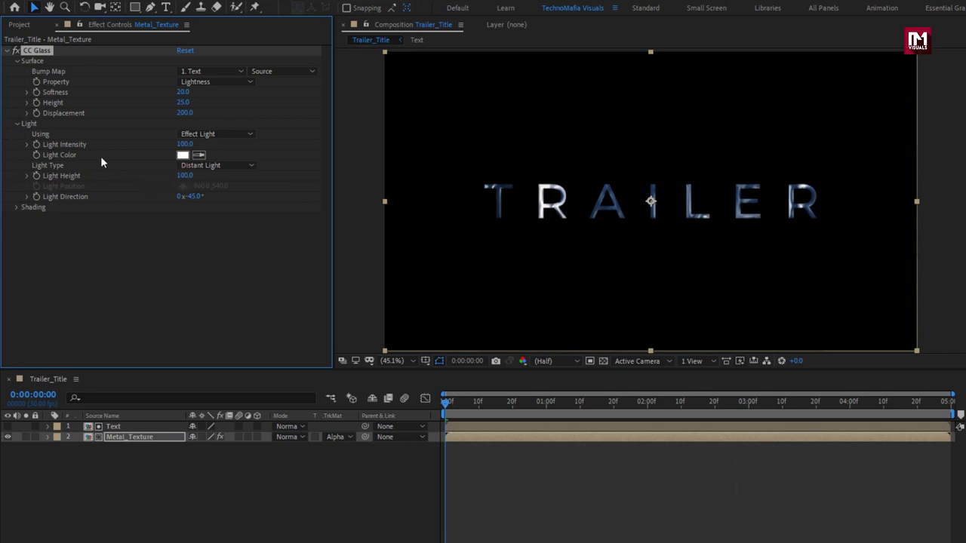
left_click(8, 50)
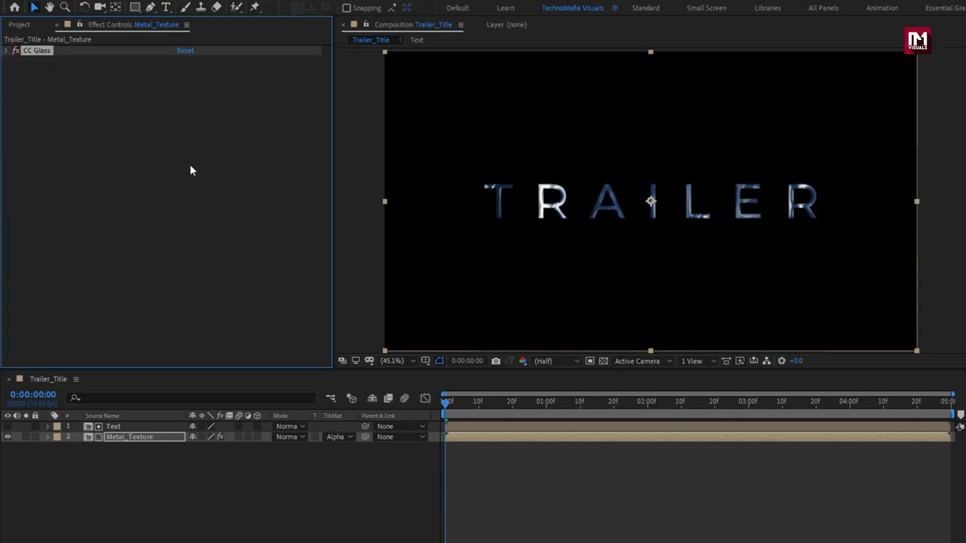
Apply CC Blobbylize to Metal_Texture with the Text layer as its blob layer.
left_click(842, 41)
key("BackSpace")
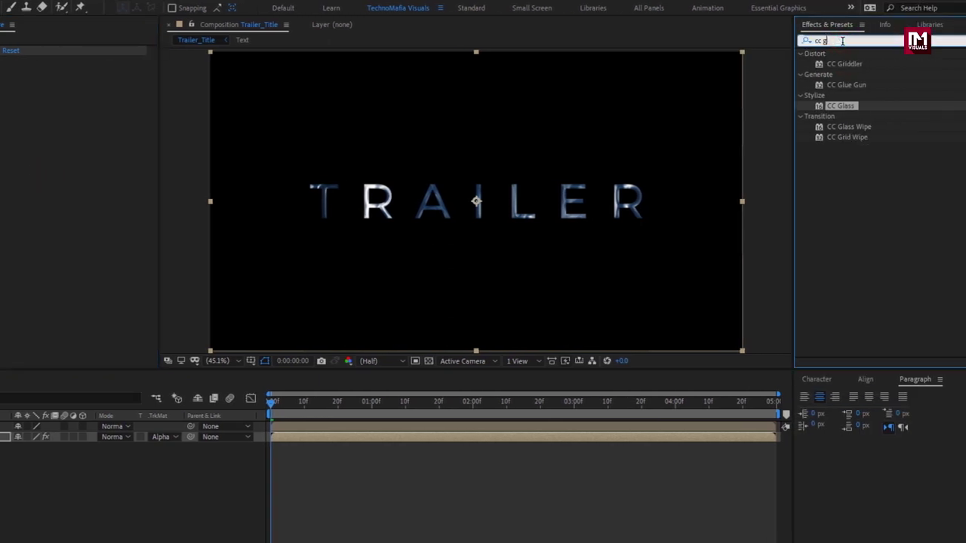
key("BackSpace")
type("bl")
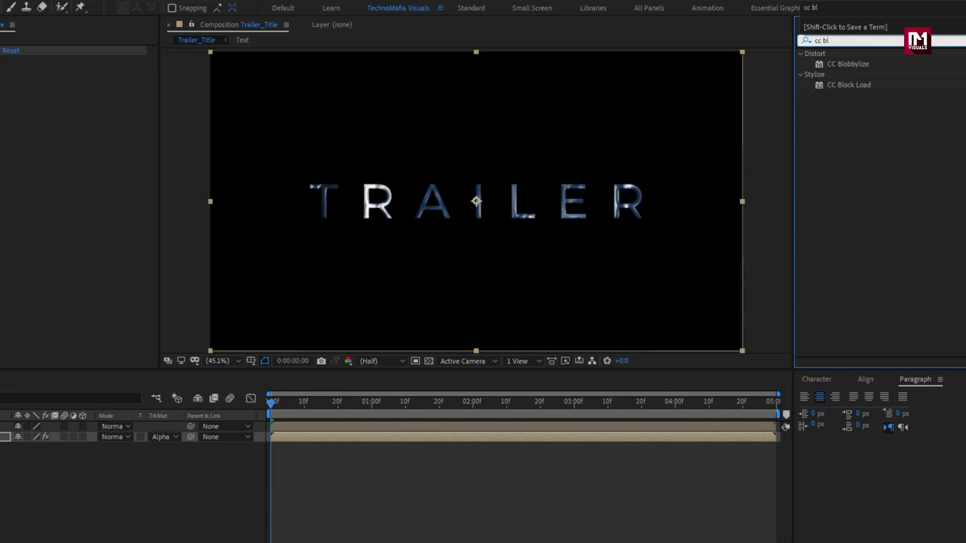
double_click(852, 64)
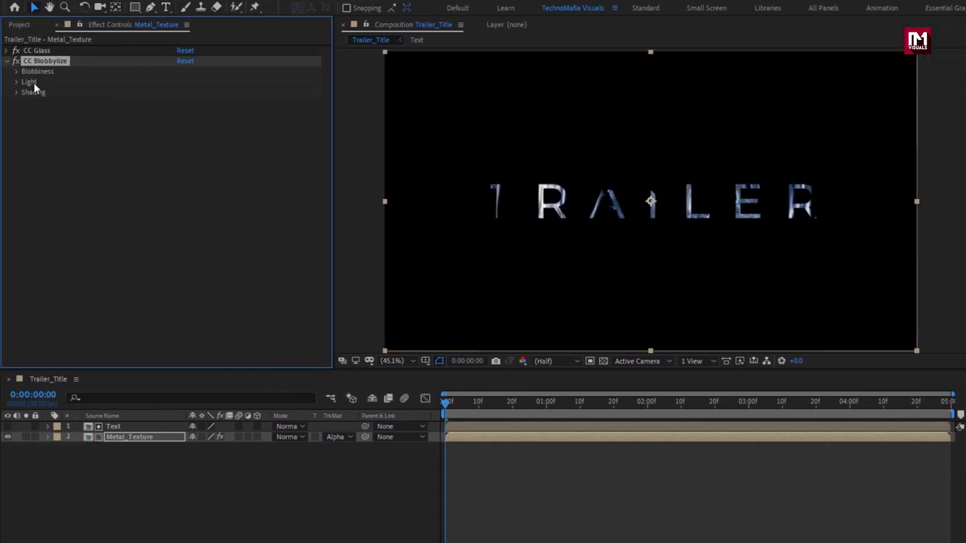
left_click(16, 72)
left_click(227, 80)
left_click(248, 114)
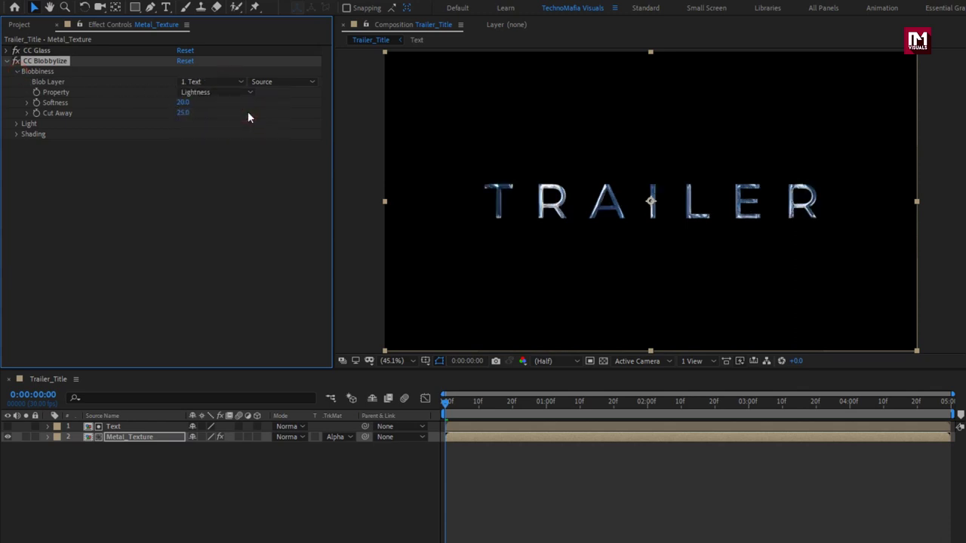
Set Blobbylize Softness to 5 and Cut Away to 1, then scrub the timeline to preview.
left_click(186, 103)
type("5")
key("Return")
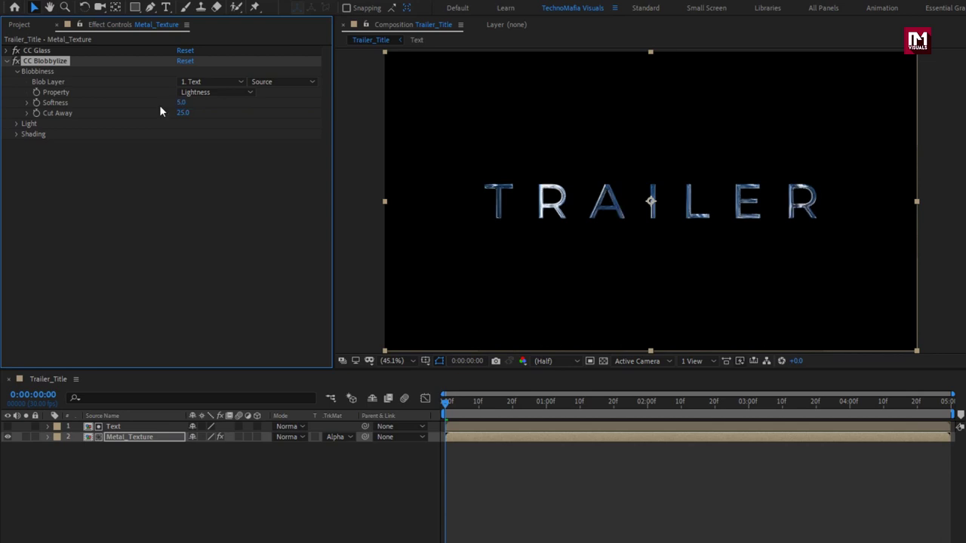
left_click(183, 113)
left_click(445, 405)
left_click_drag(443, 403, 519, 399)
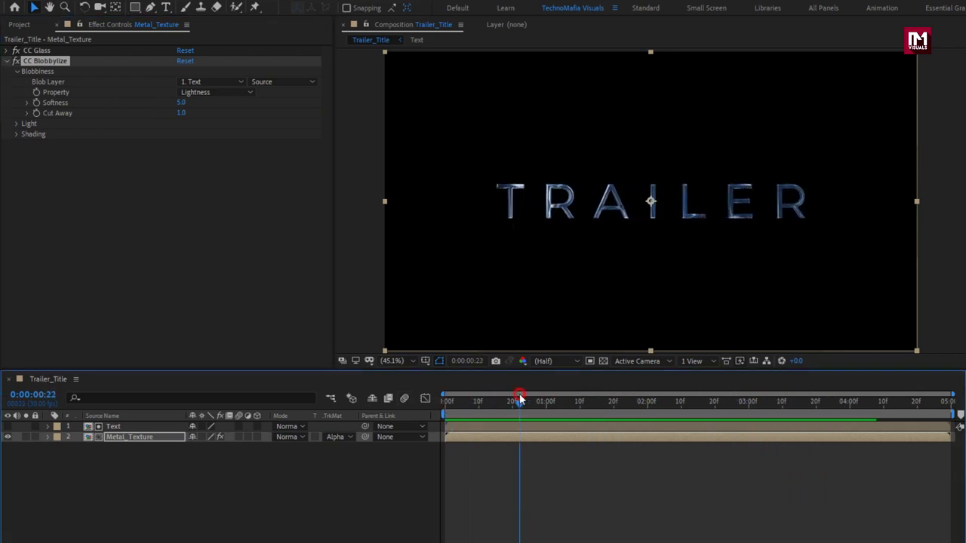
Select the Text and Metal_Texture layers and pre-compose them into a composition named Metal_text.
left_click(143, 449)
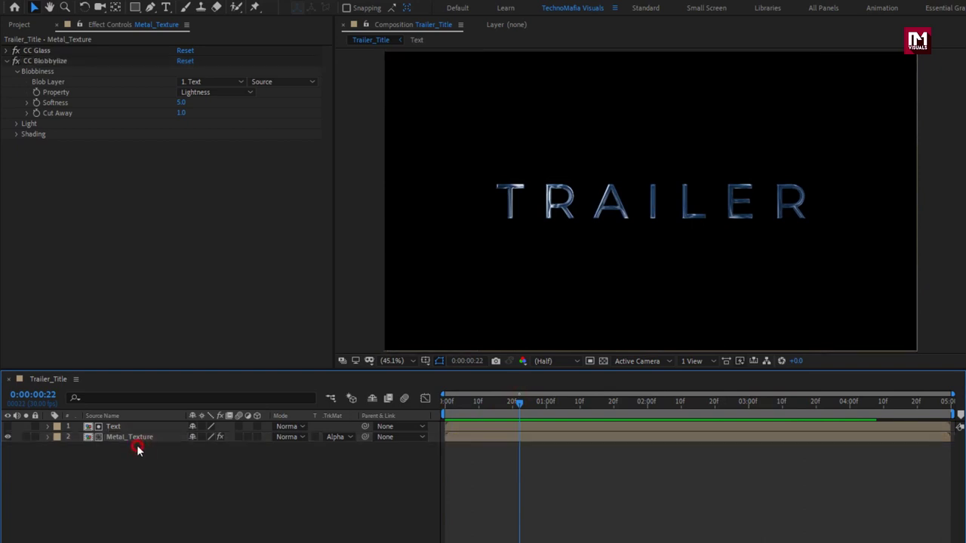
left_click_drag(141, 452, 123, 427)
right_click(122, 432)
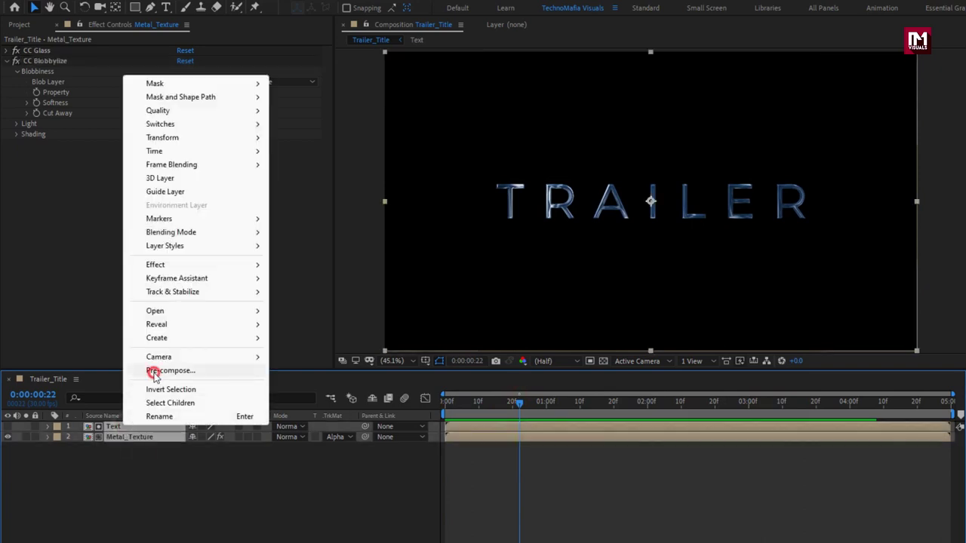
left_click(154, 373)
type("Metal_text")
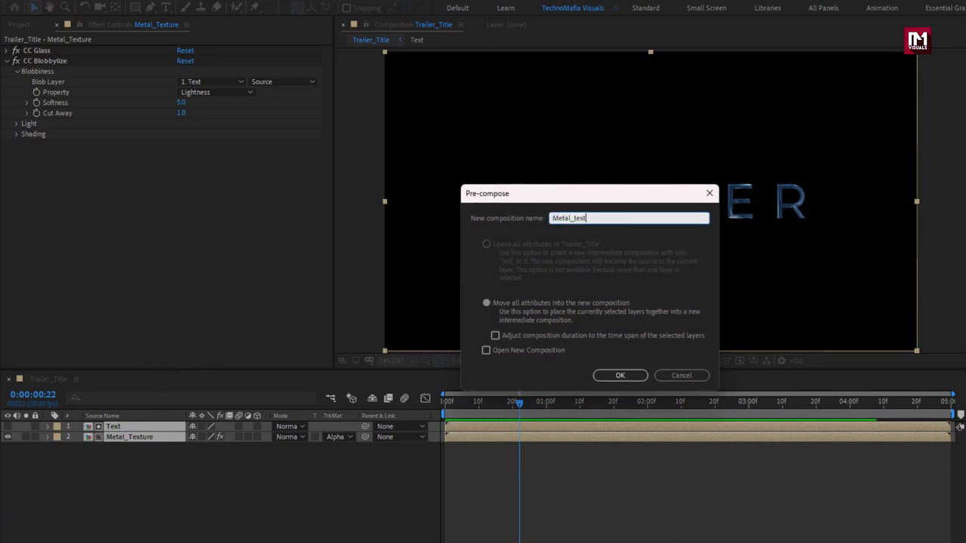
left_click(608, 377)
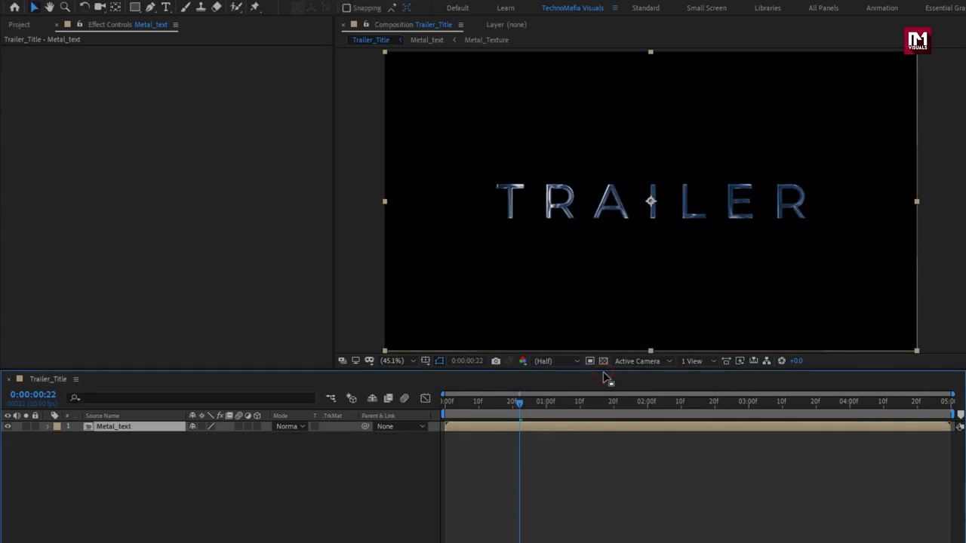
Add Background.mp4 beneath Metal_text and apply Tint to turn the smoke black and white.
left_click(18, 25)
left_click_drag(52, 136, 117, 454)
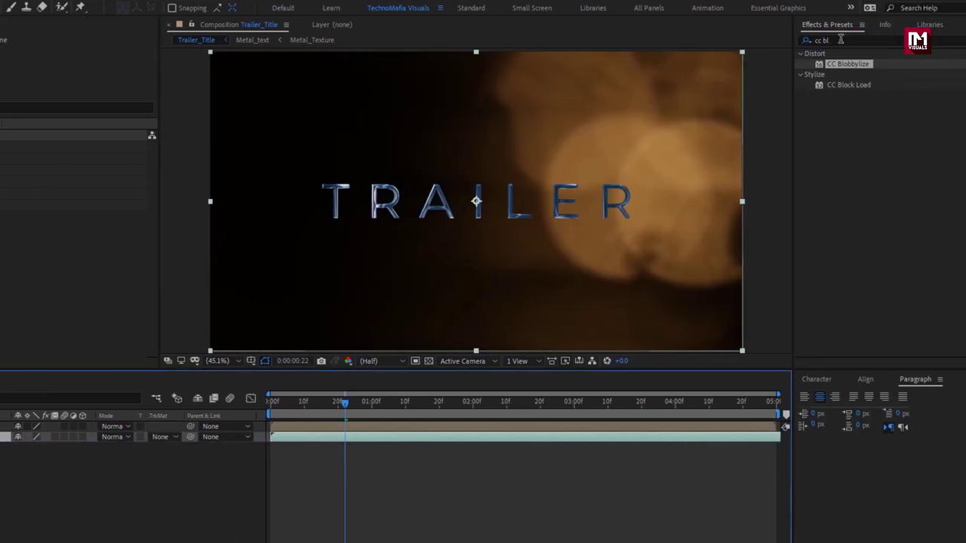
left_click(965, 40)
type("tint")
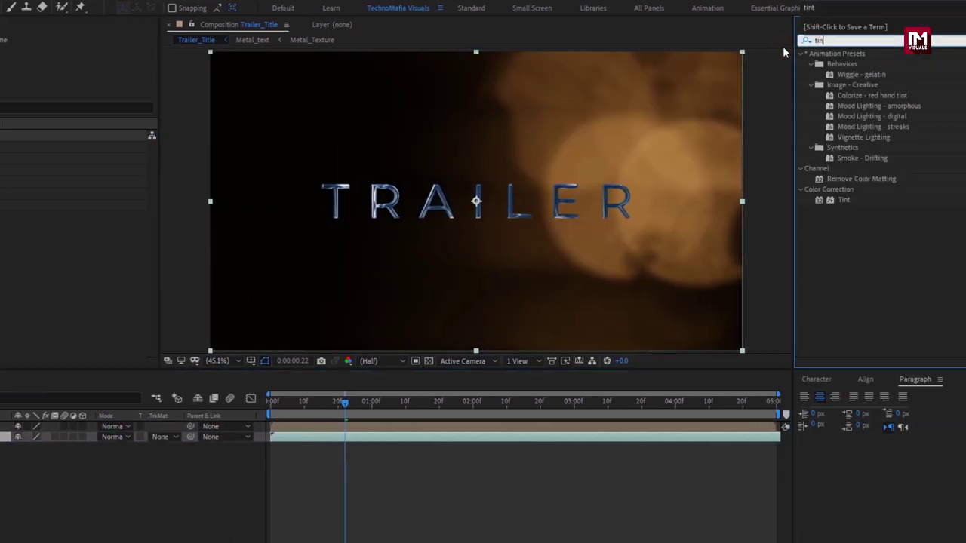
double_click(843, 96)
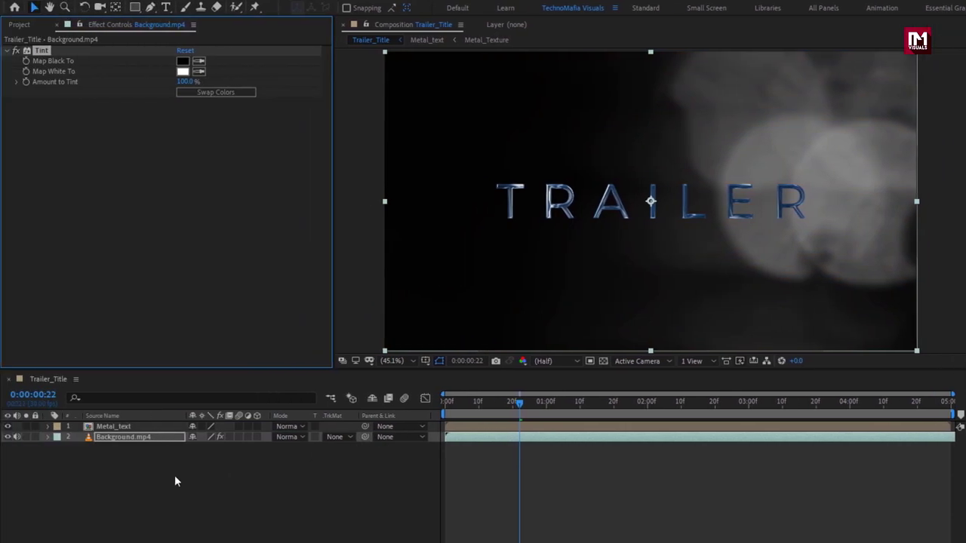
right_click(156, 459)
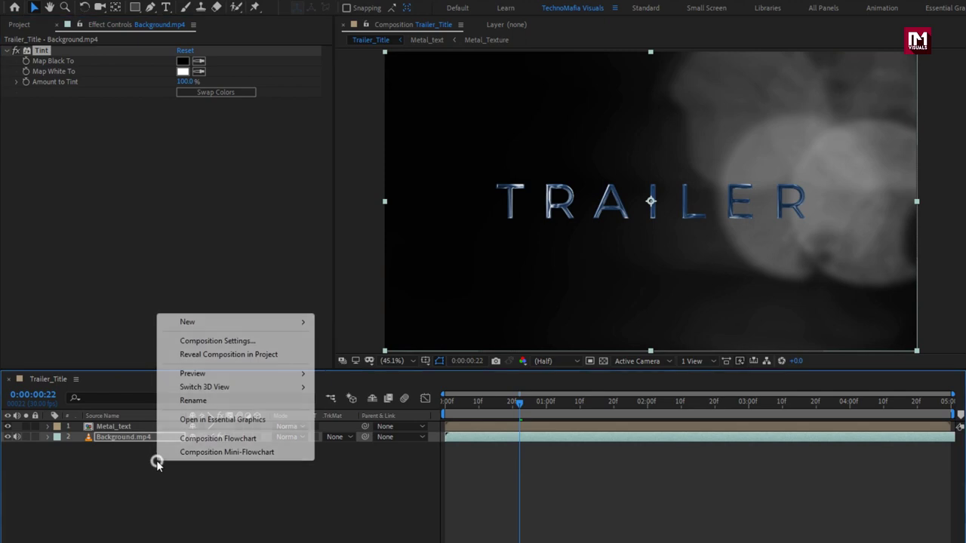
Create a new solid layer named BG.
mouse_move(208, 324)
left_click(375, 356)
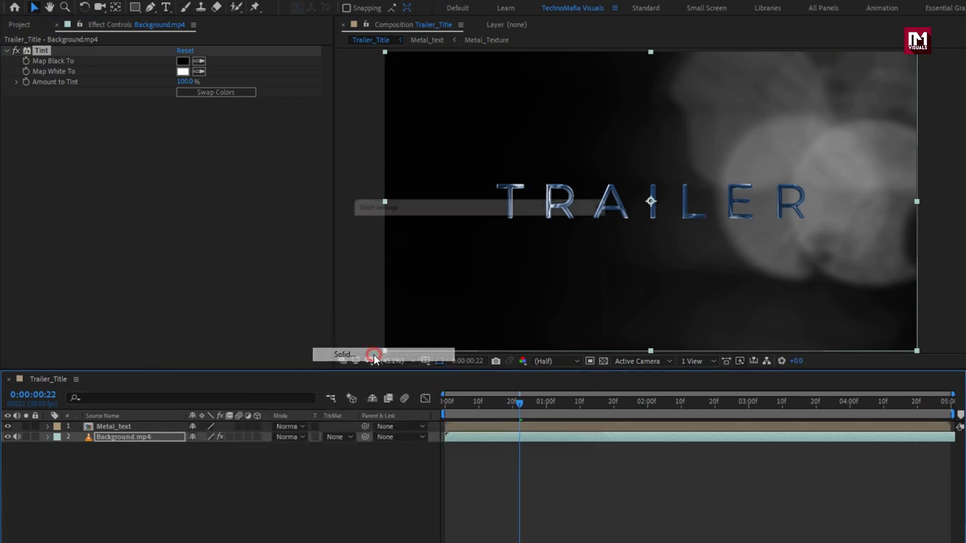
type("BG")
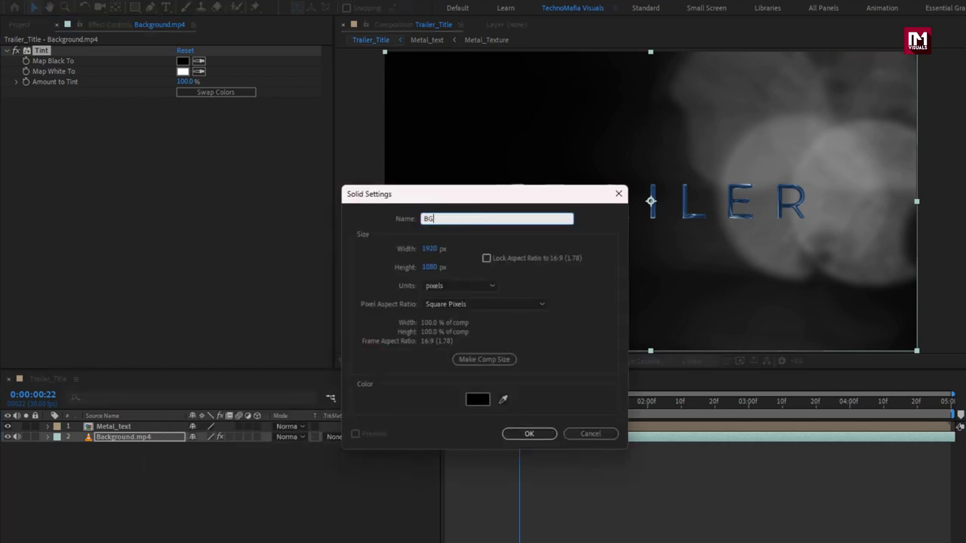
left_click(513, 432)
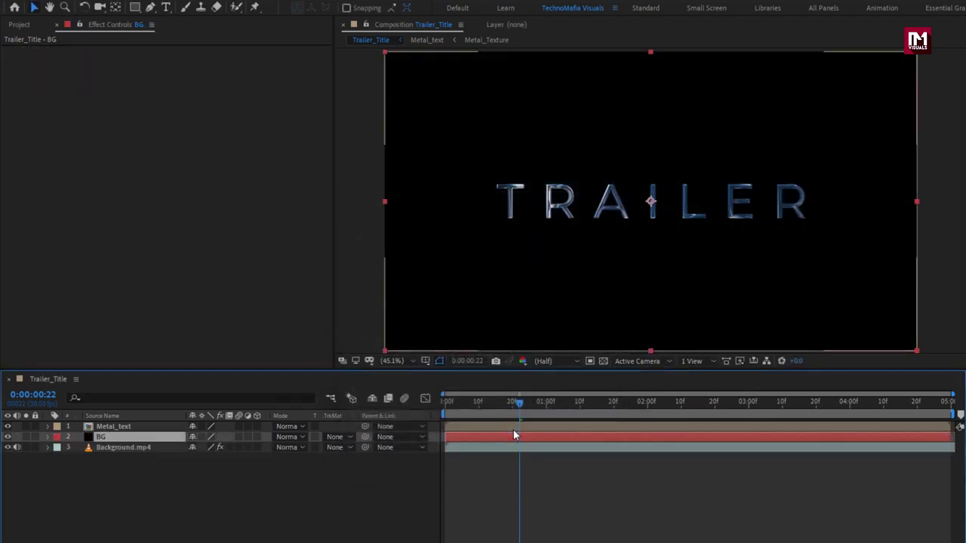
Apply Gradient Ramp to BG and set its End Color to black.
double_click(825, 40)
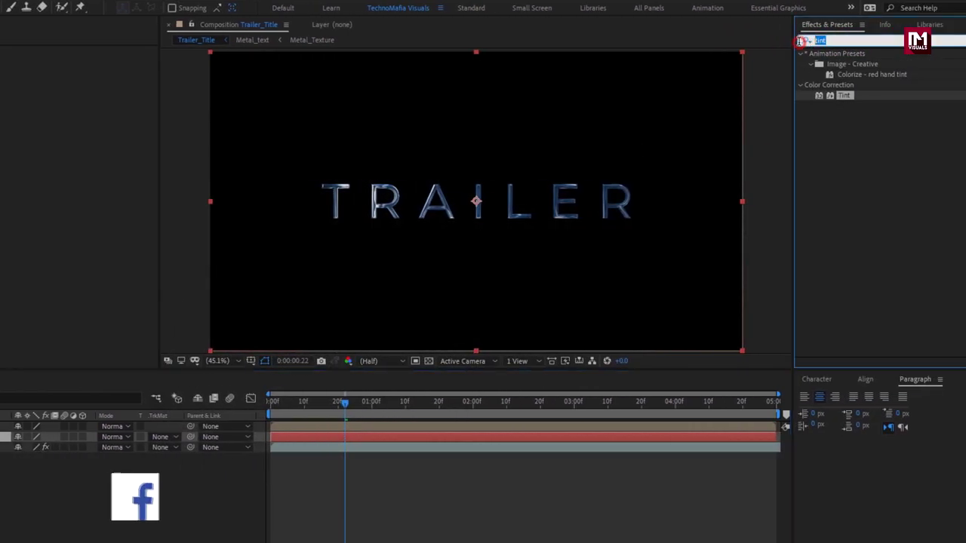
type("grad")
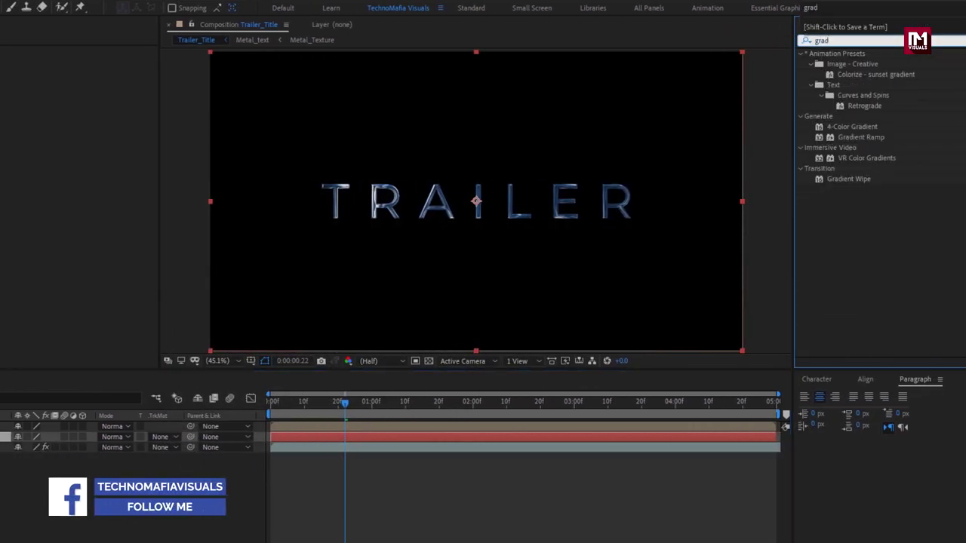
left_click(859, 138)
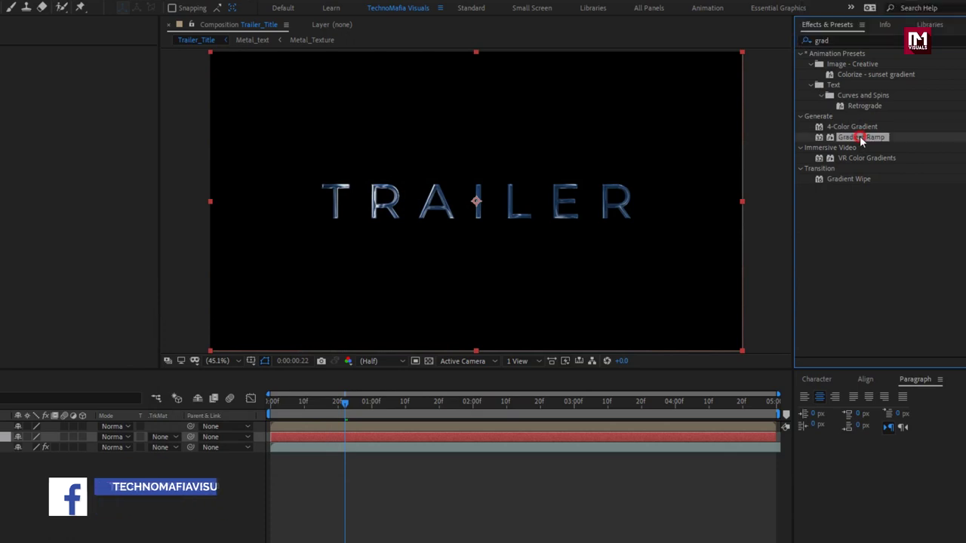
double_click(865, 139)
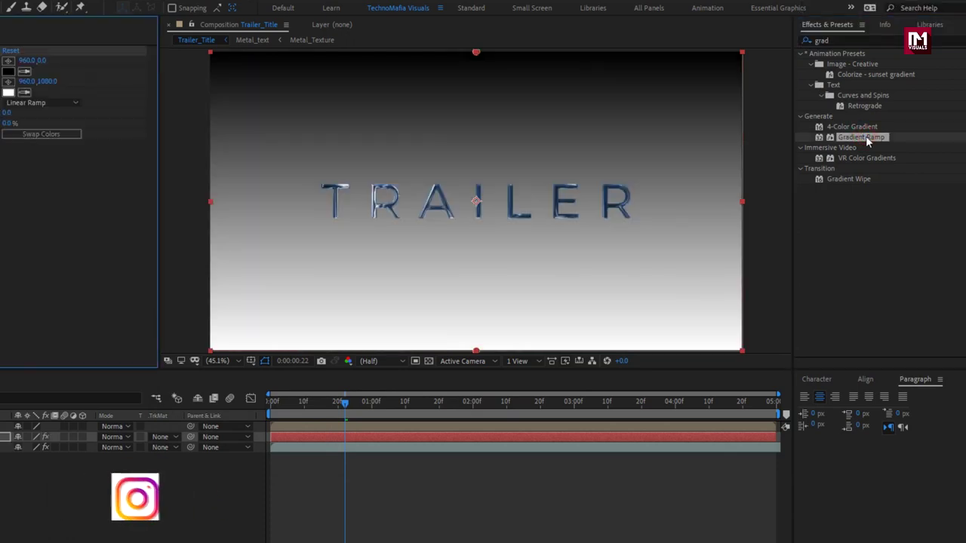
left_click(183, 92)
left_click_drag(154, 343, 107, 411)
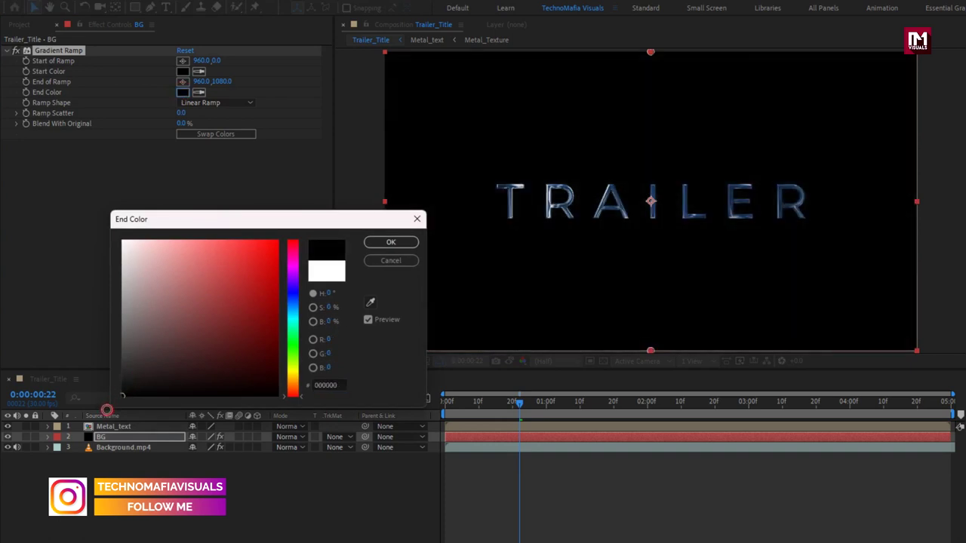
left_click(371, 243)
Set the gradient's Start Color to dark navy 020B2F.
left_click(183, 71)
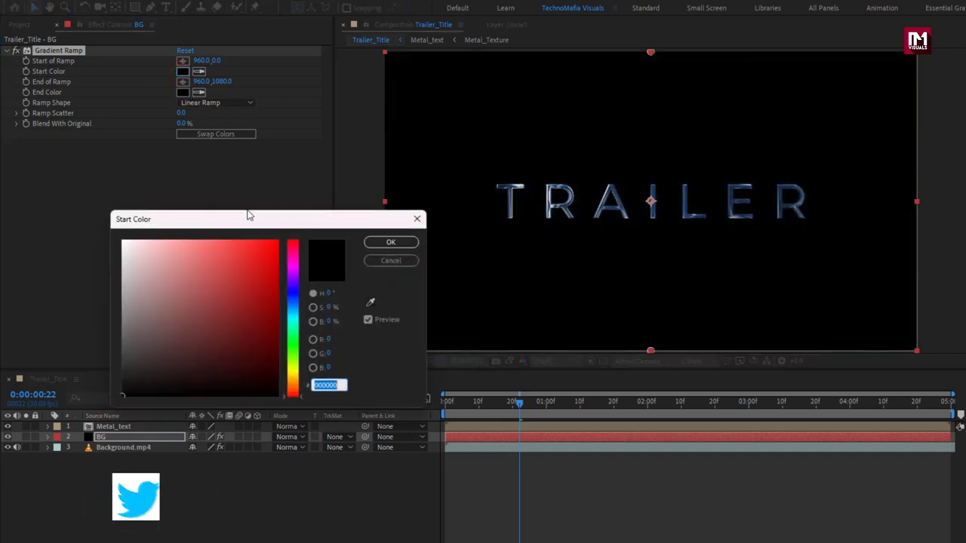
left_click(291, 304)
left_click_drag(261, 336, 270, 367)
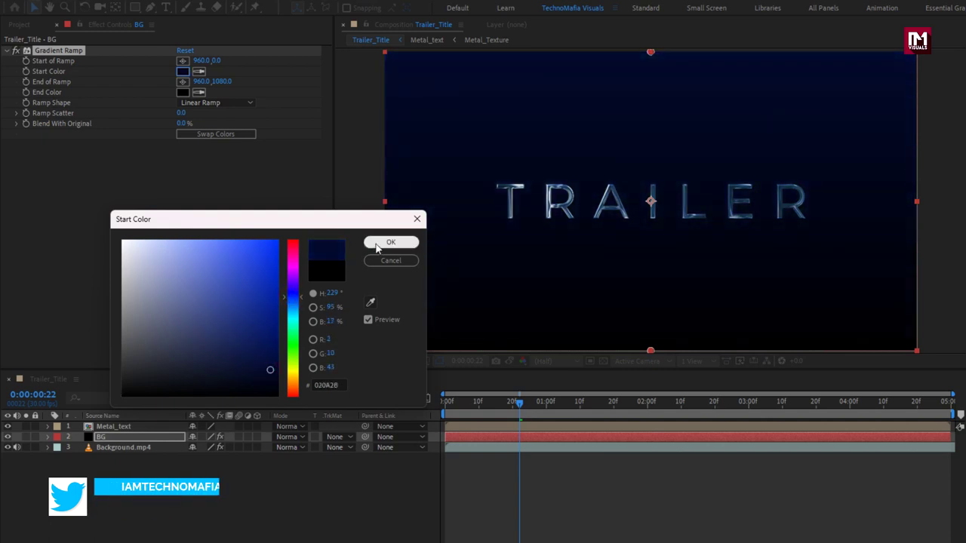
left_click(390, 242)
Make the ramp shape Radial with a Ramp Scatter of 500.
left_click(213, 102)
left_click(219, 129)
left_click(182, 113)
type("5")
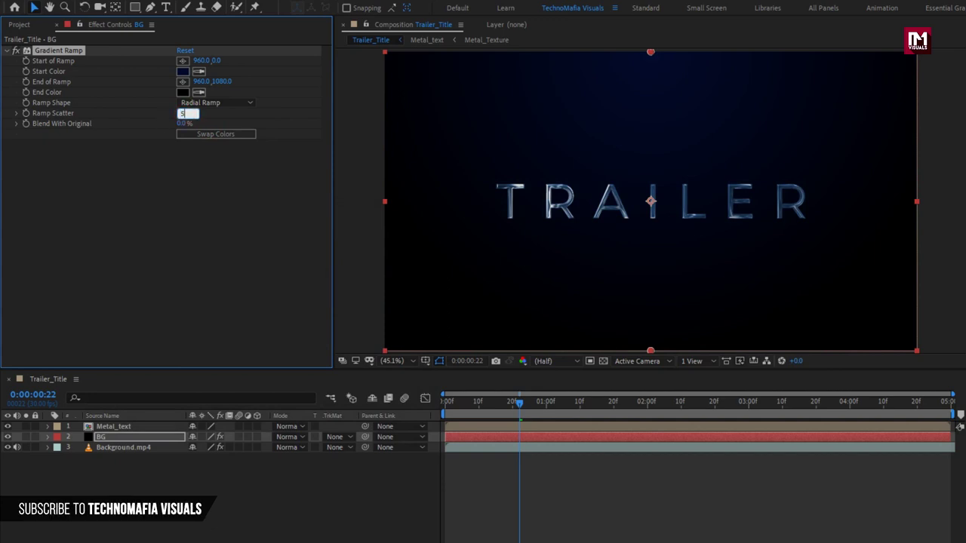
type("00")
left_click(160, 122)
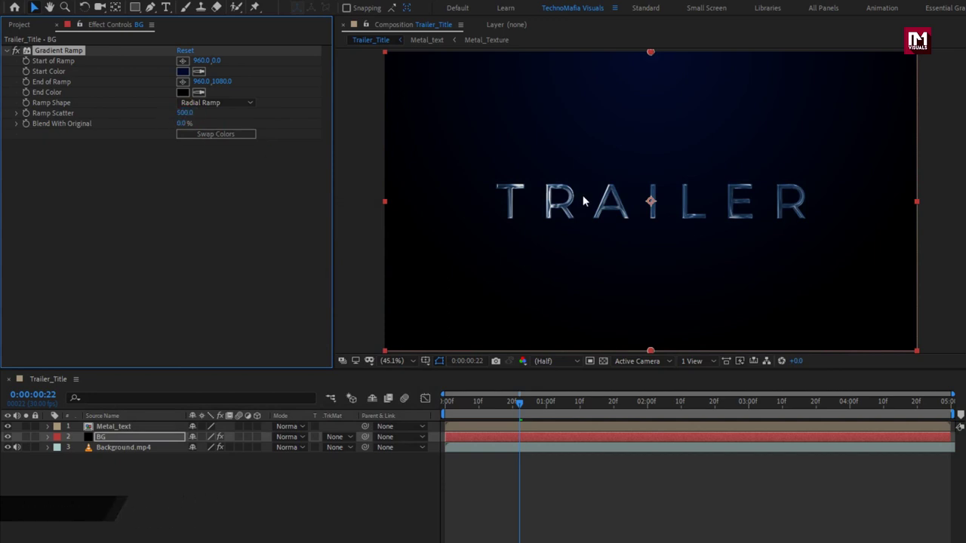
Centre the gradient's start point on the frame and push its end point below the frame.
key("comma")
key("comma")
left_click(183, 60)
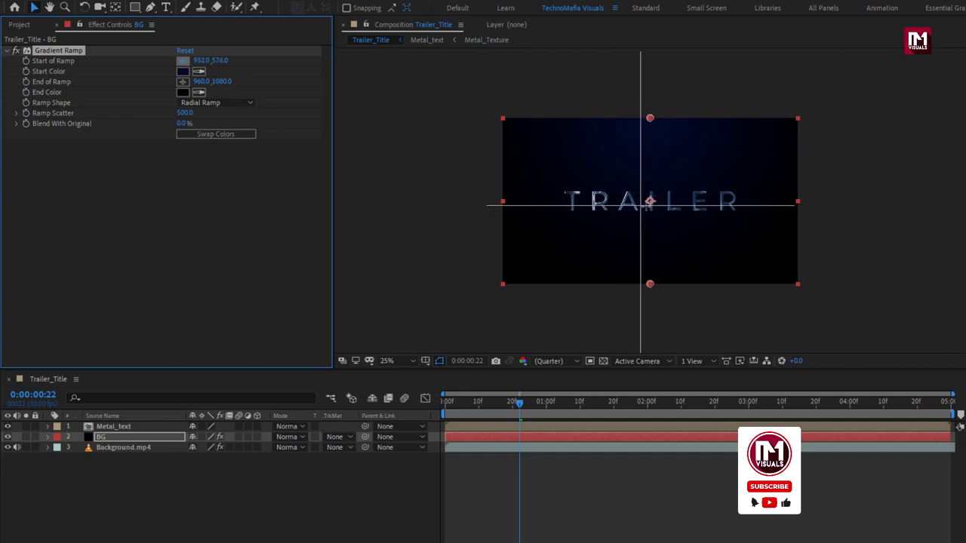
left_click(649, 200)
left_click_drag(650, 287, 646, 348)
key("period")
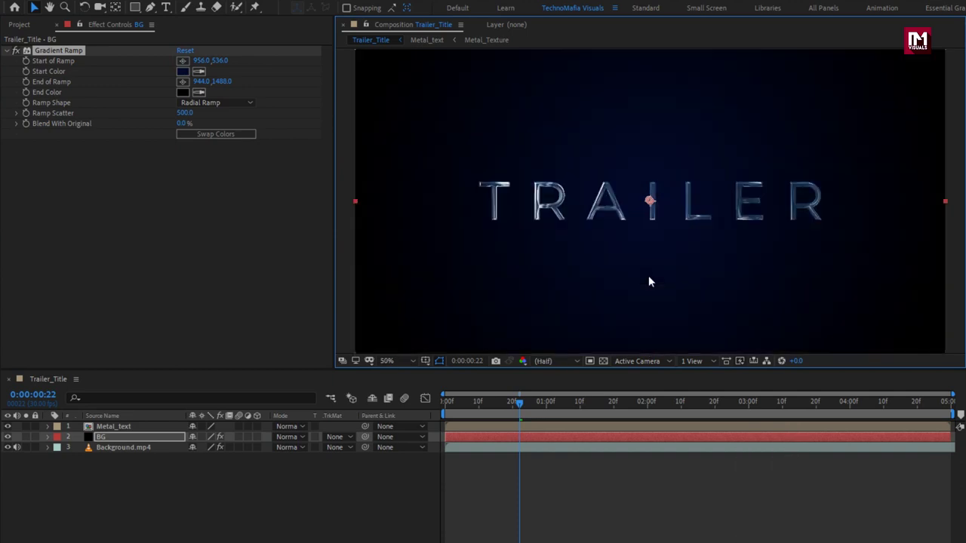
left_click(141, 438)
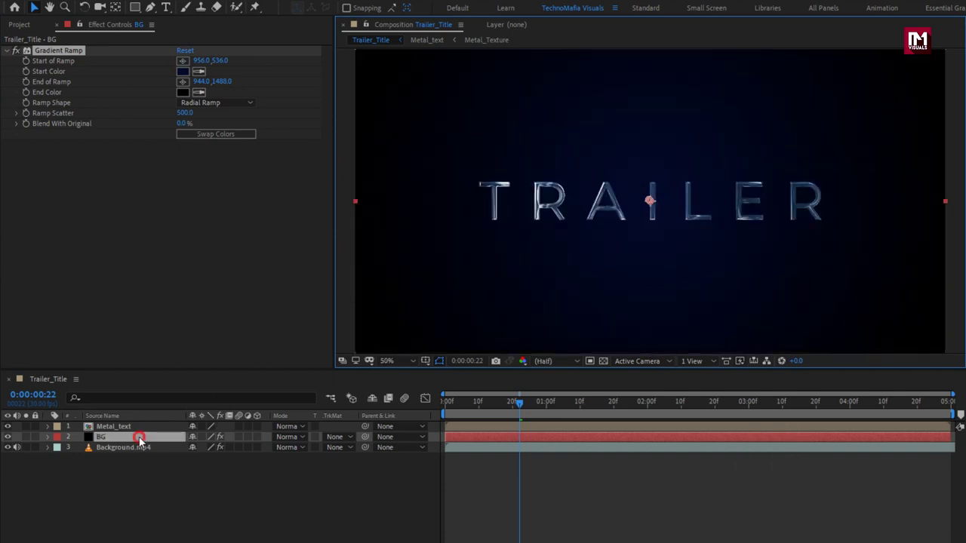
Set BG's blend mode to Add and keyframe its Opacity at 1 second.
left_click(286, 441)
left_click(318, 192)
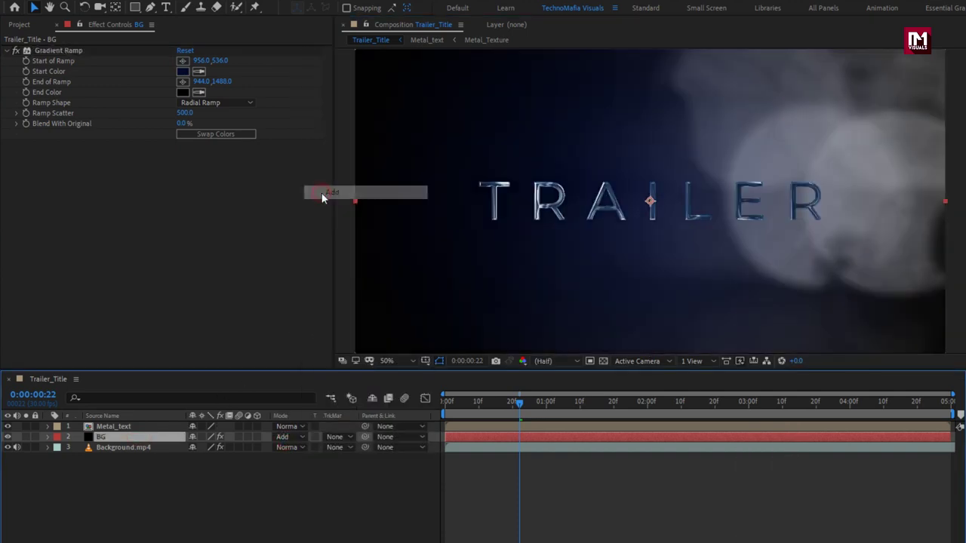
key("t")
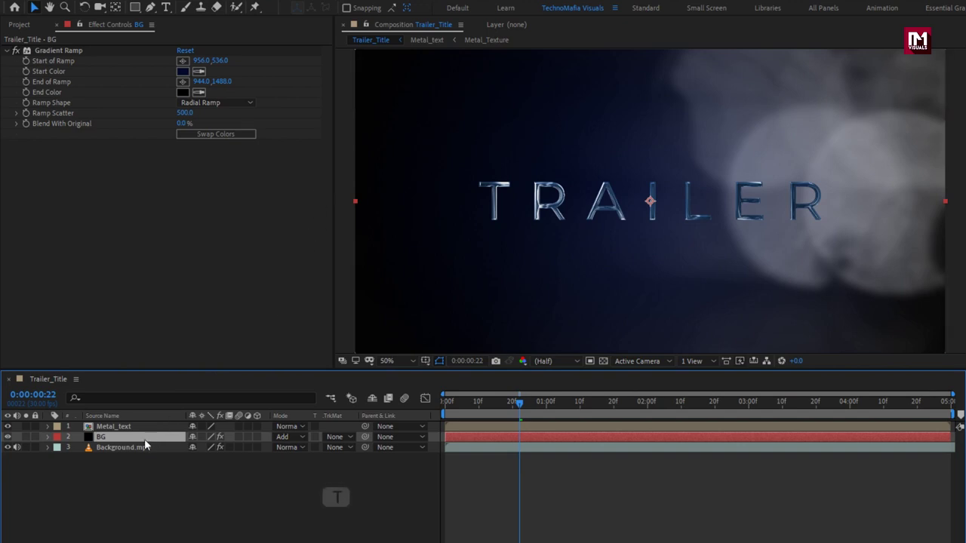
left_click(545, 404)
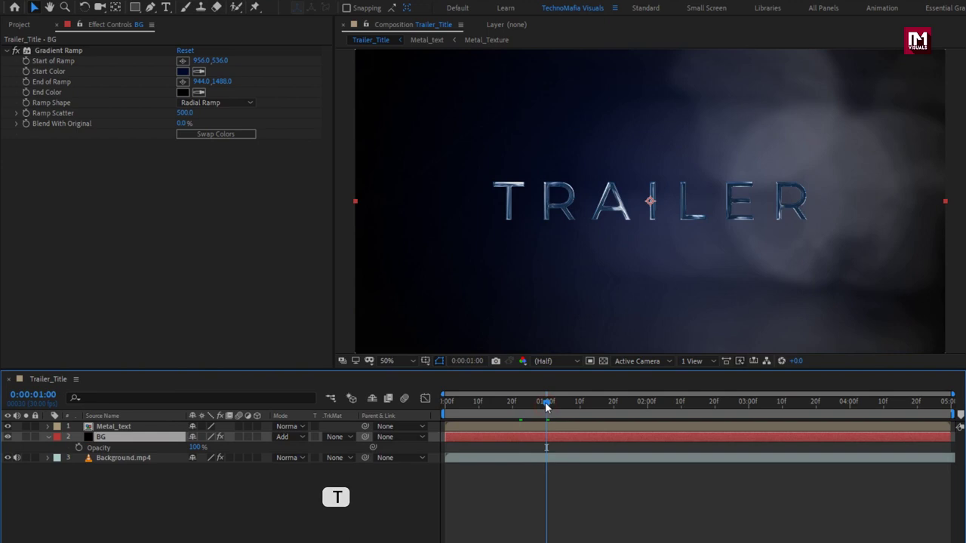
left_click(79, 448)
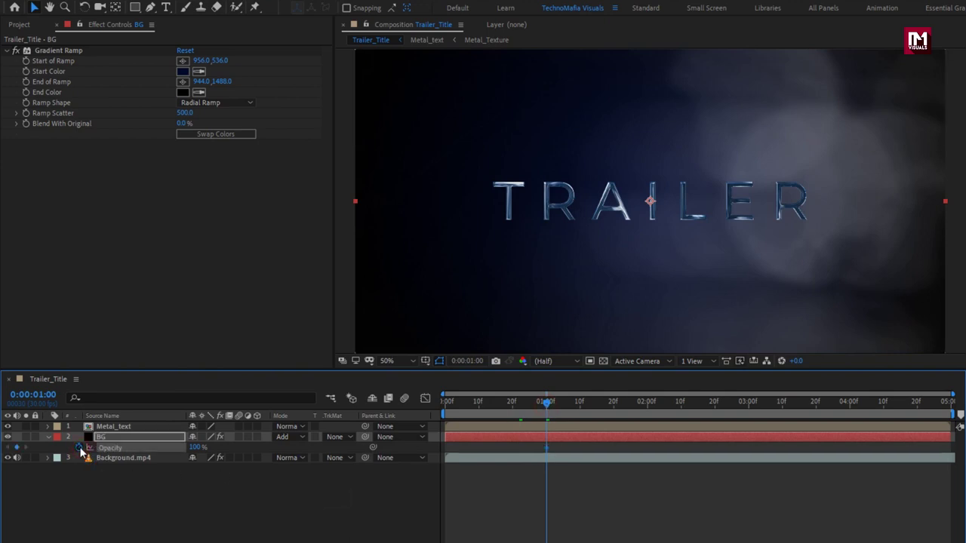
Keyframe BG Opacity at 2 seconds, 50% at the last frame and 0% at the start.
left_click(647, 411)
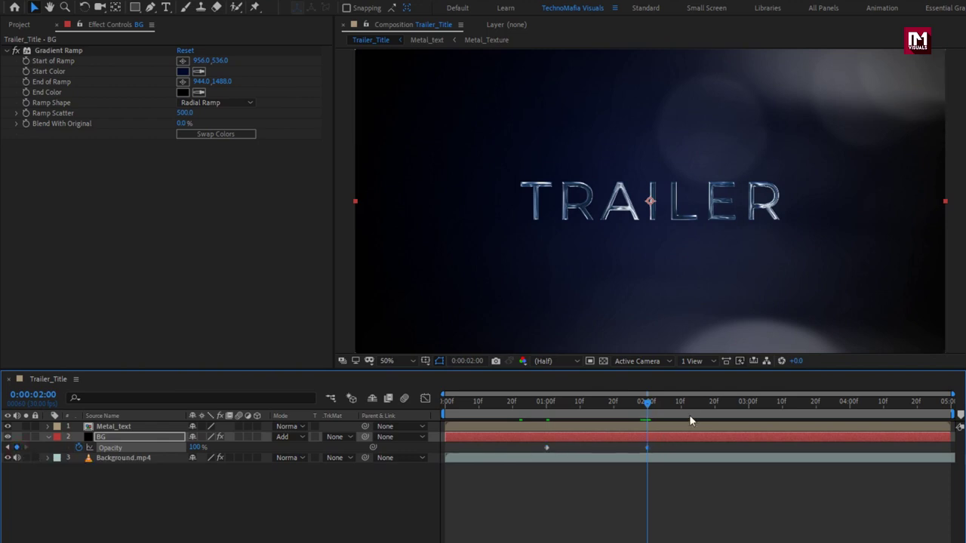
left_click_drag(710, 412, 847, 409)
left_click_drag(950, 410, 953, 411)
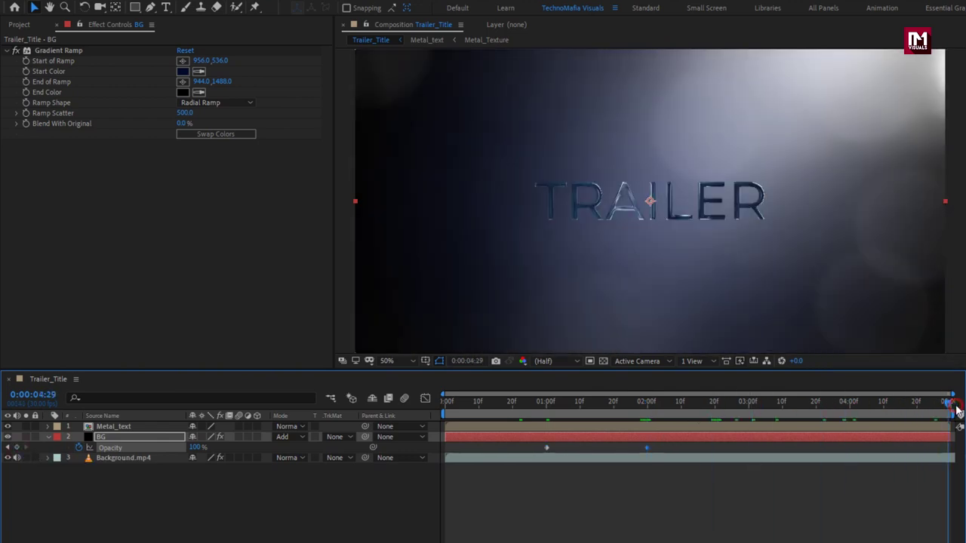
left_click(194, 448)
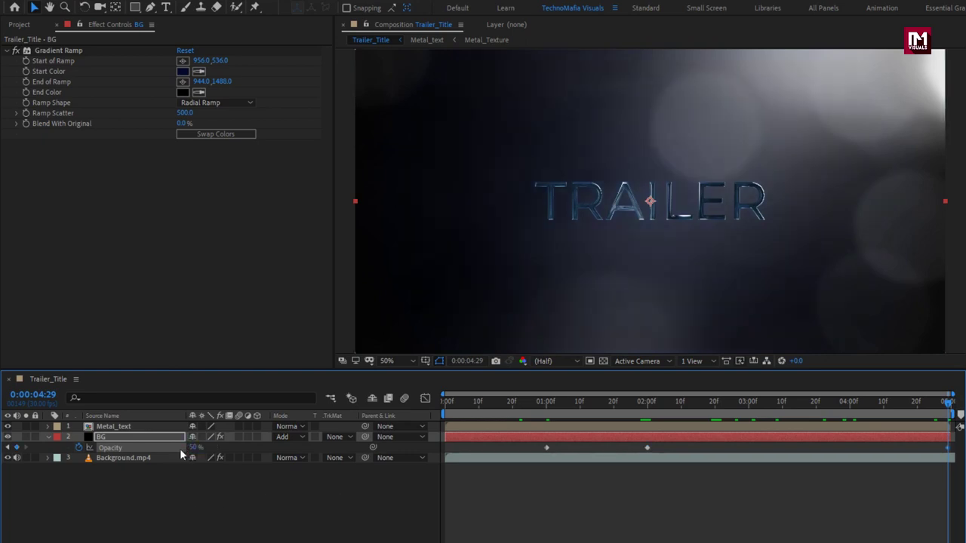
left_click(445, 402)
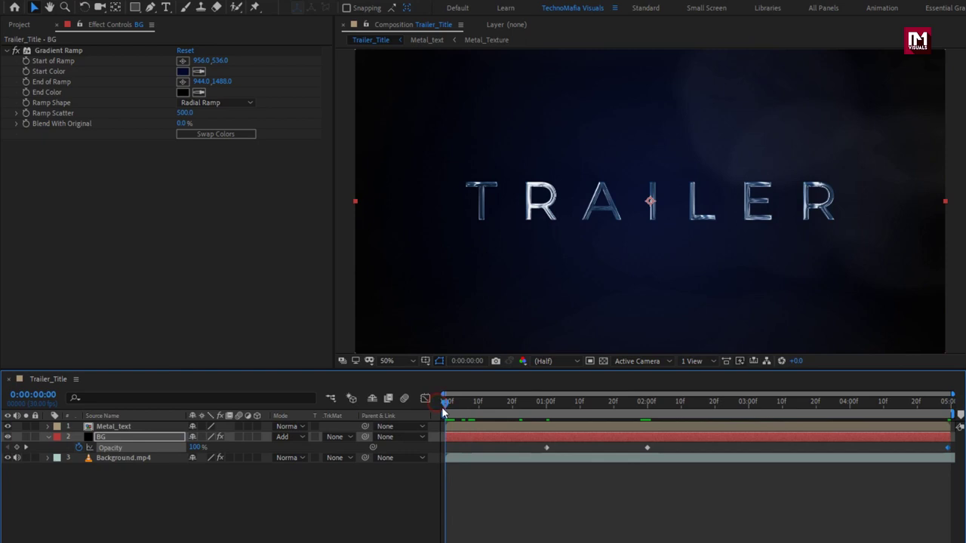
type("0")
key("Return")
Preview the BG opacity fade-in and collapse the BG layer's properties.
key("space")
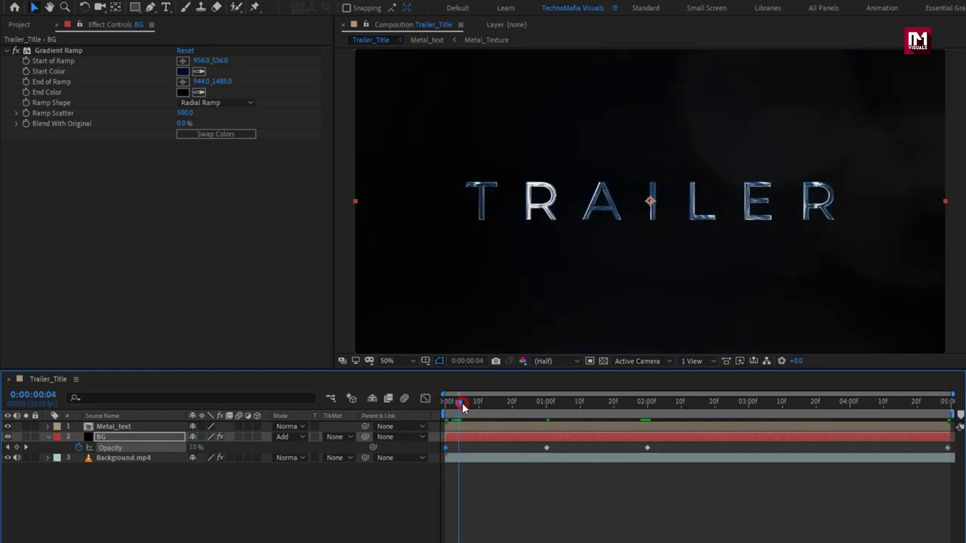
left_click(672, 405)
left_click_drag(672, 405, 952, 406)
left_click_drag(861, 405, 506, 404)
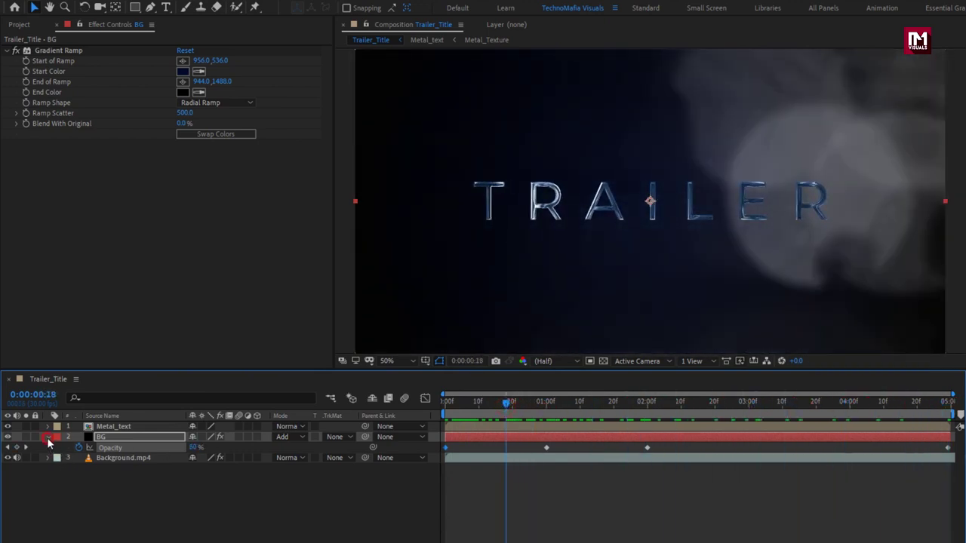
left_click(47, 438)
left_click(73, 472)
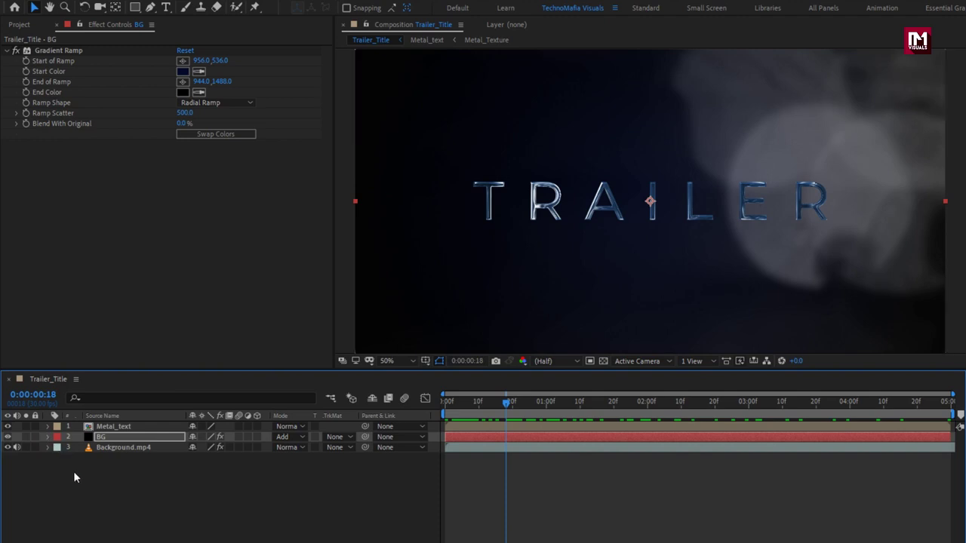
left_click(20, 26)
Add Blue Flare.mp4 as the top layer and set its blend mode to Add.
left_click_drag(38, 146, 132, 423)
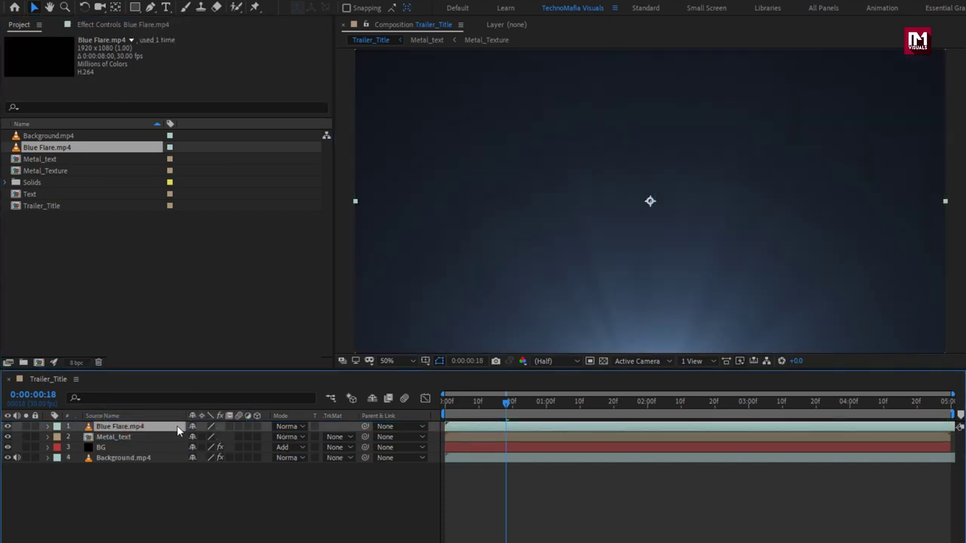
left_click(281, 427)
left_click(330, 194)
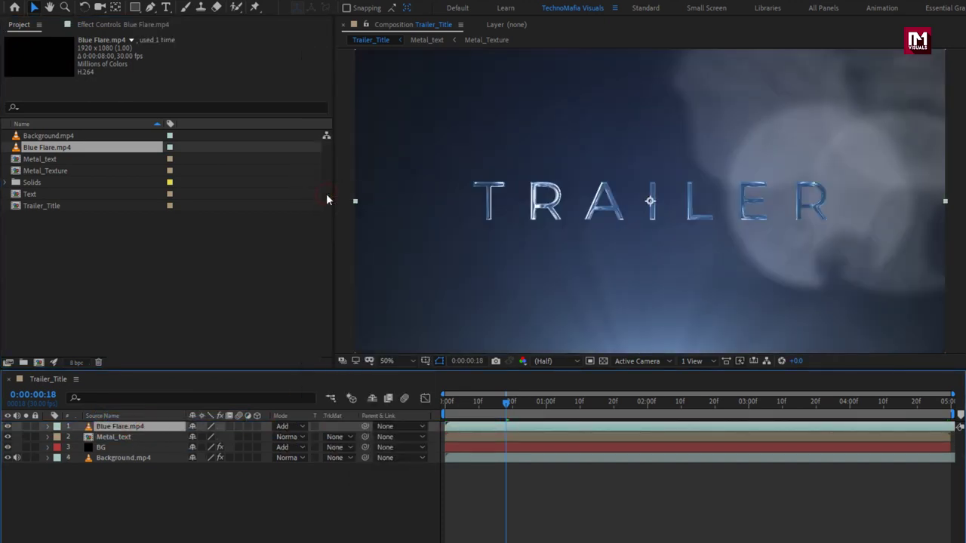
left_click(189, 488)
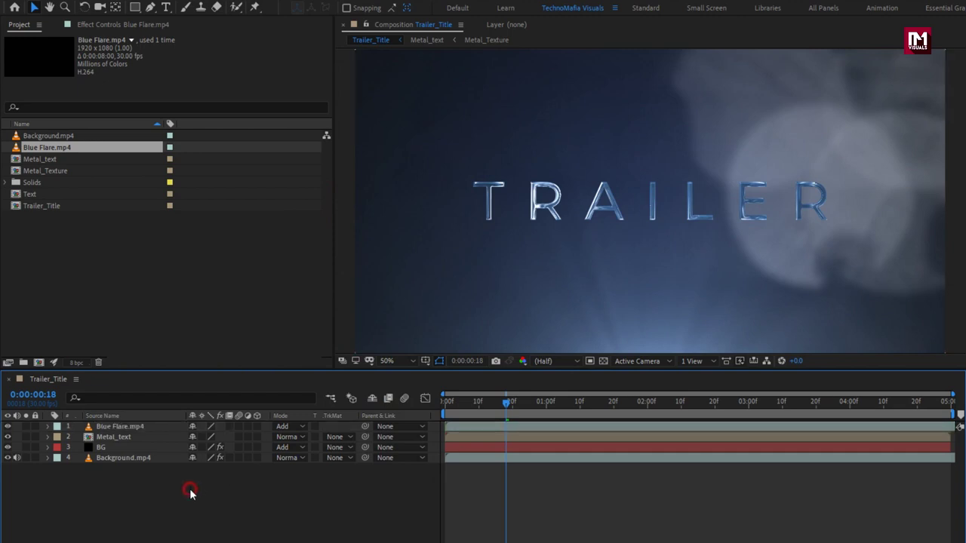
right_click(189, 489)
Add an adjustment layer and apply Optics Compensation to it.
mouse_move(239, 352)
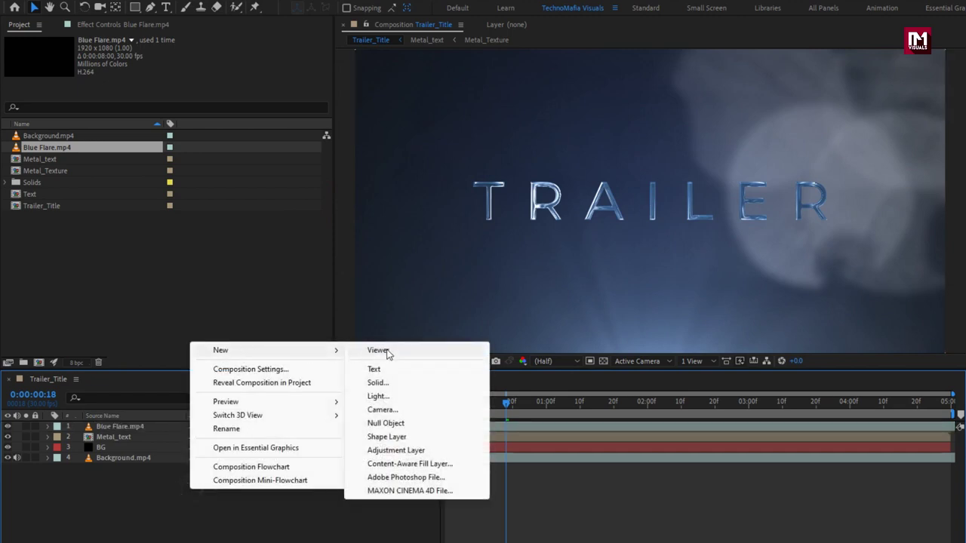
left_click(392, 447)
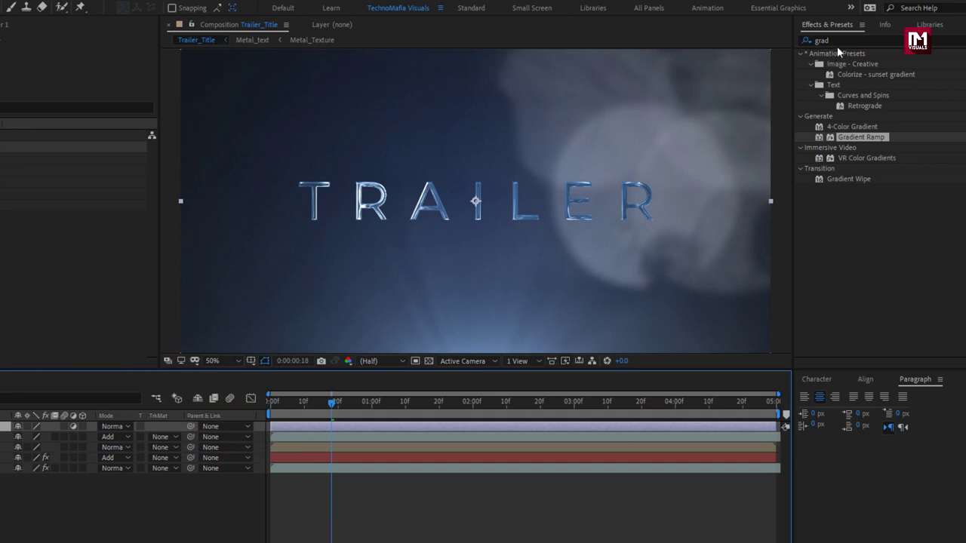
left_click(809, 41)
type("opt")
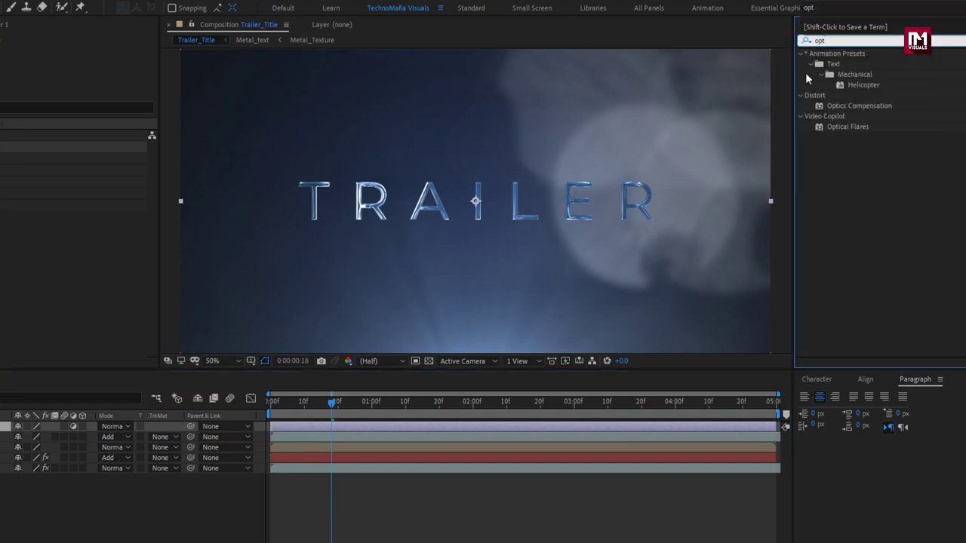
double_click(853, 107)
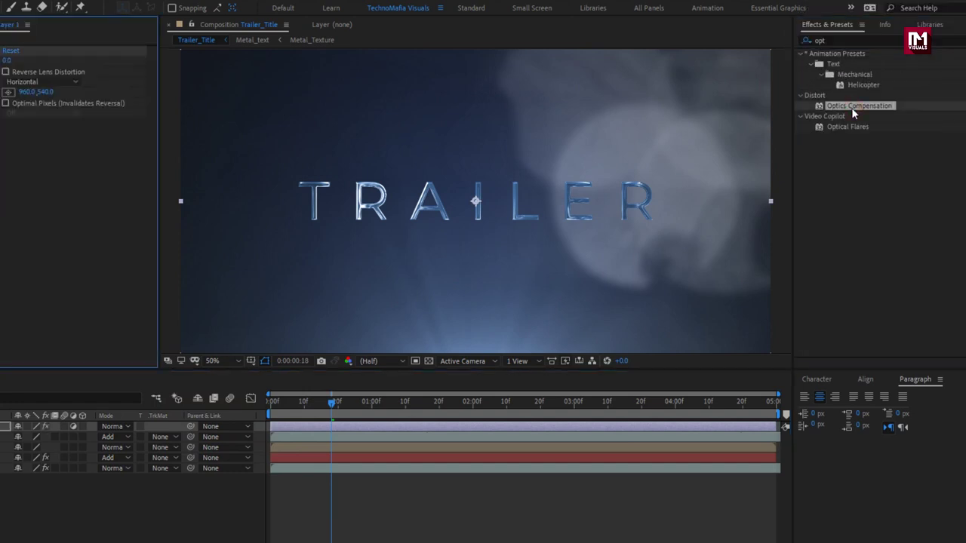
Keyframe Field Of View at 0 at 3 seconds and 150 at the start, with Reverse Lens Distortion on.
left_click(574, 407)
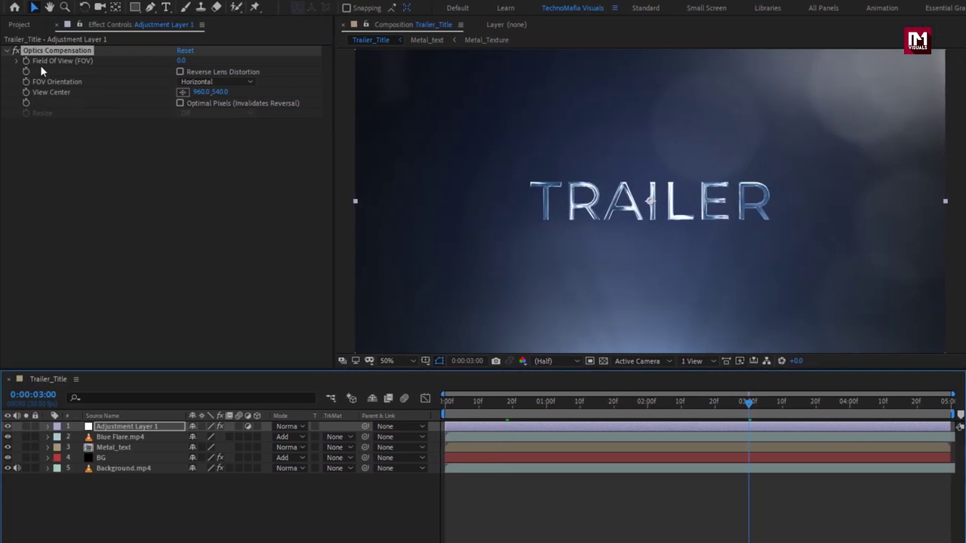
left_click(25, 61)
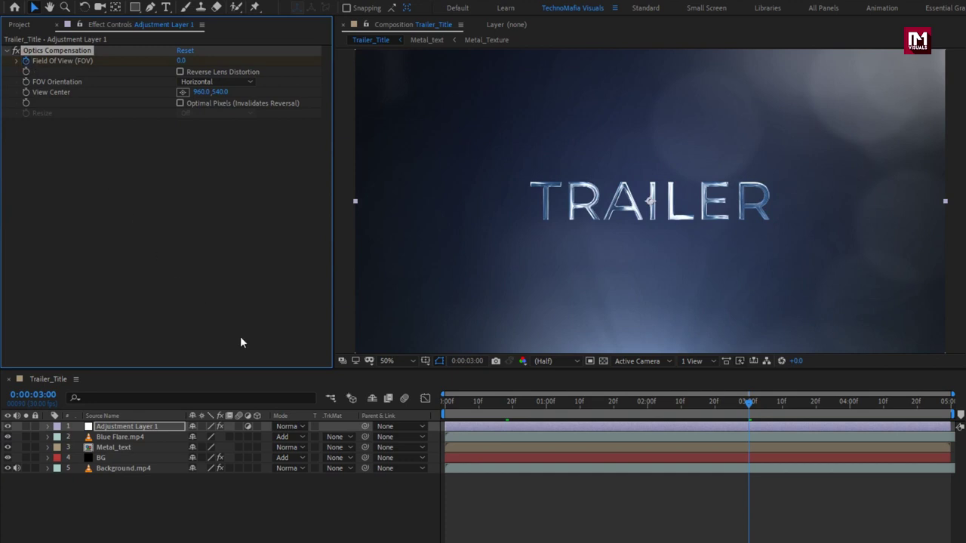
left_click(450, 403)
left_click(178, 63)
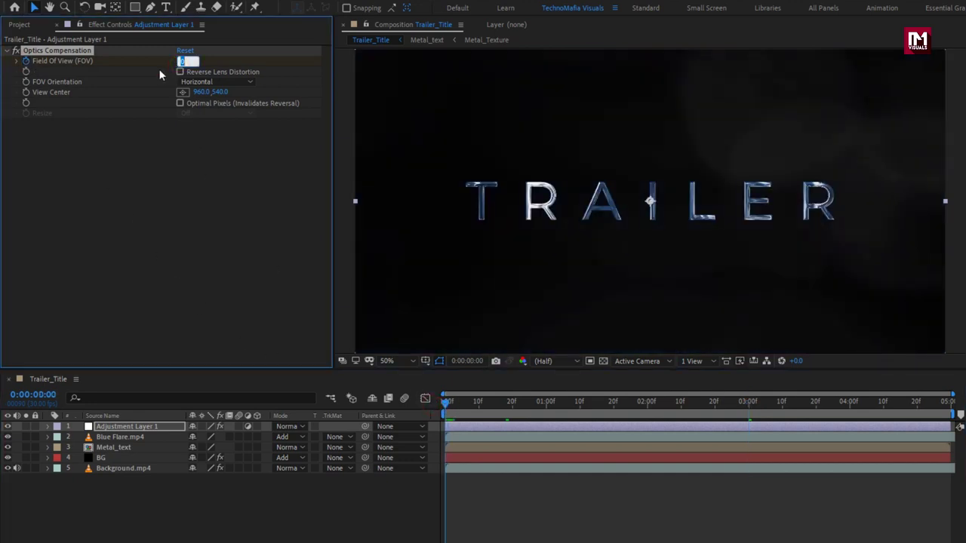
type("150")
key("Return")
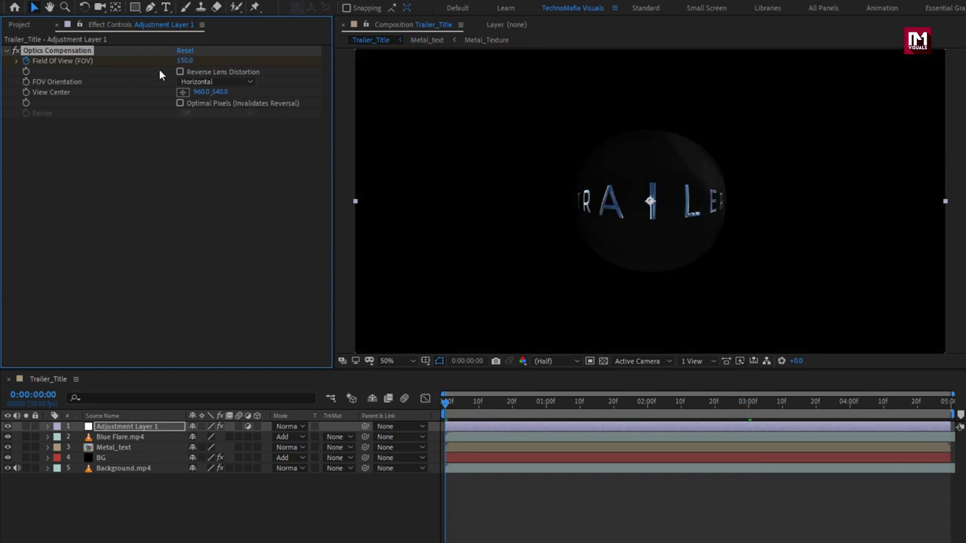
left_click(180, 72)
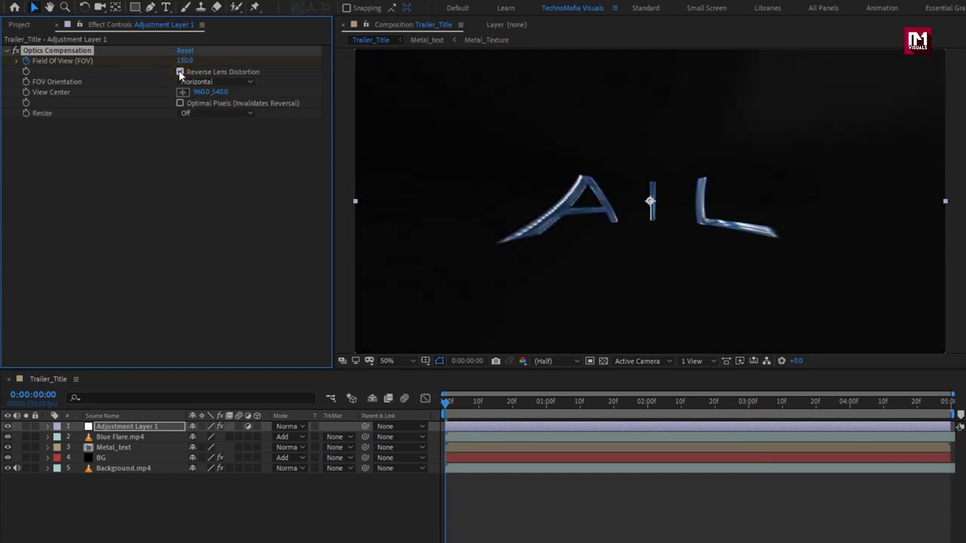
Apply Easy Ease to both Field Of View keyframes.
key("u")
left_click(129, 427)
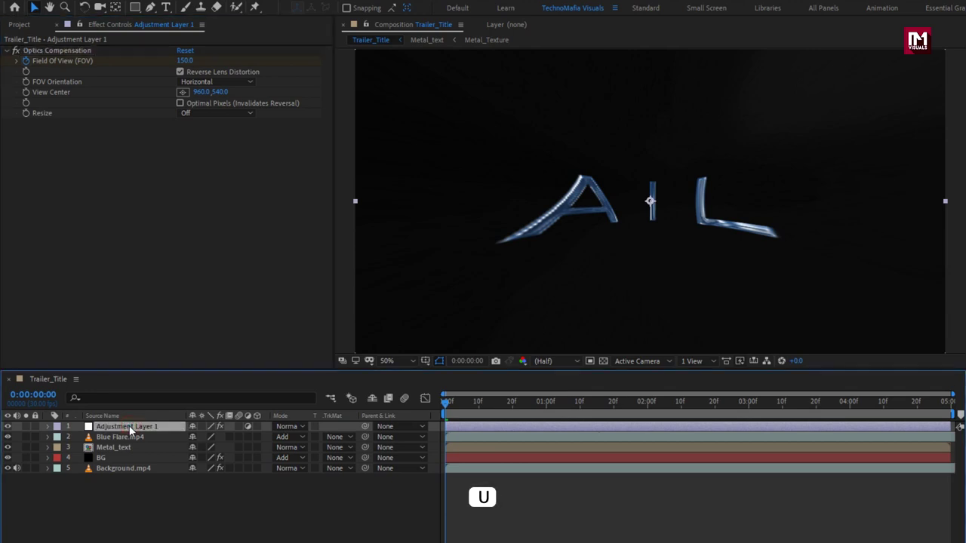
key("u")
left_click_drag(759, 444, 445, 455)
right_click(446, 448)
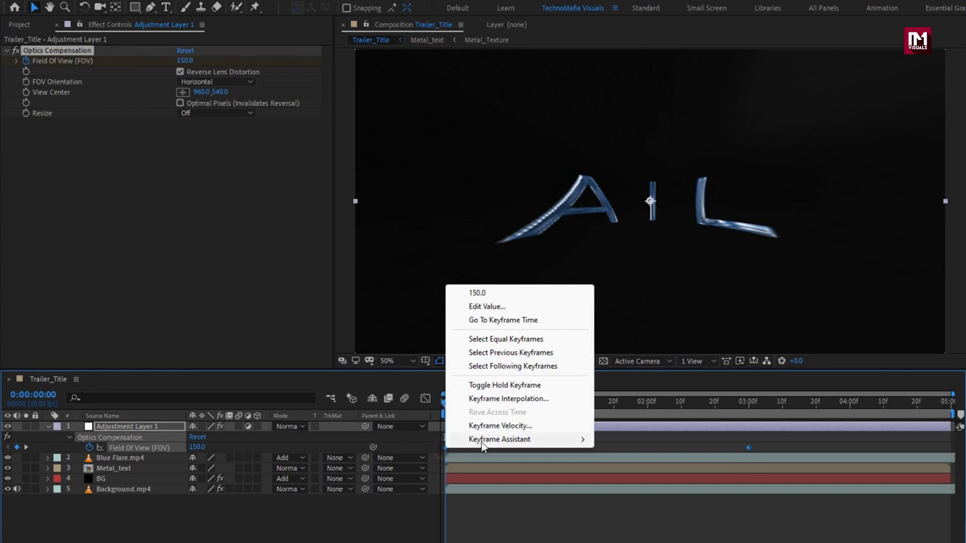
mouse_move(483, 441)
left_click(607, 478)
In the Graph Editor, lengthen the ease influence into the 3-second keyframe.
left_click(426, 398)
left_click(747, 435)
left_click_drag(699, 434, 477, 434)
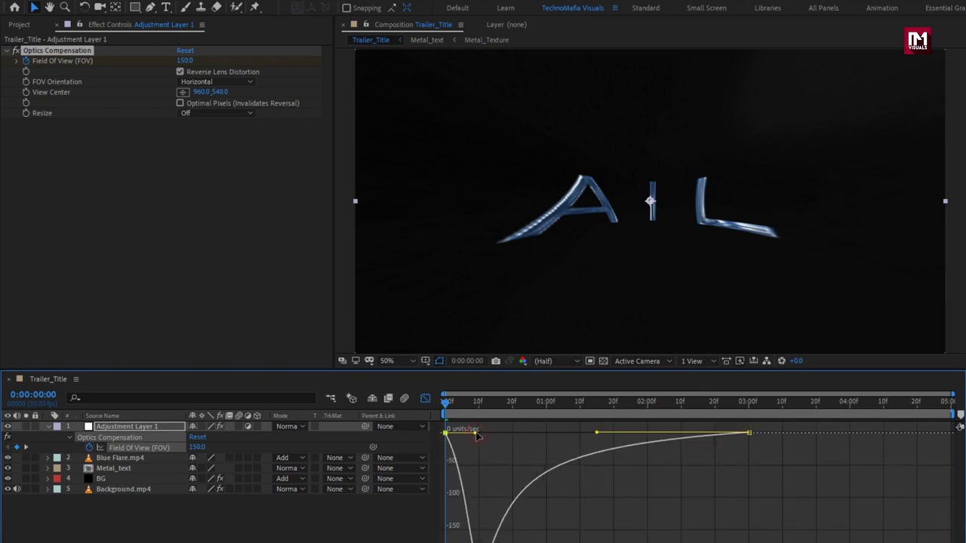
left_click(425, 398)
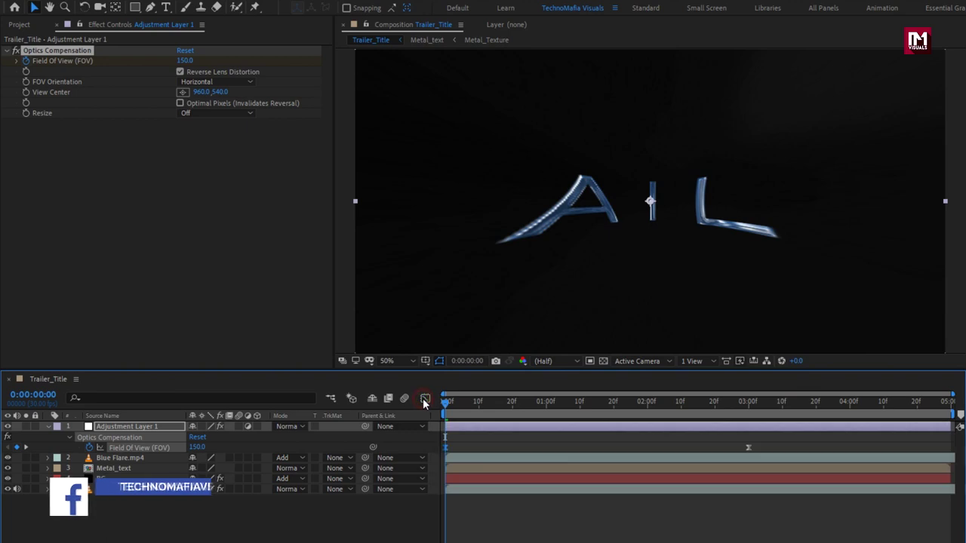
left_click(7, 51)
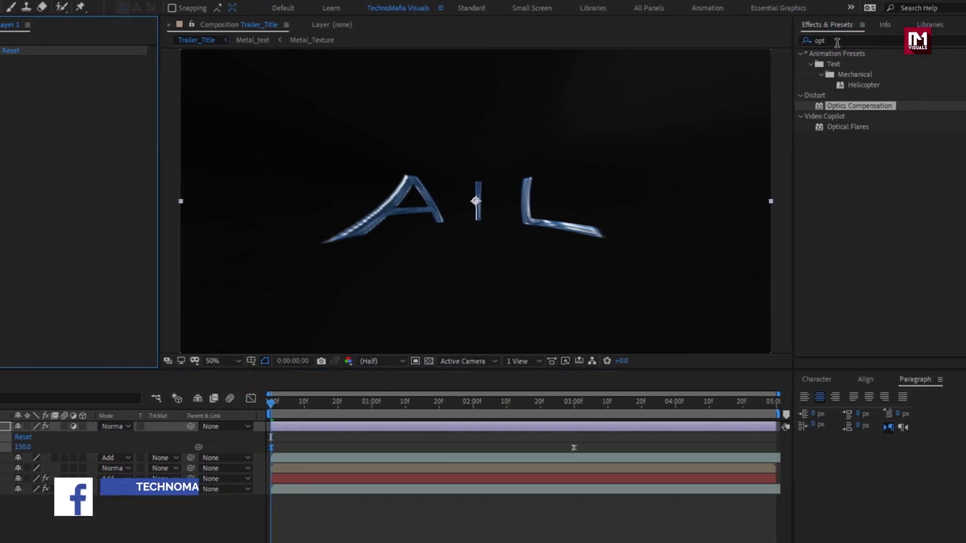
Apply Camera Lens Blur and keyframe Blur Radius 0 at 3 seconds.
left_click(953, 40)
type("came")
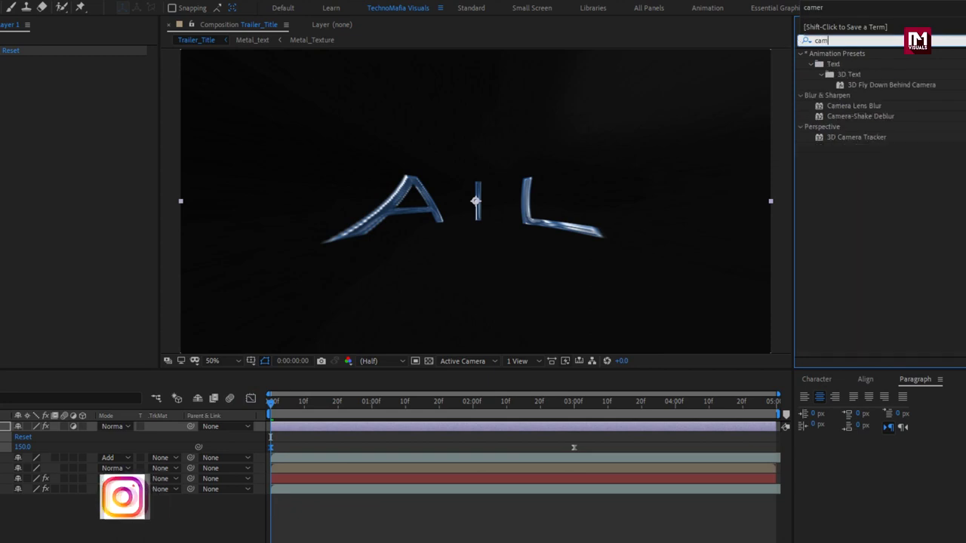
double_click(862, 105)
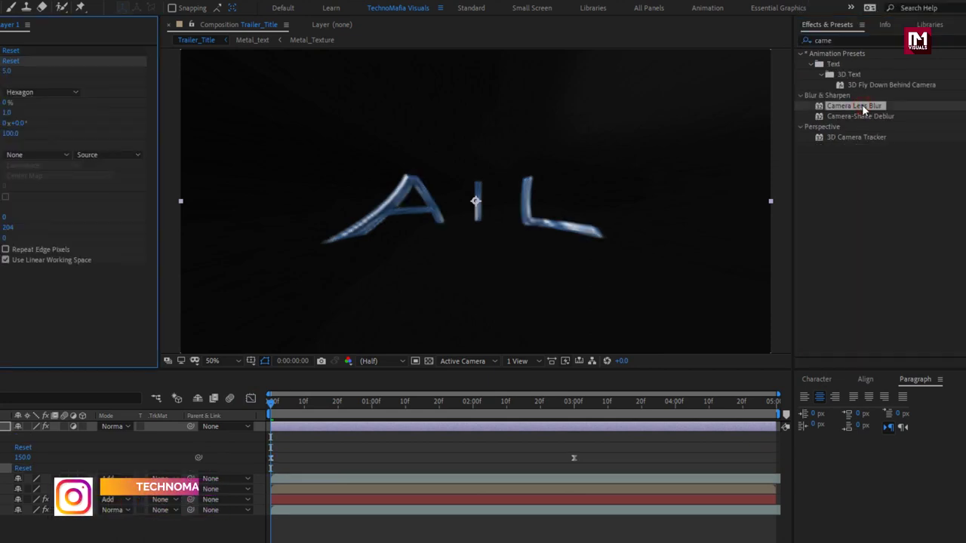
left_click(575, 409)
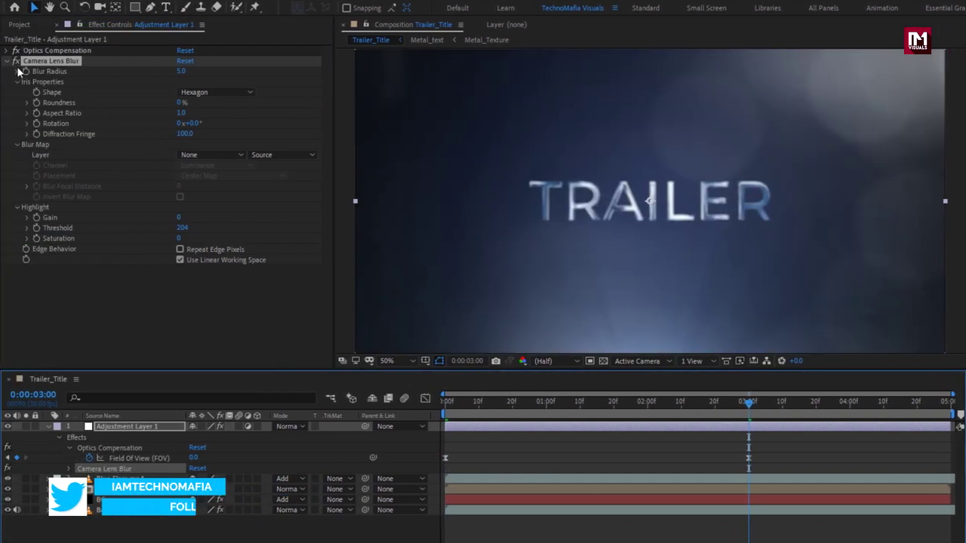
left_click(25, 71)
left_click(180, 71)
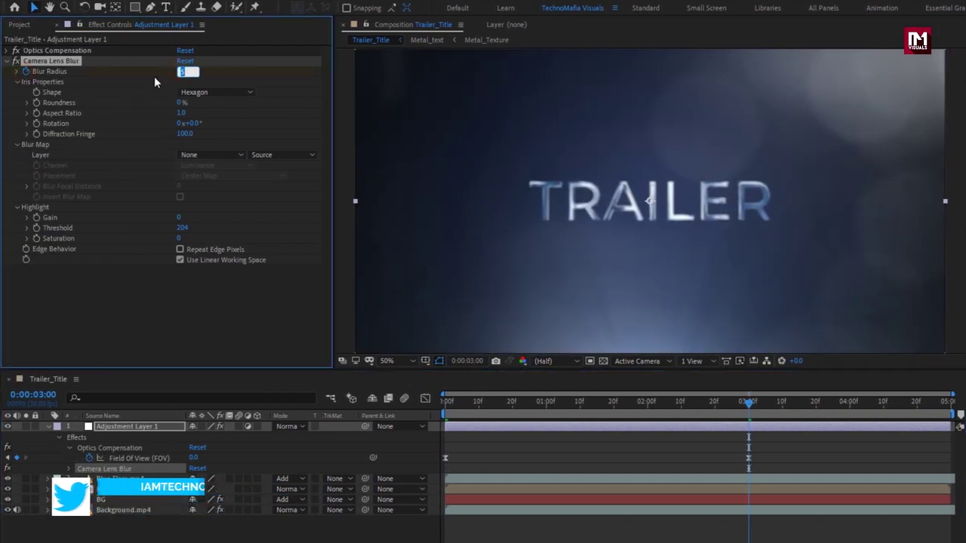
type("0")
key("Return")
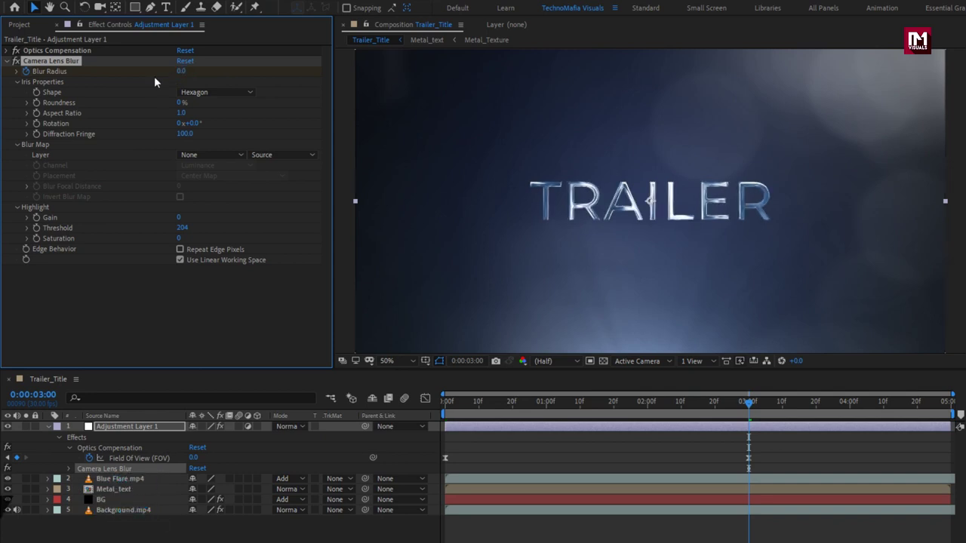
Set Blur Radius to 85 at the start and turn on Repeat Edge Pixels.
left_click(446, 413)
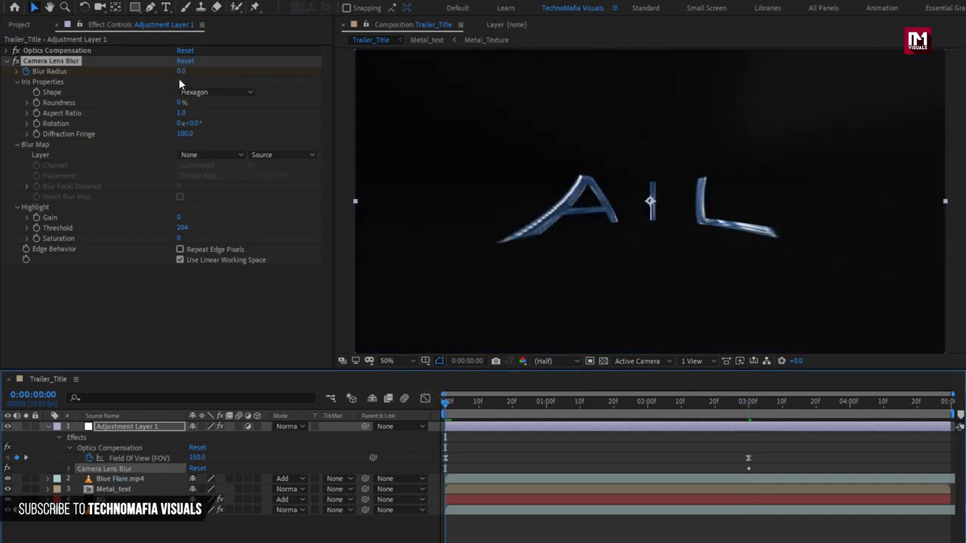
left_click(181, 72)
type("85")
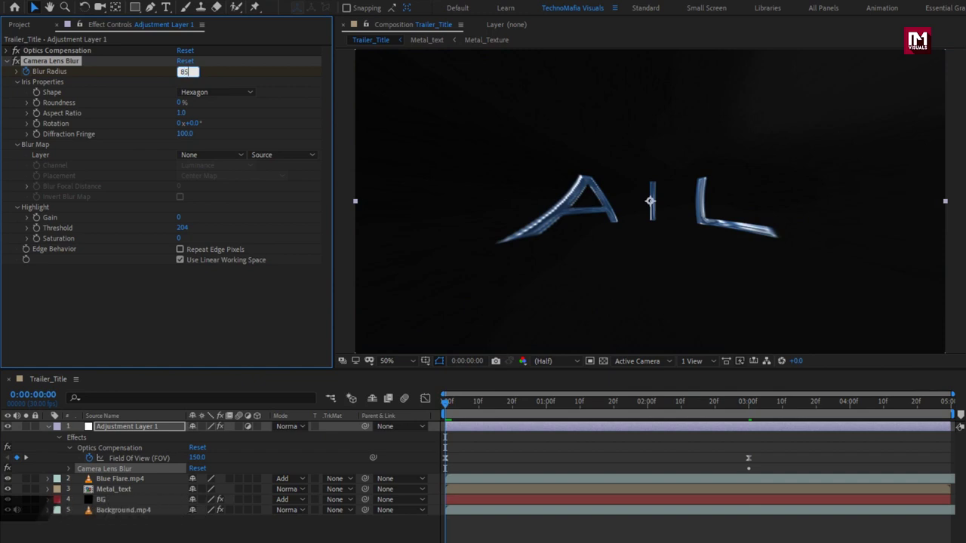
key("Return")
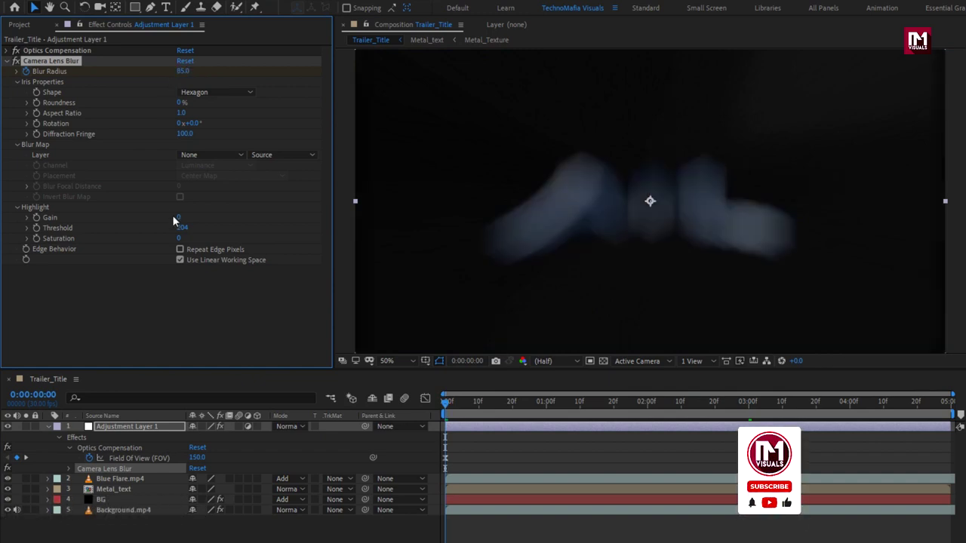
left_click(179, 250)
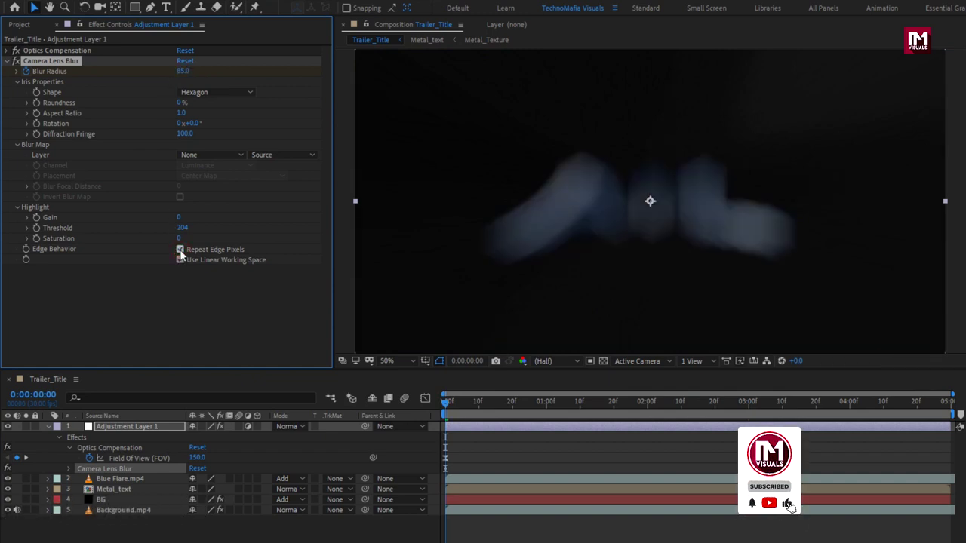
left_click(69, 469)
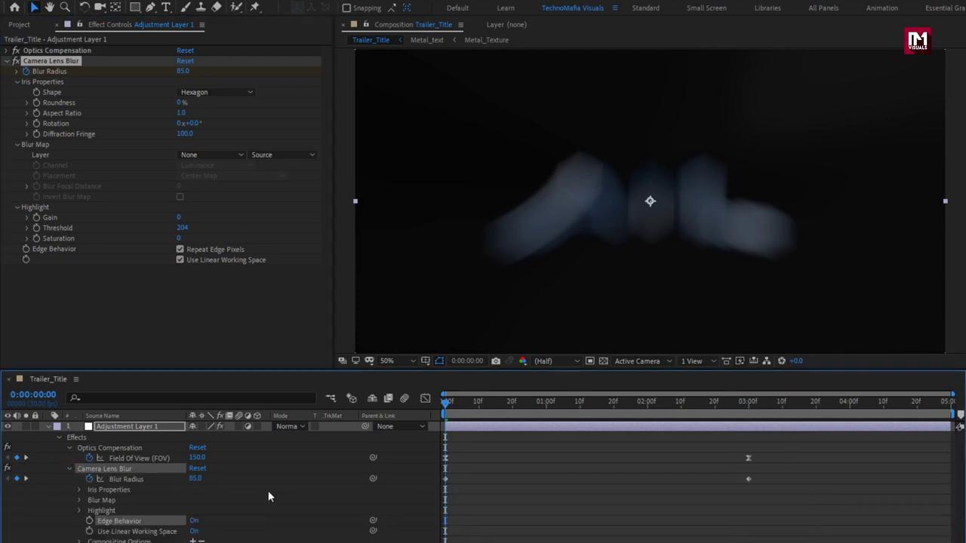
Easy-ease the Blur Radius keyframes and reshape their speed curve so the blur clears quickly.
left_click_drag(761, 475, 445, 481)
right_click(444, 482)
mouse_move(506, 474)
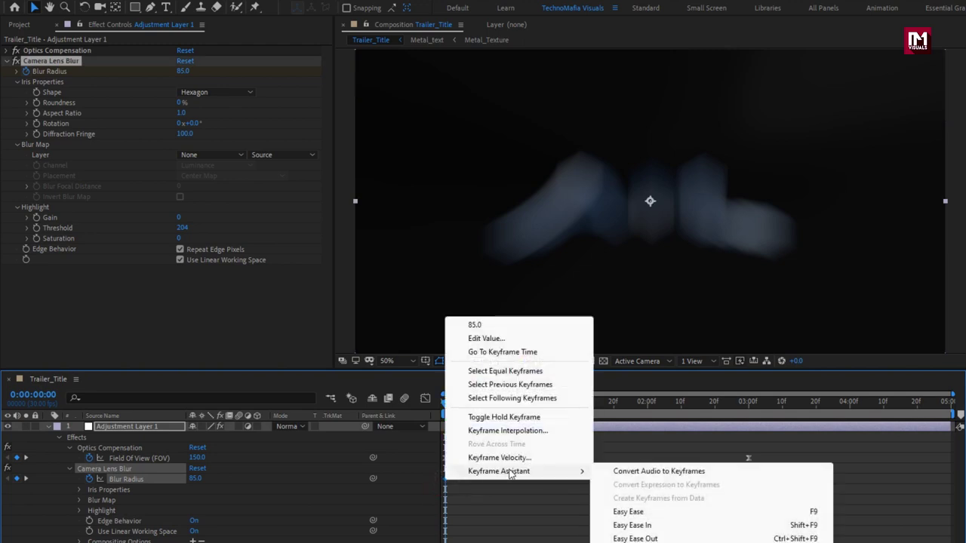
left_click(628, 512)
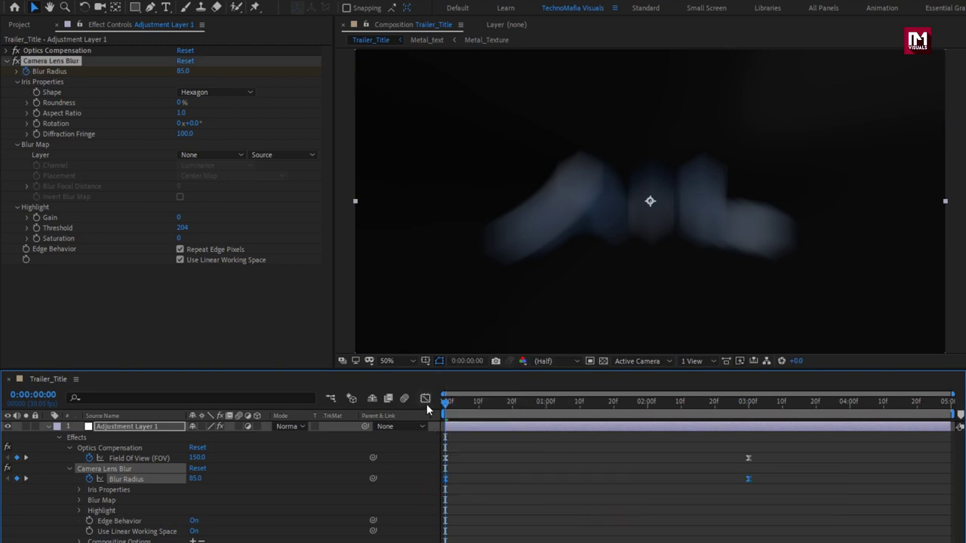
left_click(425, 399)
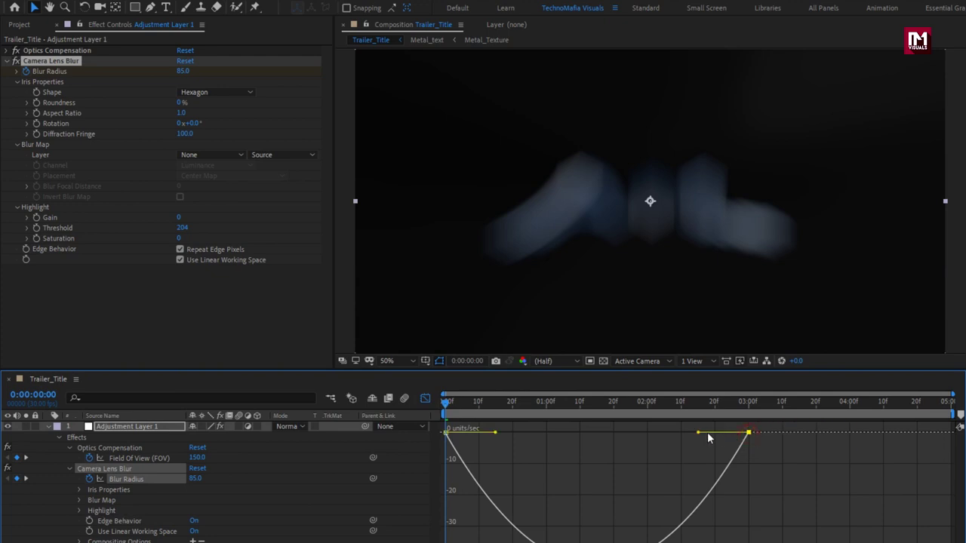
left_click_drag(691, 434, 569, 436)
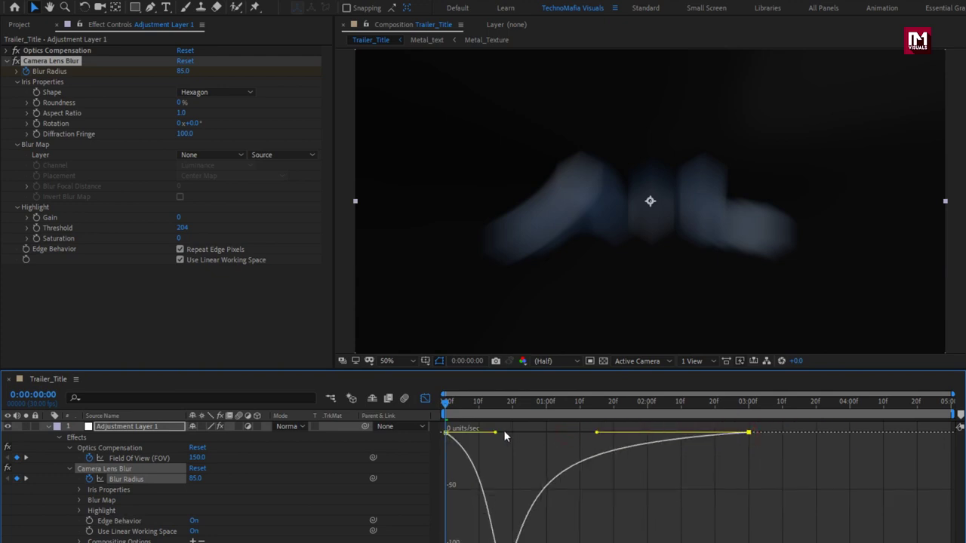
left_click_drag(490, 432, 481, 434)
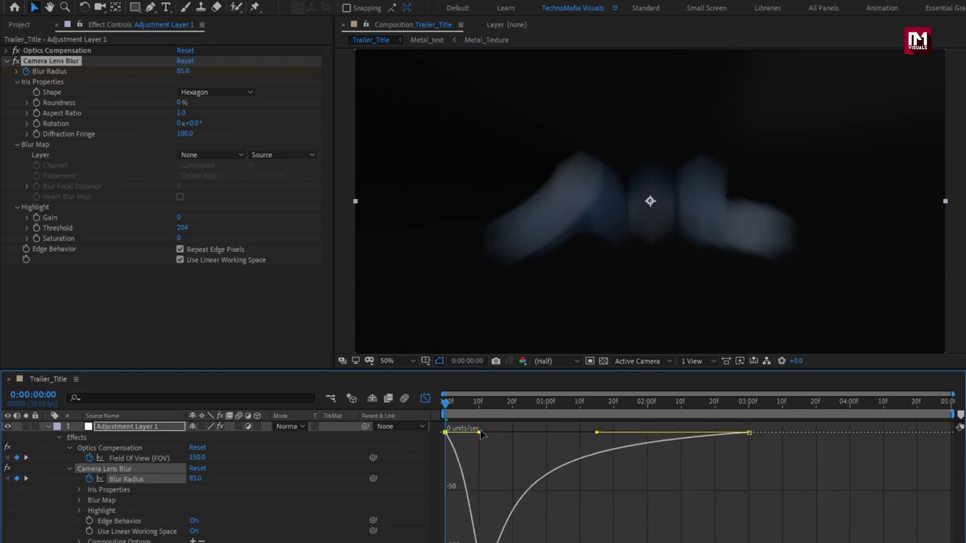
Collapse Optics Compensation and Camera Lens Blur, then select the effect search text.
left_click(426, 400)
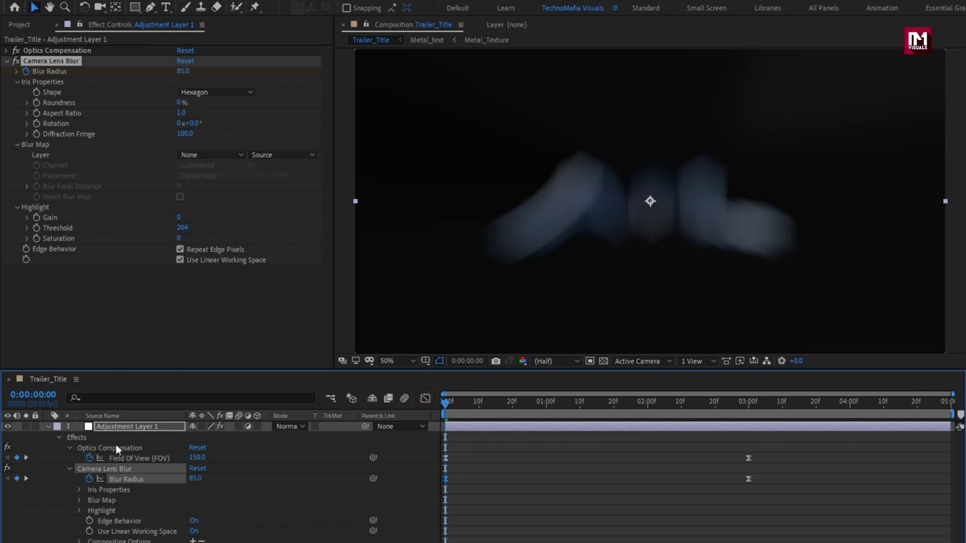
left_click(69, 468)
left_click(69, 450)
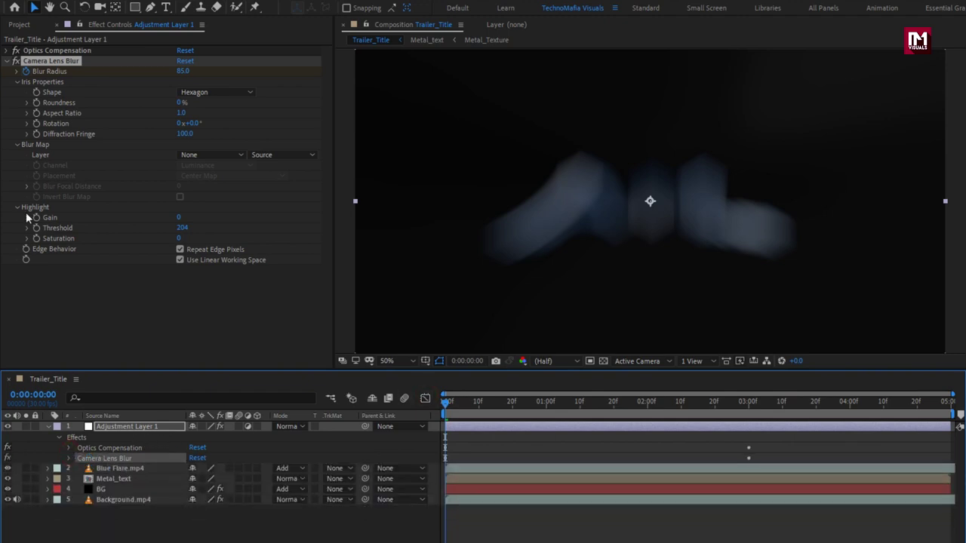
left_click(6, 61)
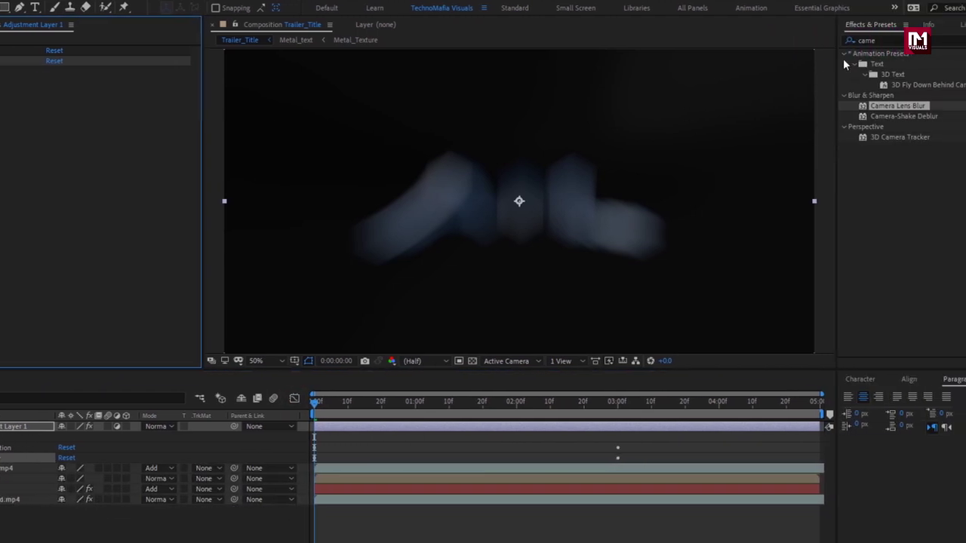
double_click(823, 40)
Apply Exposure via 'expo', keyframed at 4 at frame 10 and 0 at 2 seconds.
type("expo")
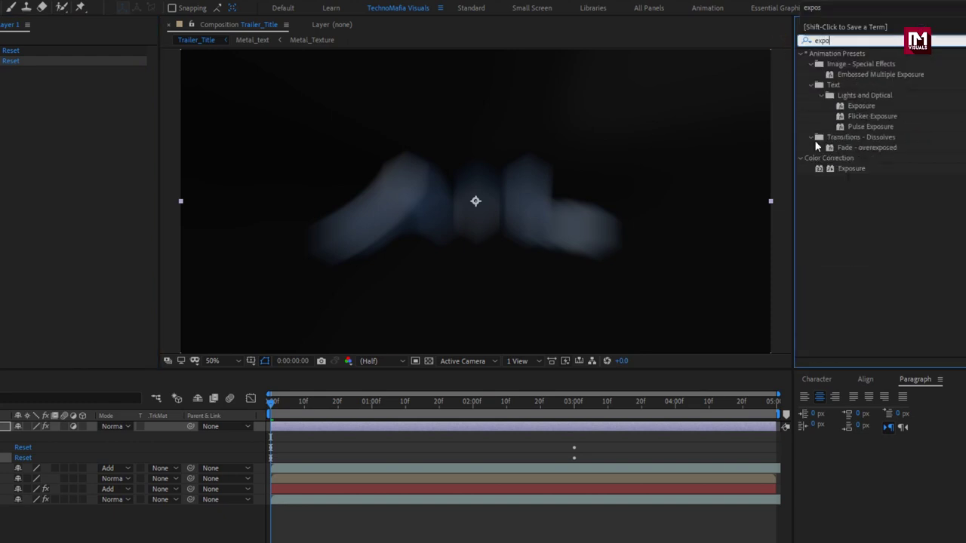
double_click(852, 168)
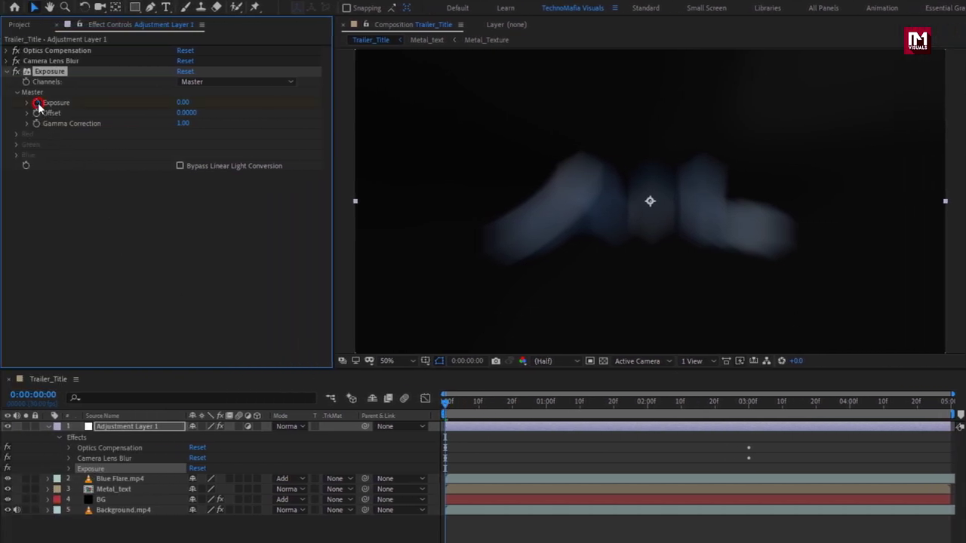
left_click(478, 404)
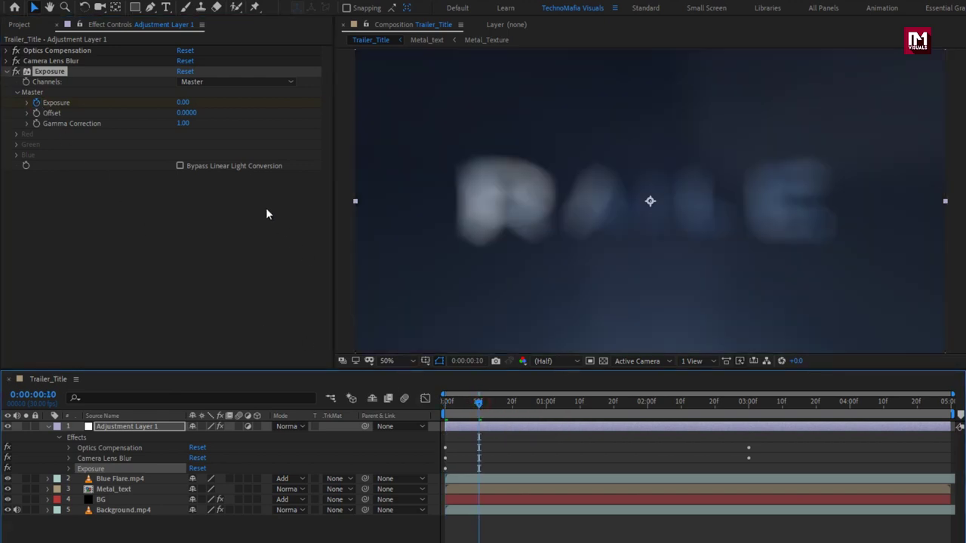
left_click(183, 103)
type("4")
key("Return")
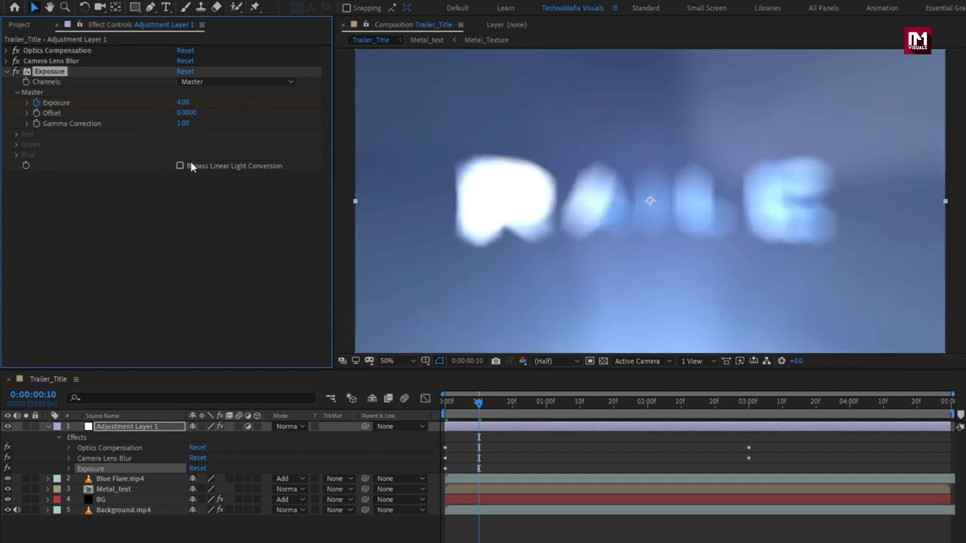
left_click_drag(626, 405, 649, 407)
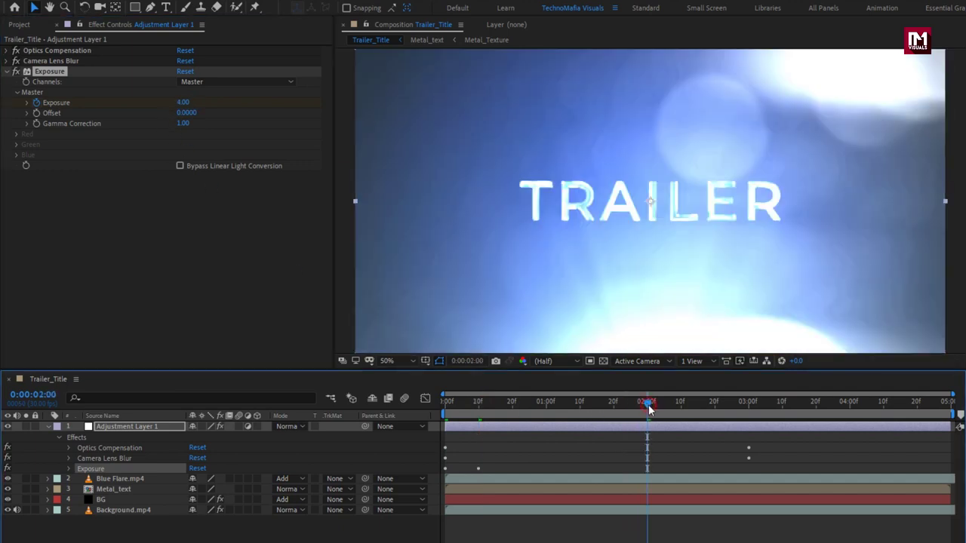
left_click(181, 103)
type("0")
key("Return")
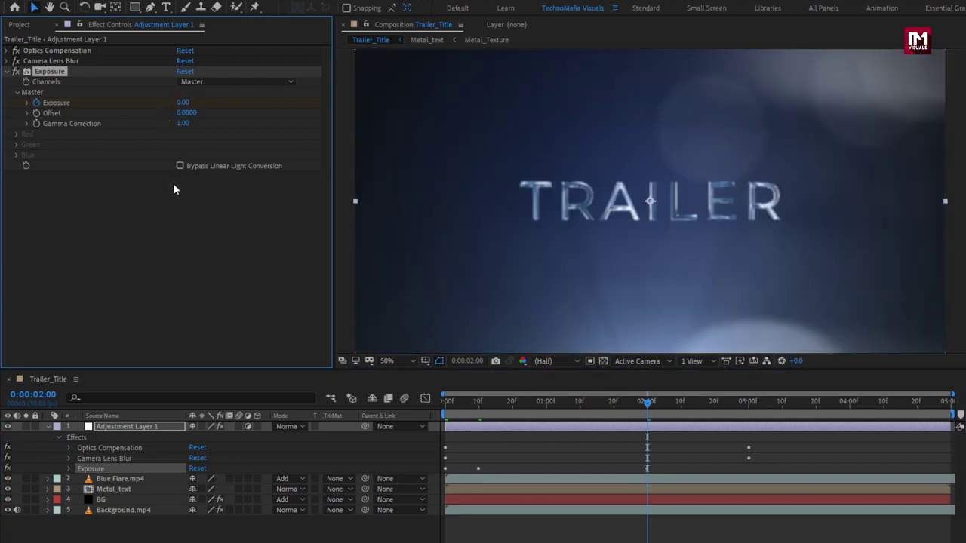
Expand the Exposure properties in the timeline and marquee-select its keyframes.
left_click(69, 469)
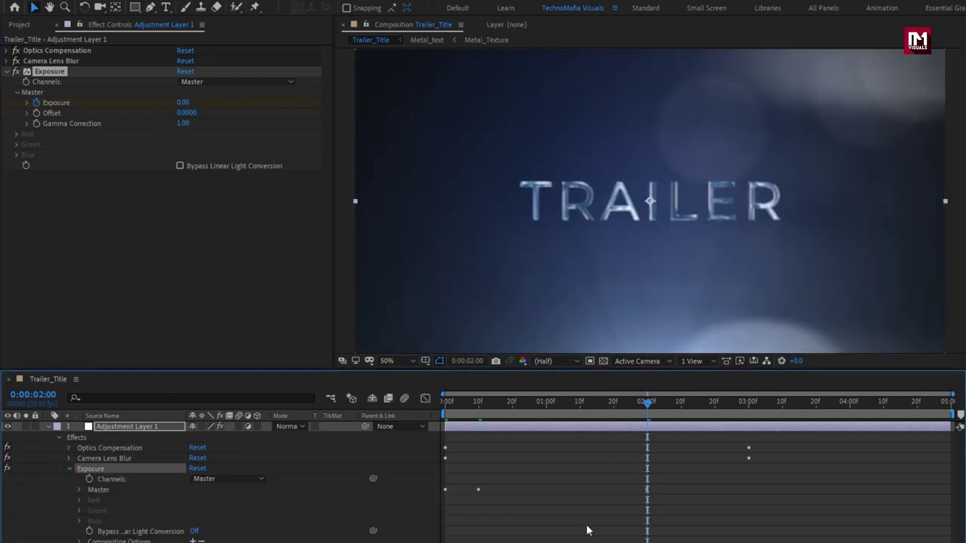
left_click_drag(662, 494, 478, 504)
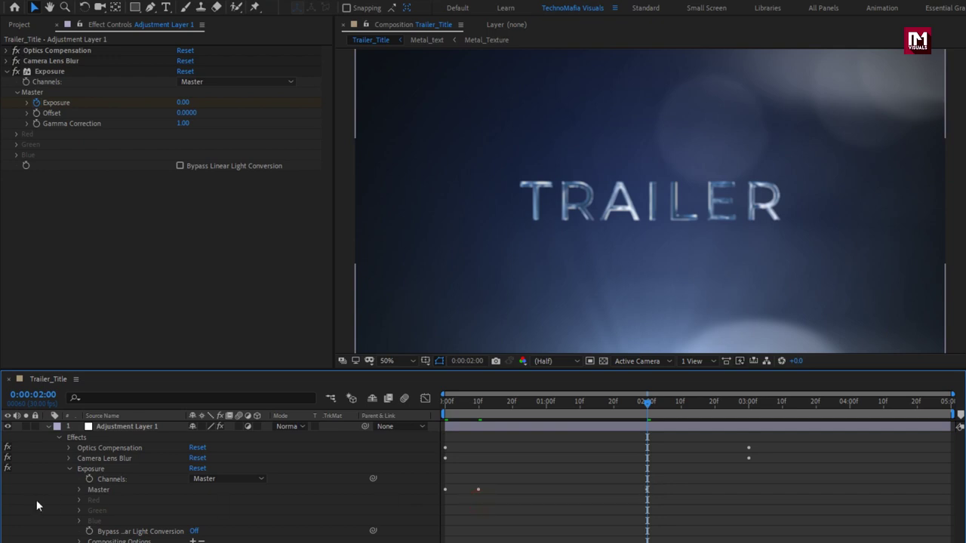
left_click(80, 490)
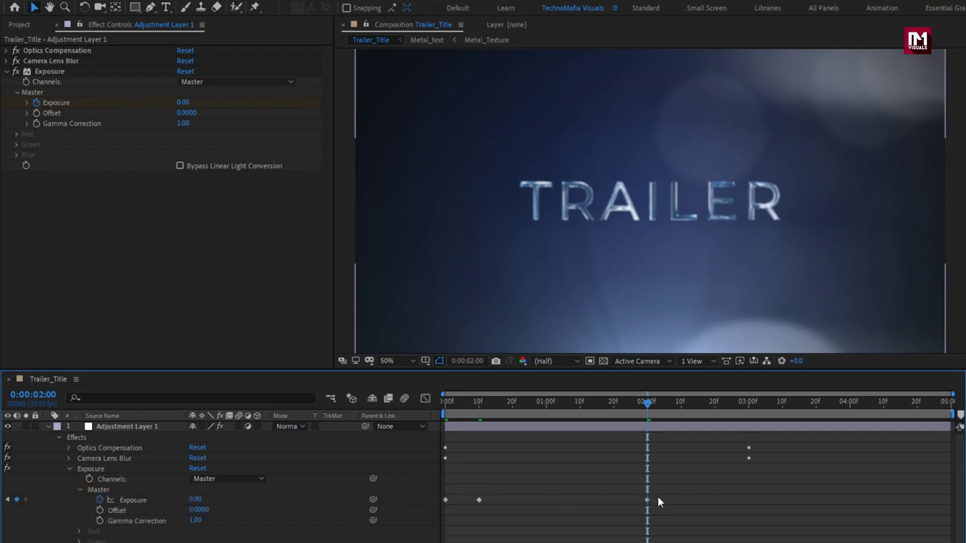
left_click_drag(658, 496, 442, 514)
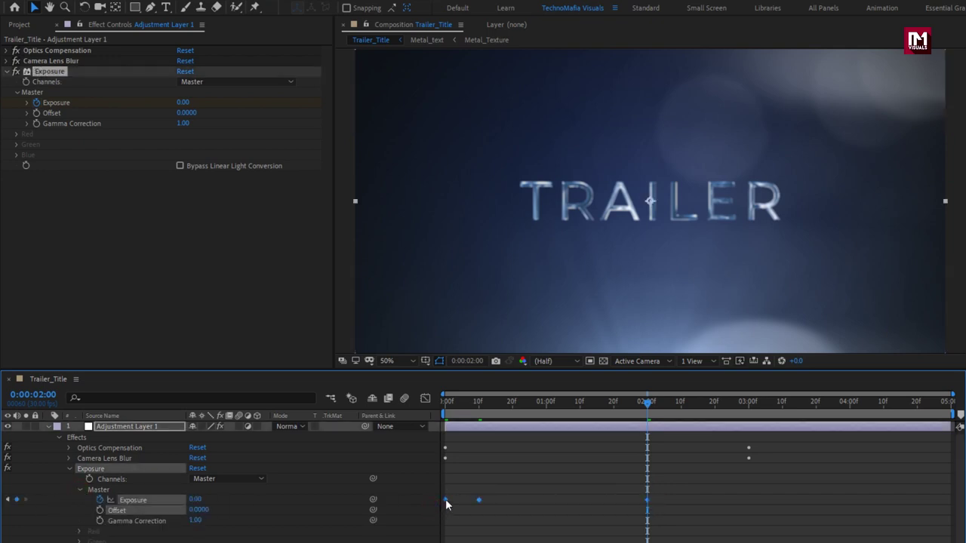
Easy-ease the Exposure keyframes and drag the speed handle left so the flash spikes sharply.
right_click(447, 504)
mouse_move(528, 491)
left_click(637, 534)
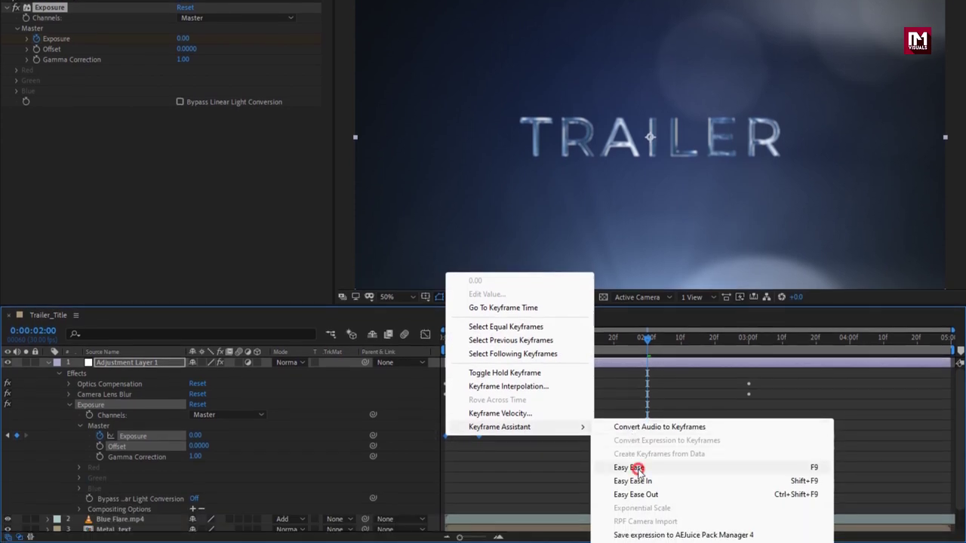
left_click(426, 335)
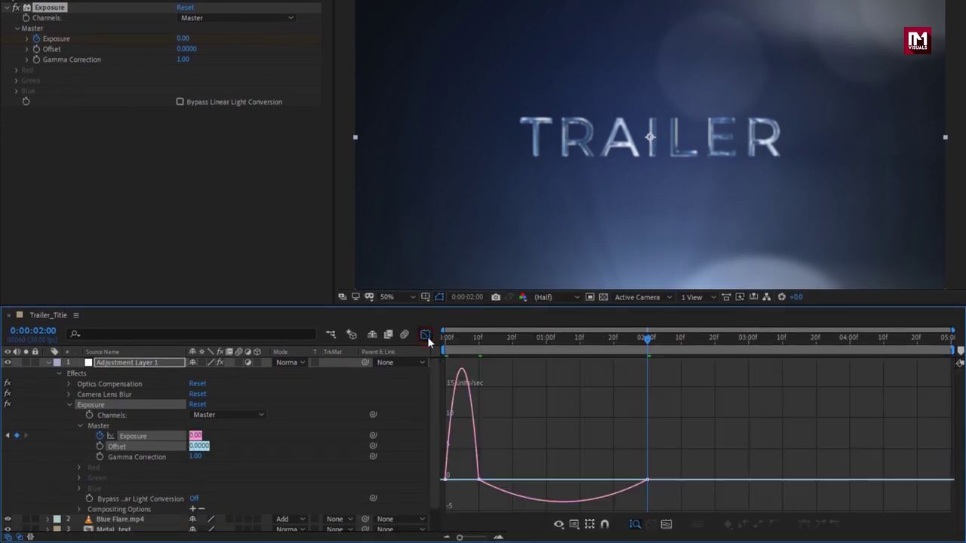
left_click(623, 481)
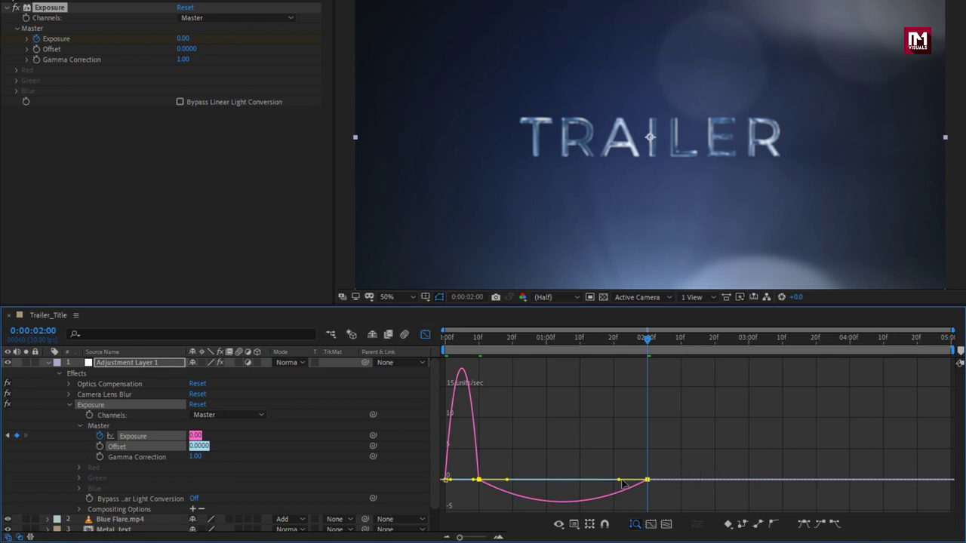
left_click_drag(616, 481, 548, 483)
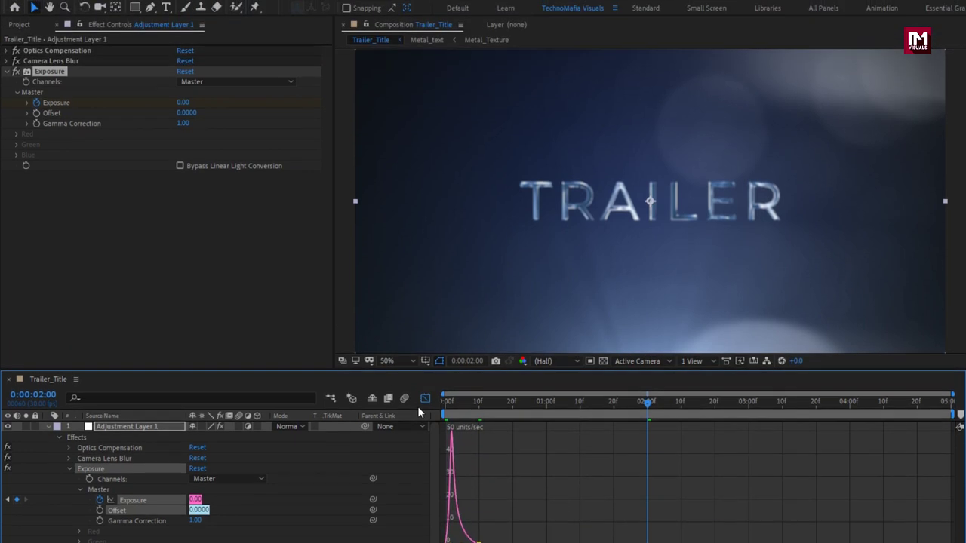
left_click(425, 335)
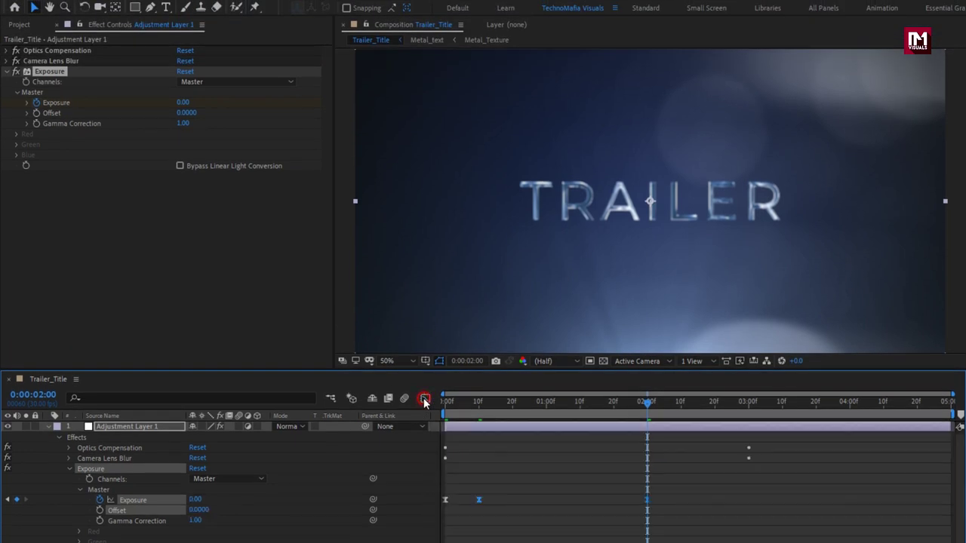
left_click(49, 427)
Add a new adjustment layer and apply Noise with Amount of Noise 3%.
right_click(155, 491)
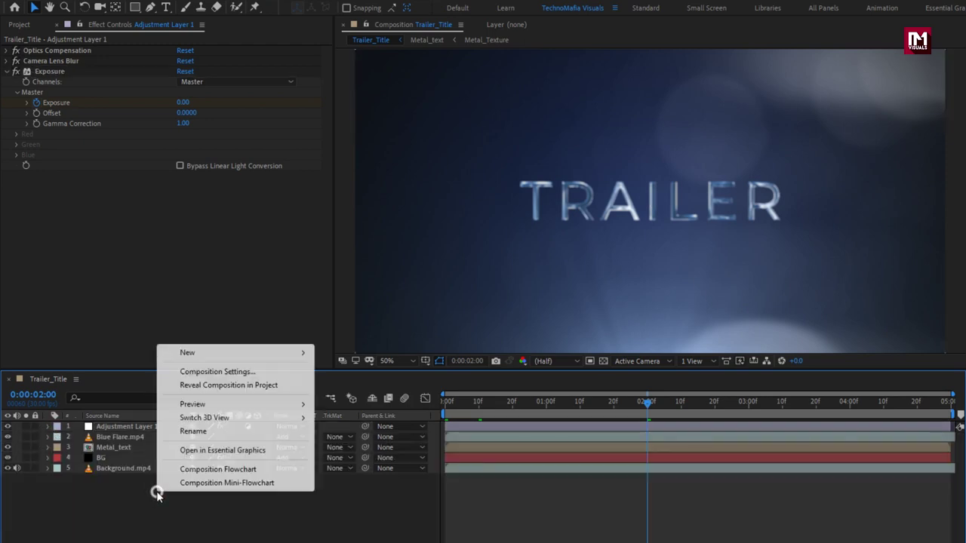
mouse_move(233, 354)
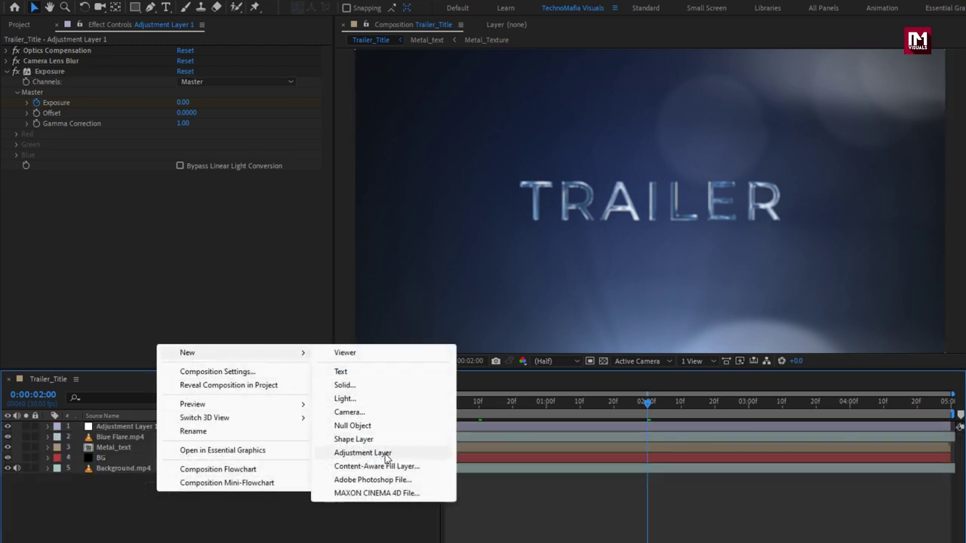
left_click(385, 456)
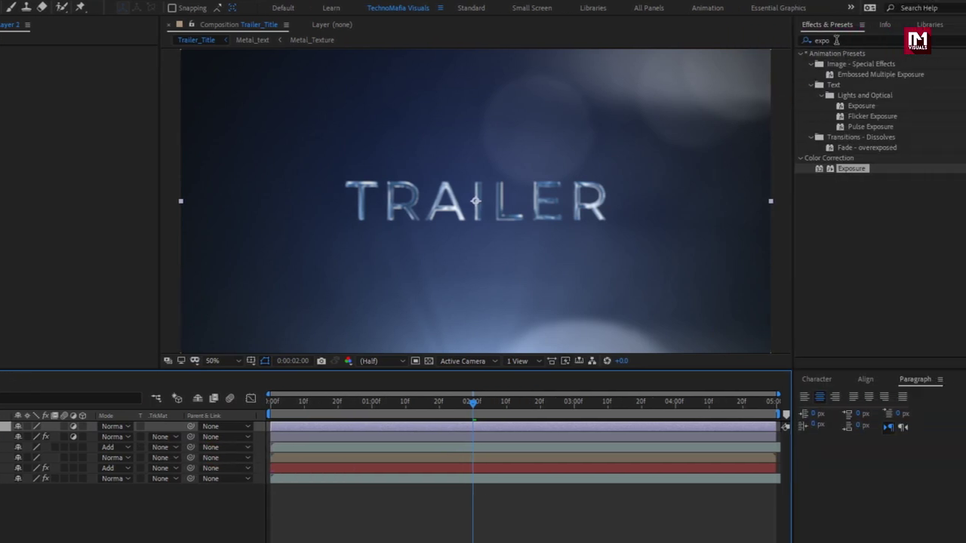
left_click(836, 40)
type("nois")
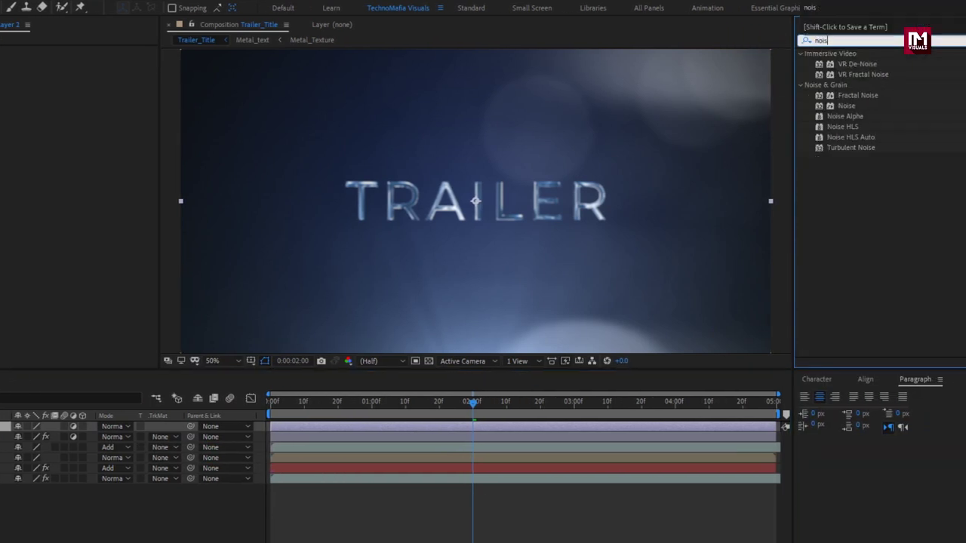
left_click(852, 106)
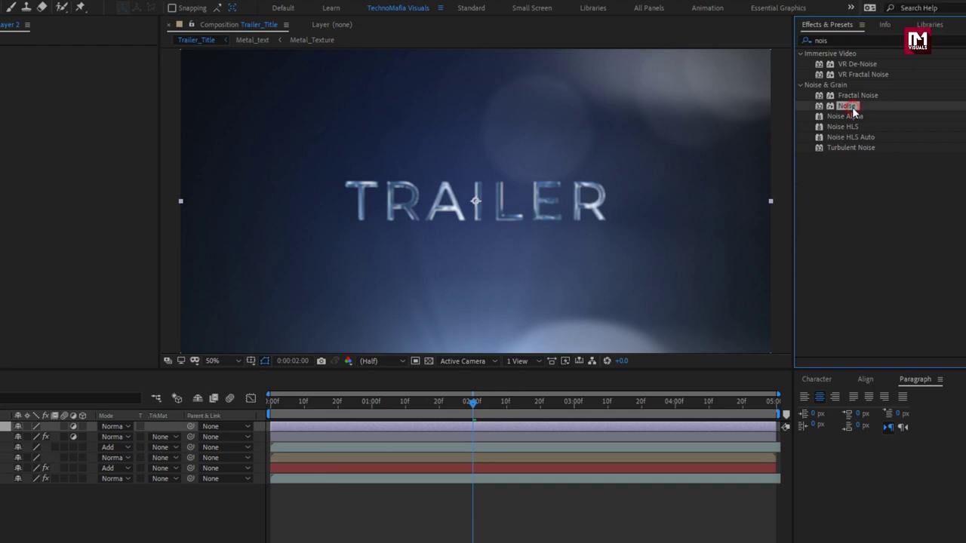
double_click(850, 105)
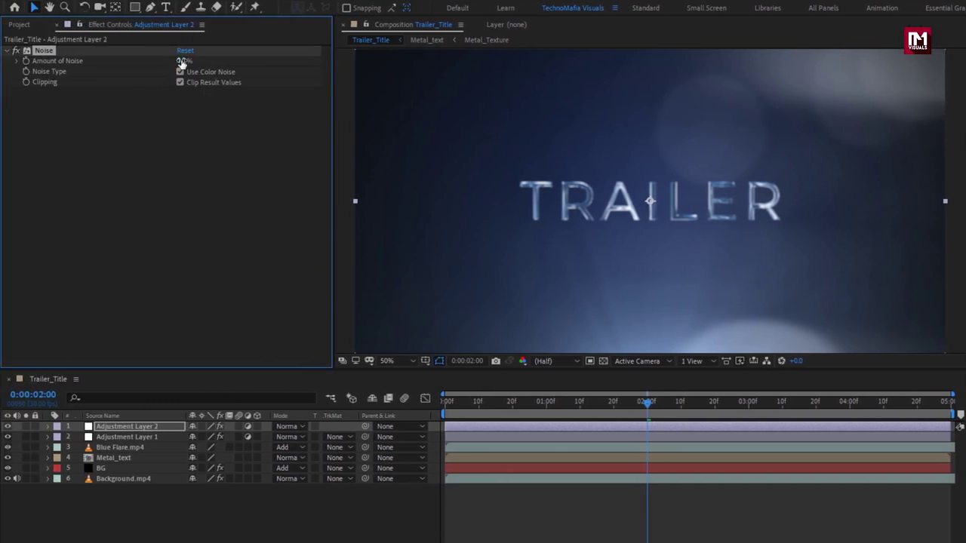
left_click(181, 61)
type("3")
key("Return")
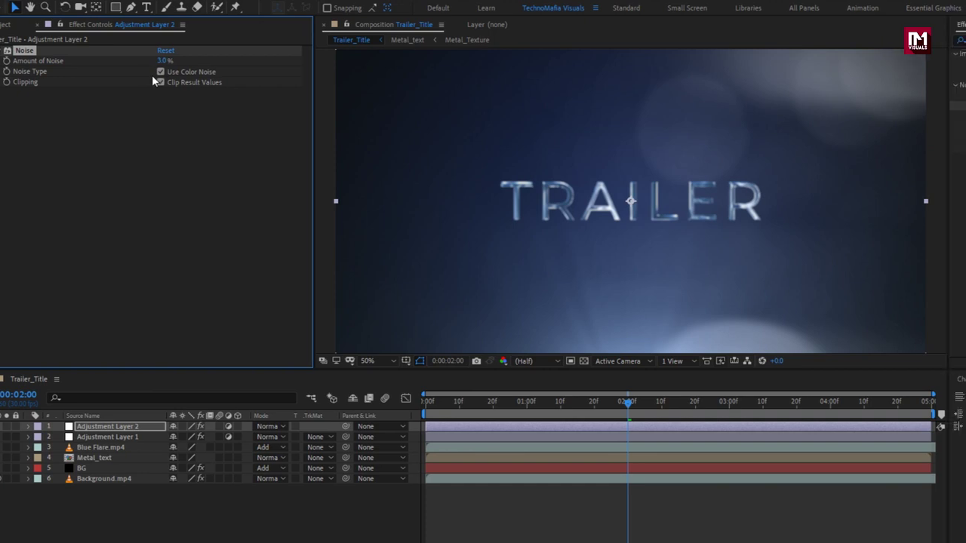
Apply Sharpen to the adjustment layer with Sharpen Amount 20.
left_click(815, 41)
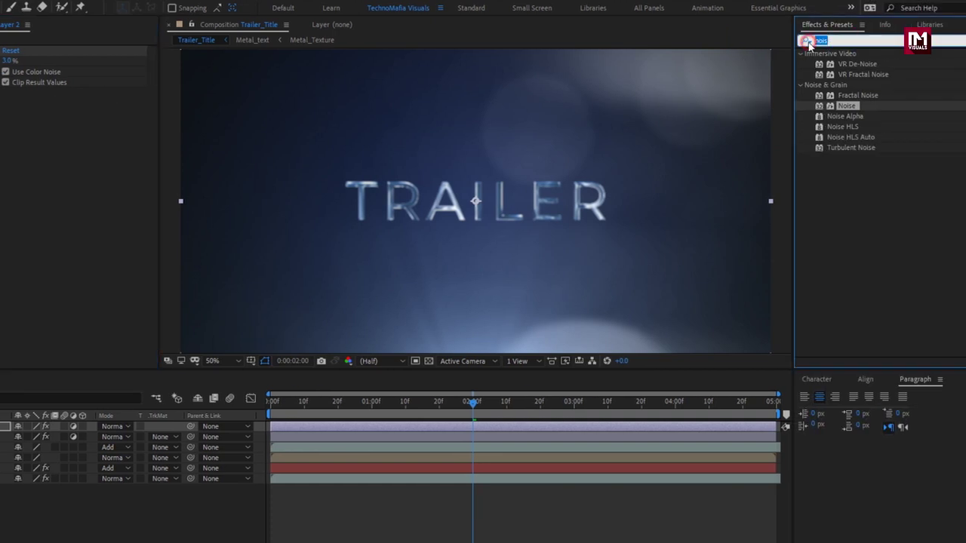
type("shar")
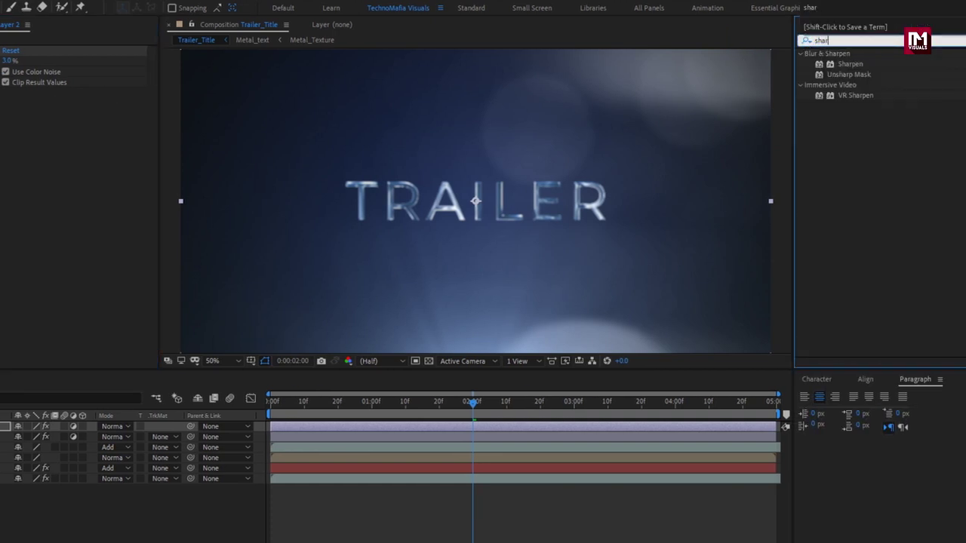
left_click(850, 65)
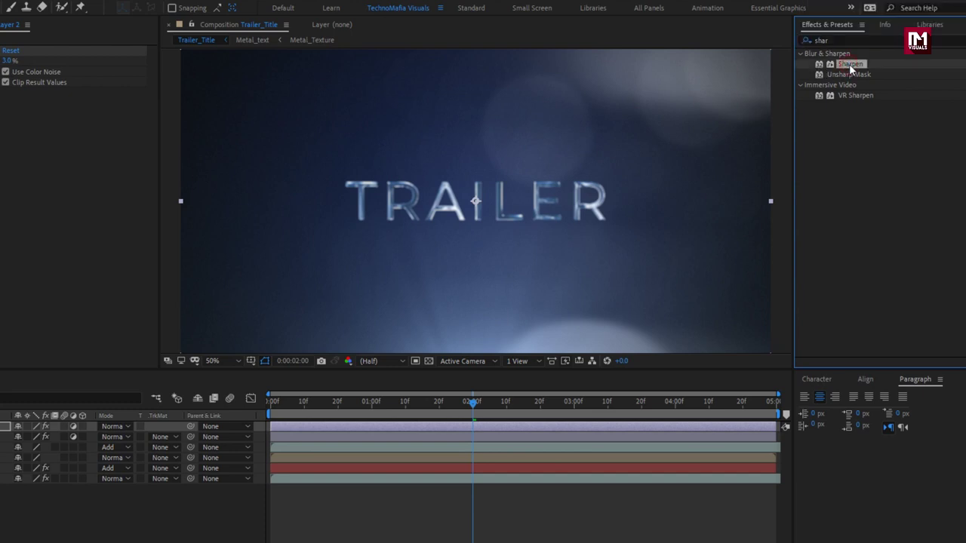
double_click(852, 64)
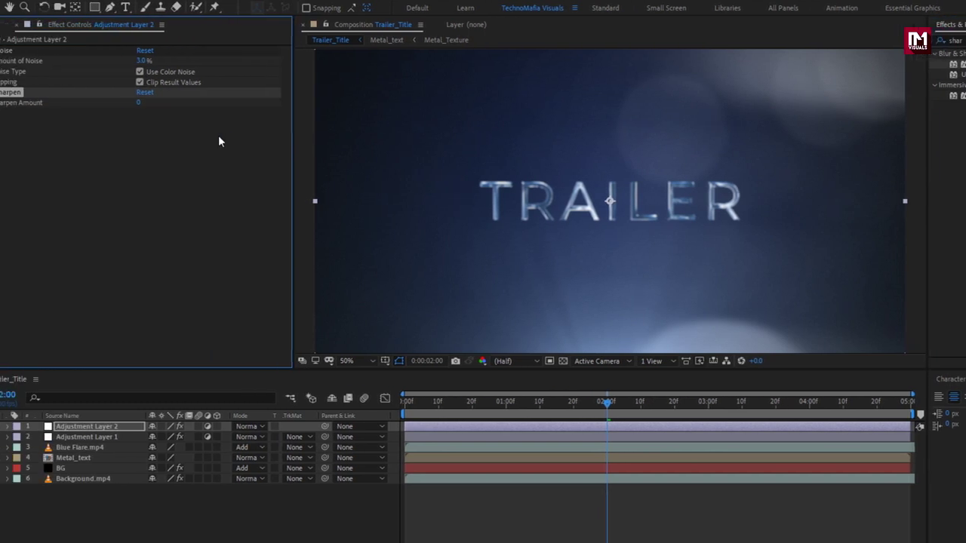
left_click(179, 102)
type("20")
key("Return")
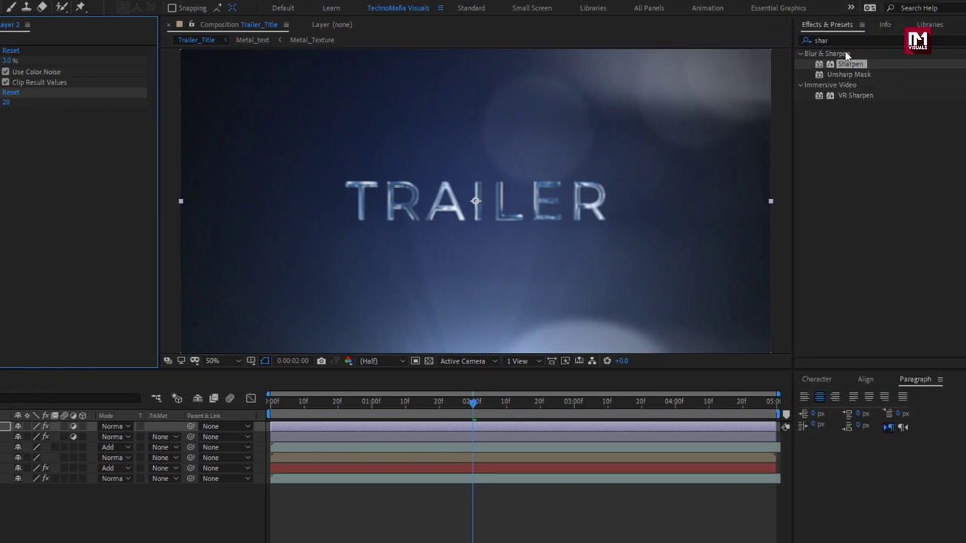
Apply Vibrance with Vibrance 15 and Saturation 10.
left_click(843, 41)
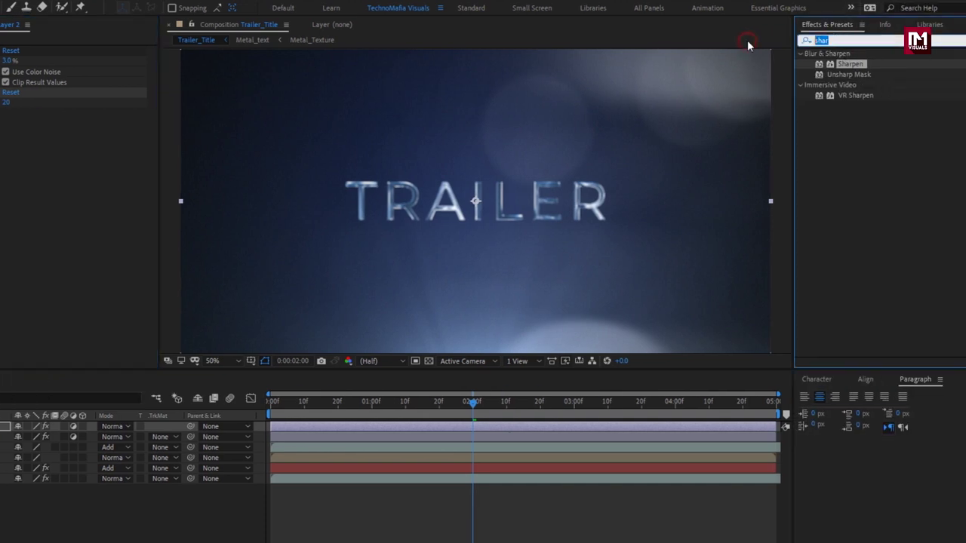
type("vibr")
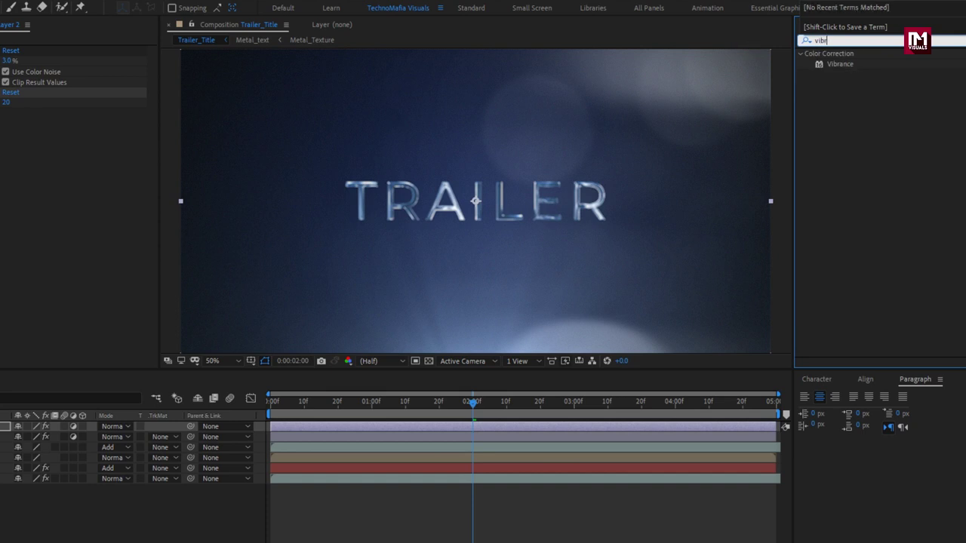
double_click(835, 65)
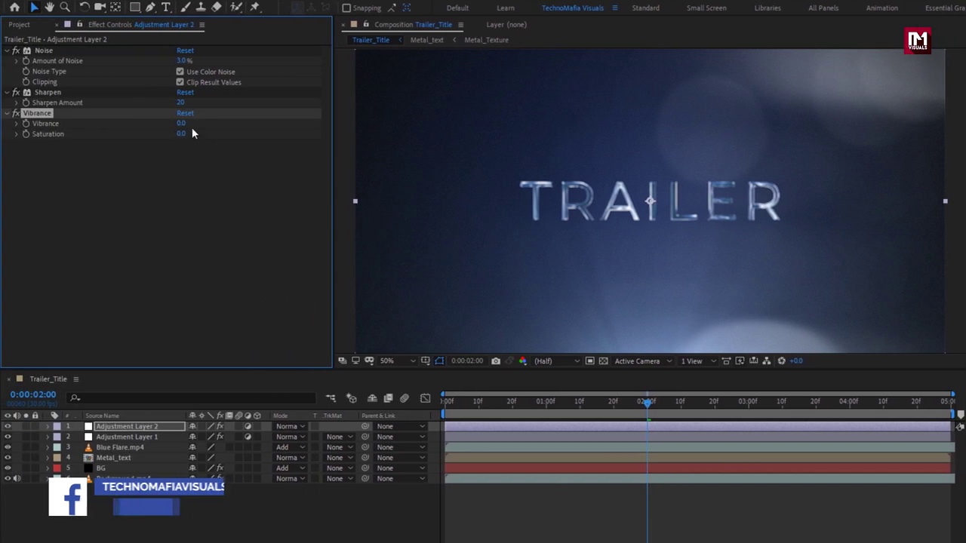
left_click(181, 123)
type("15")
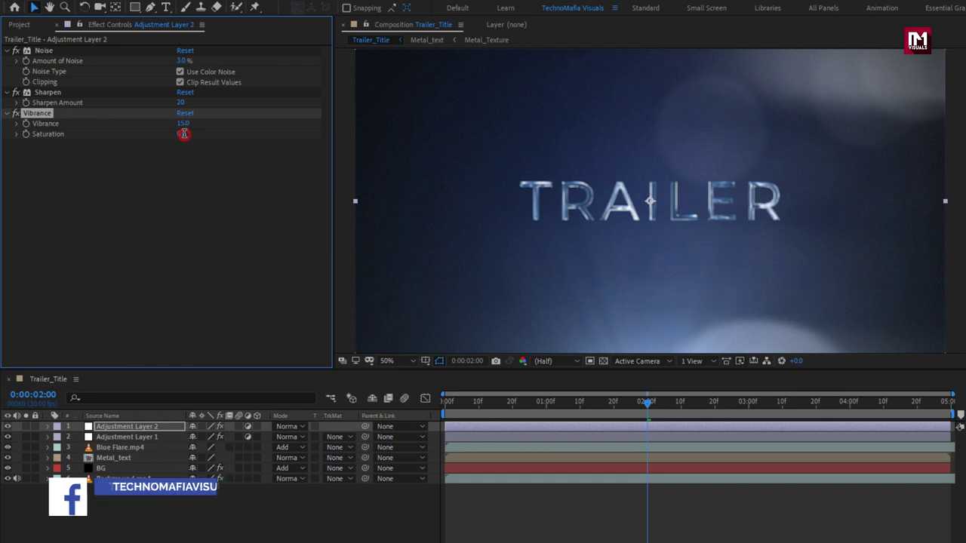
left_click(184, 135)
type("10")
key("Return")
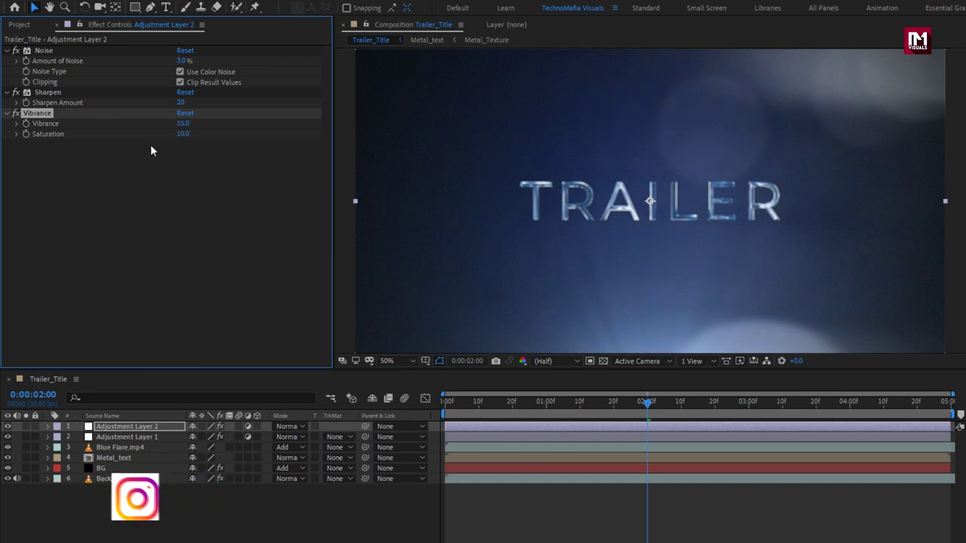
left_click(167, 514)
Create a new black solid layer named 'Frame'.
right_click(167, 515)
mouse_move(265, 367)
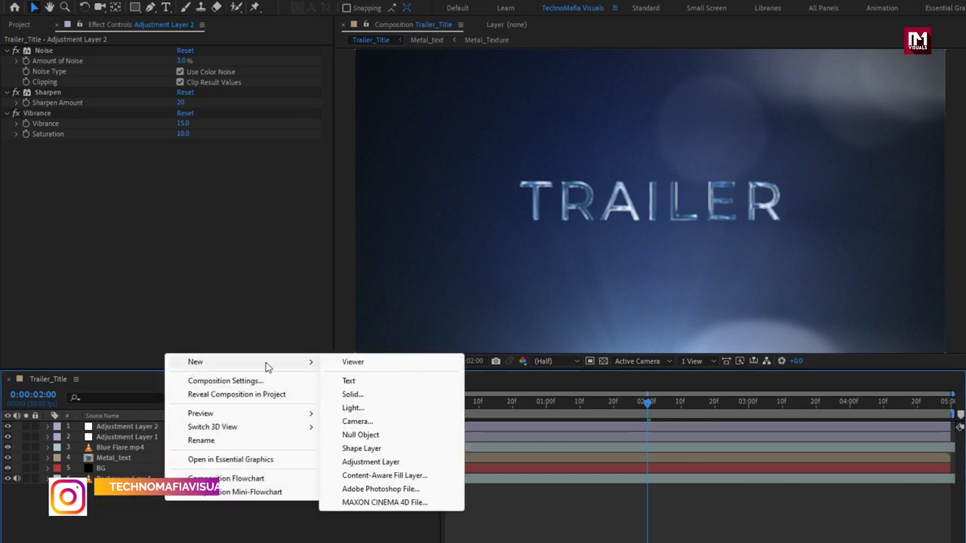
left_click(384, 395)
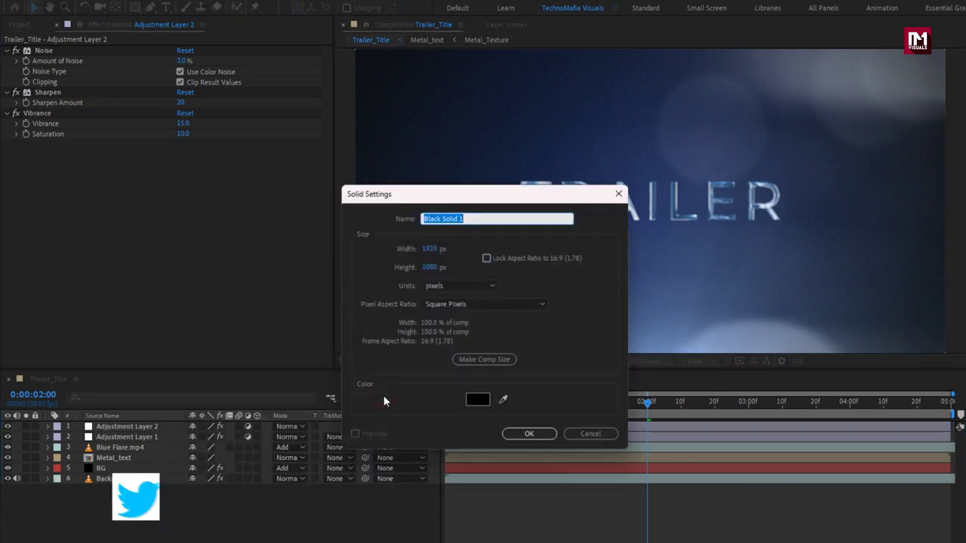
type("Frame")
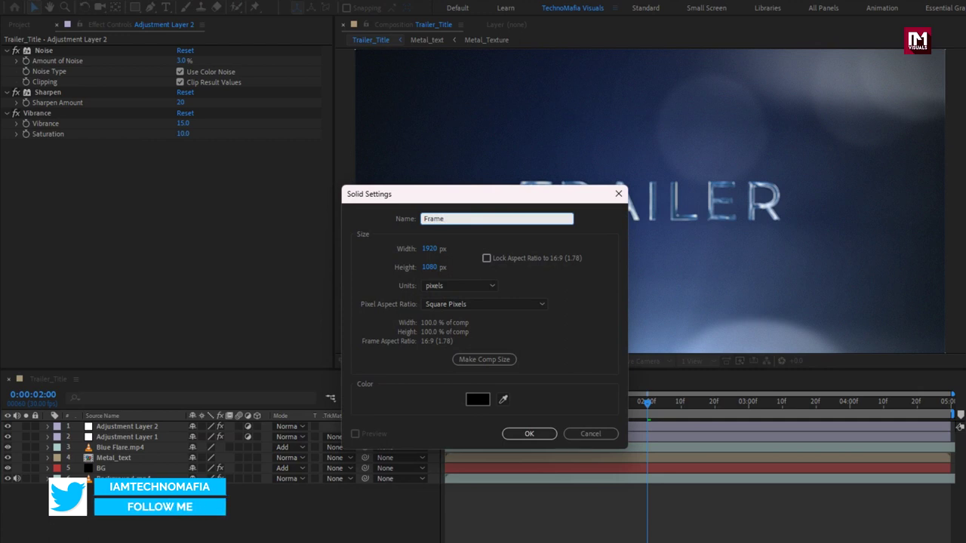
left_click(527, 434)
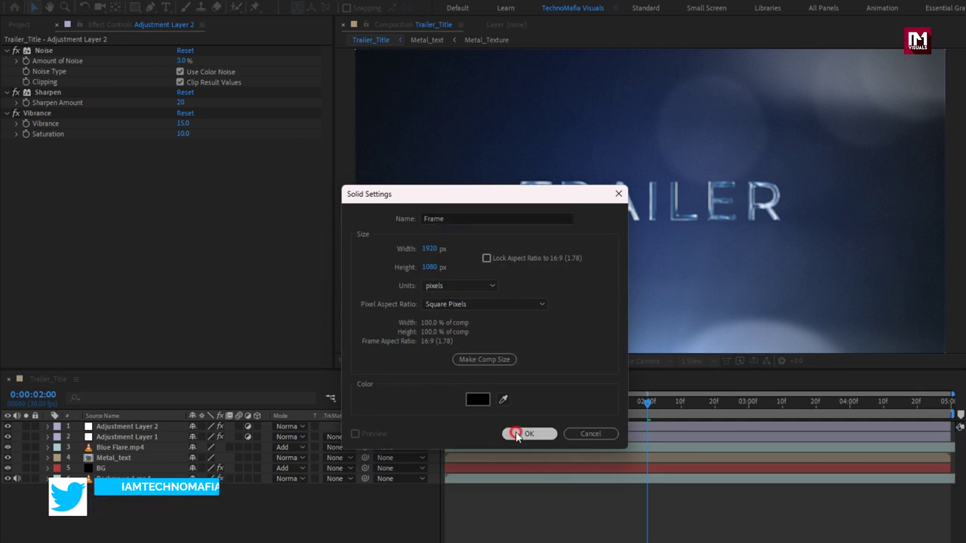
Give Frame an inverted rectangular mask spanning Top 10% to Bottom 90% of source.
double_click(135, 7)
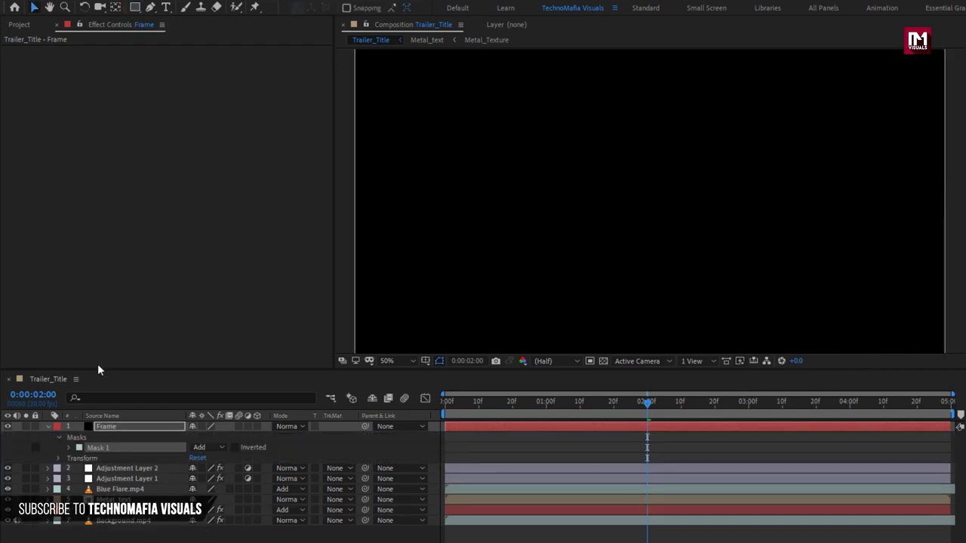
left_click(69, 447)
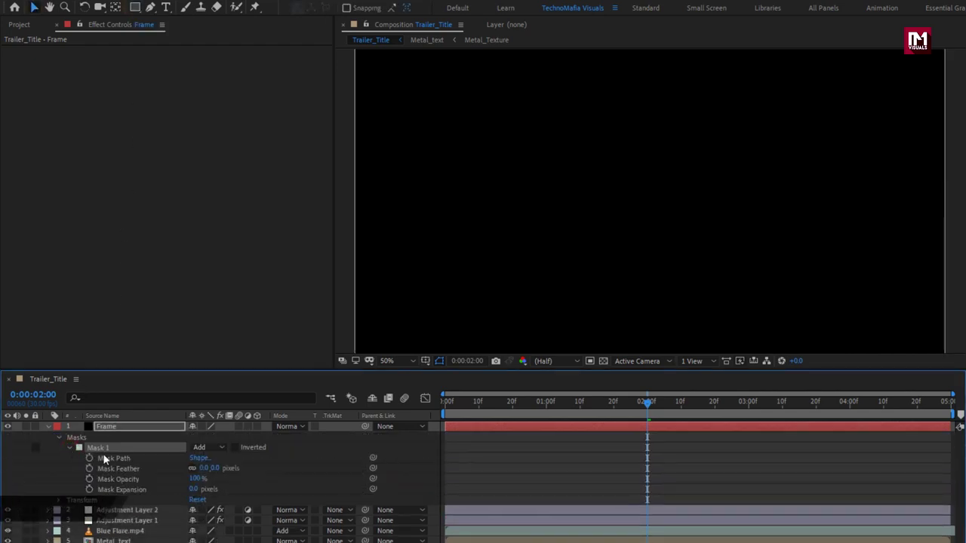
left_click(198, 459)
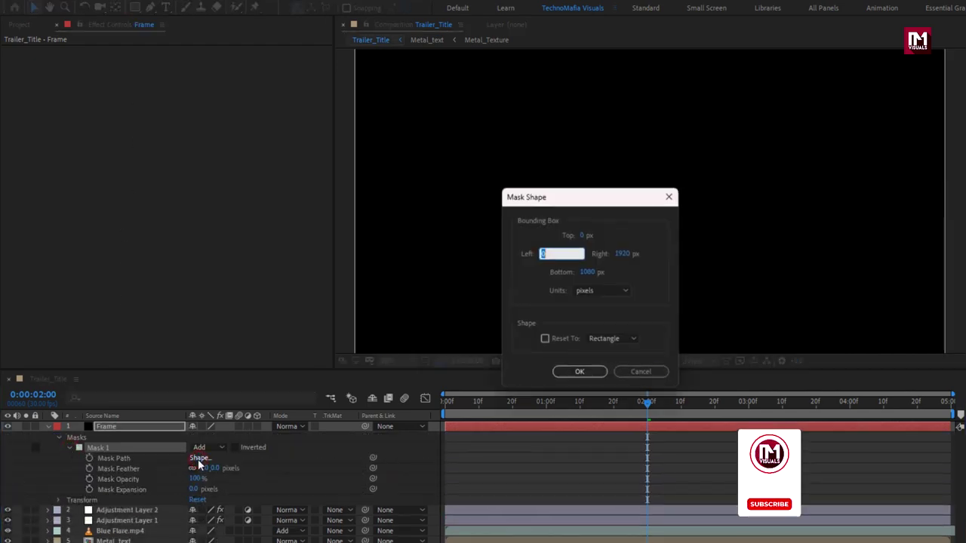
left_click(599, 291)
left_click(597, 341)
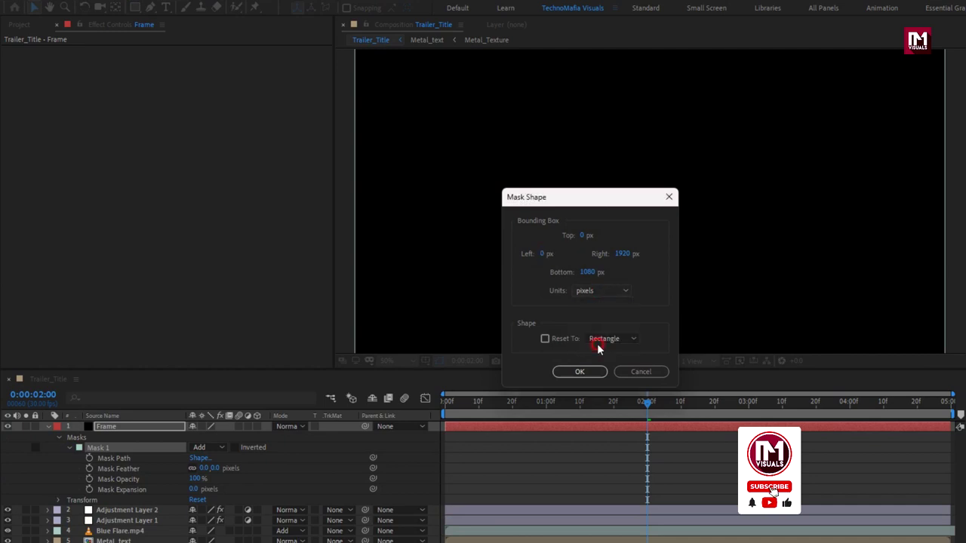
left_click(582, 236)
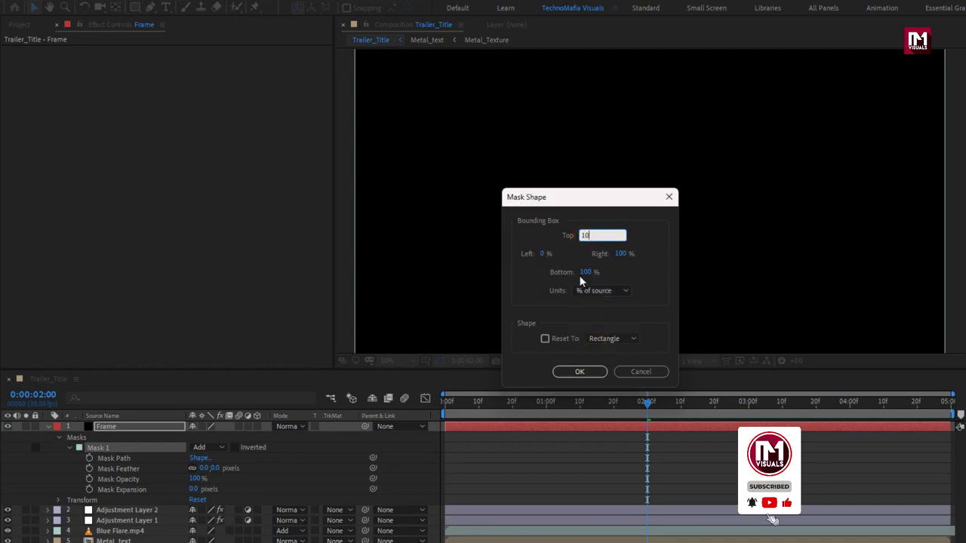
left_click(586, 272)
type("90")
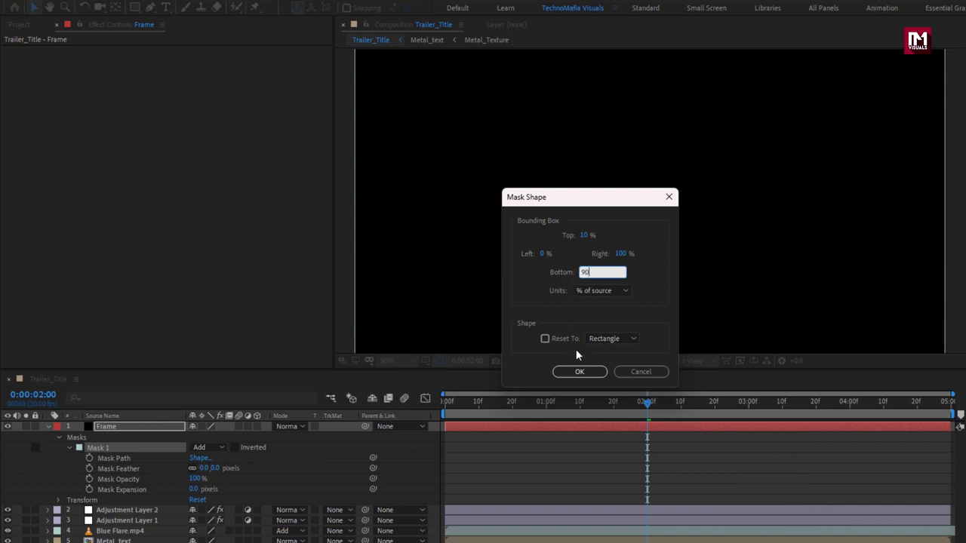
left_click(578, 371)
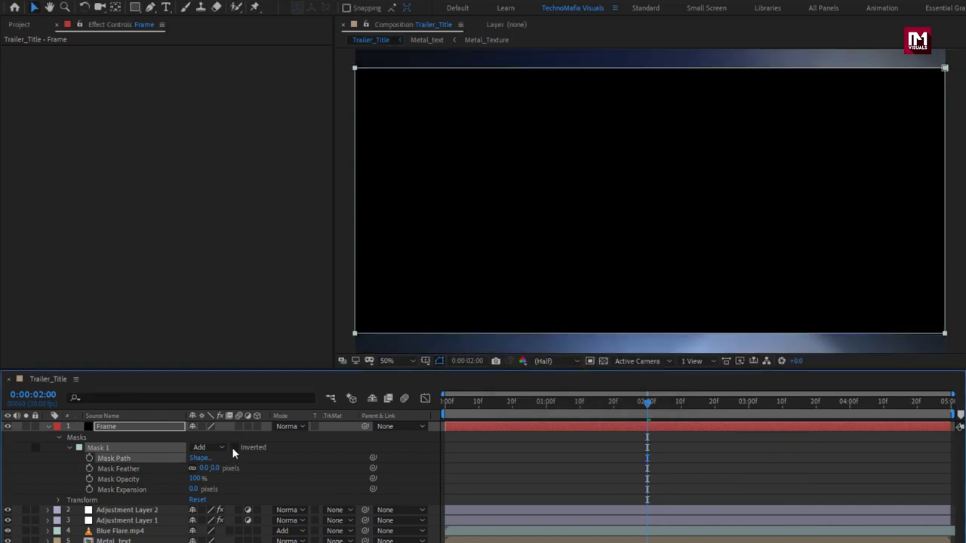
left_click(235, 448)
left_click(46, 426)
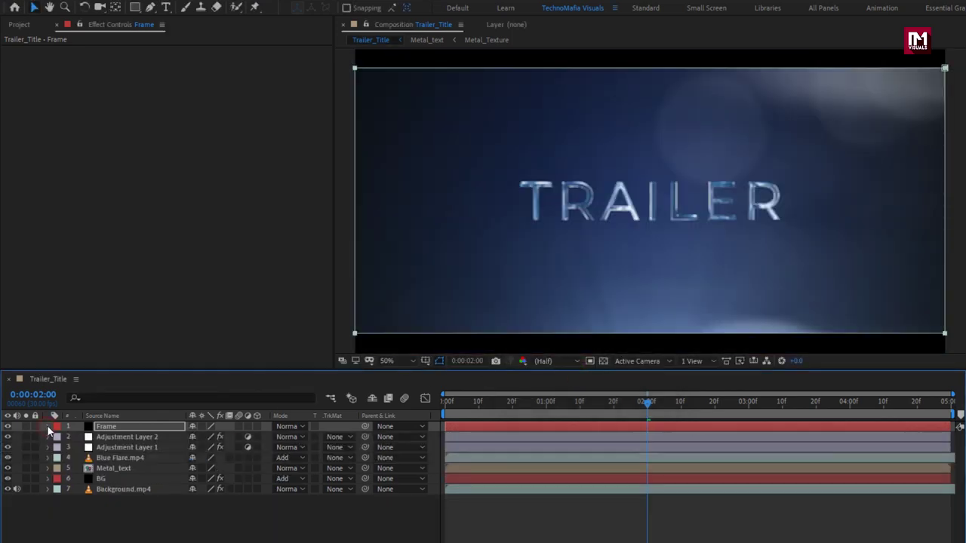
Keyframe Metal_text Opacity at 0% at the start and 100% at 2 seconds.
left_click(442, 408)
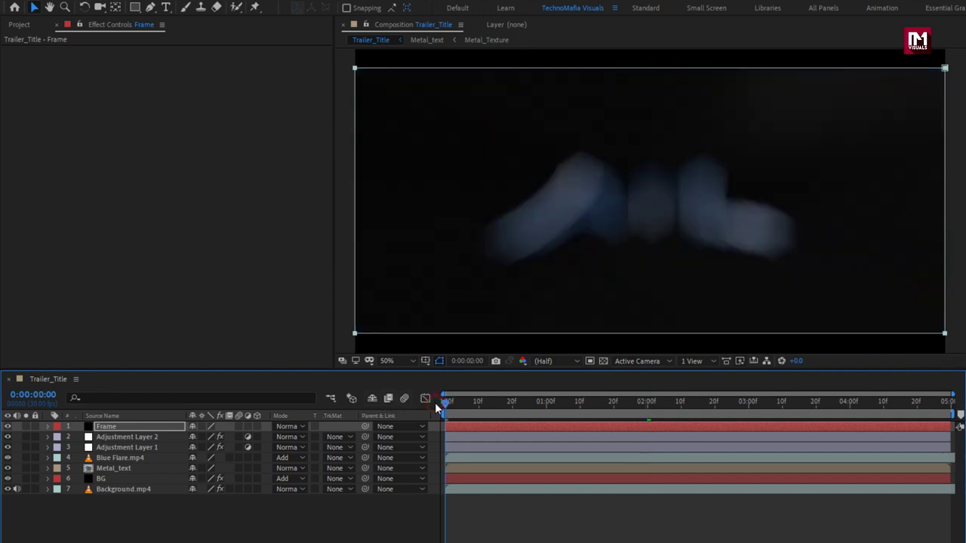
left_click(106, 468)
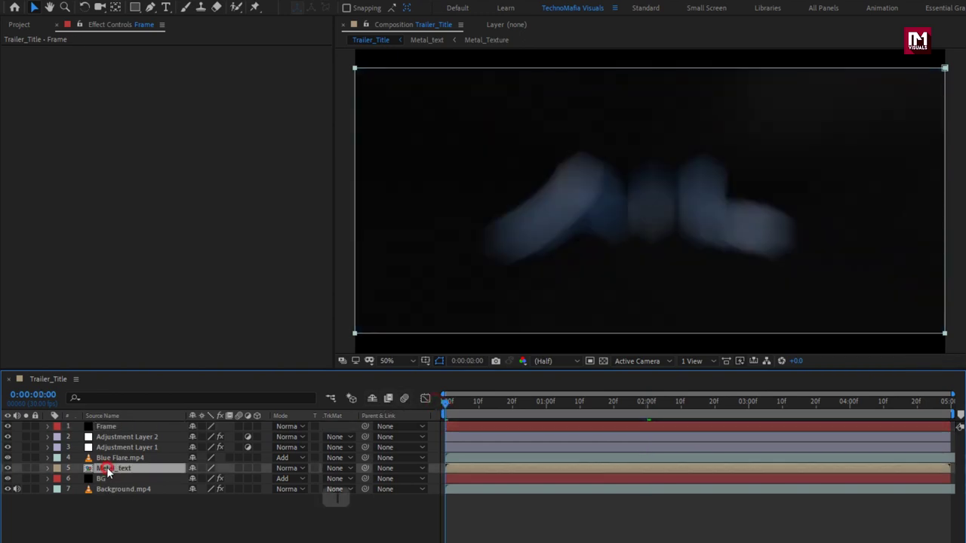
key("t")
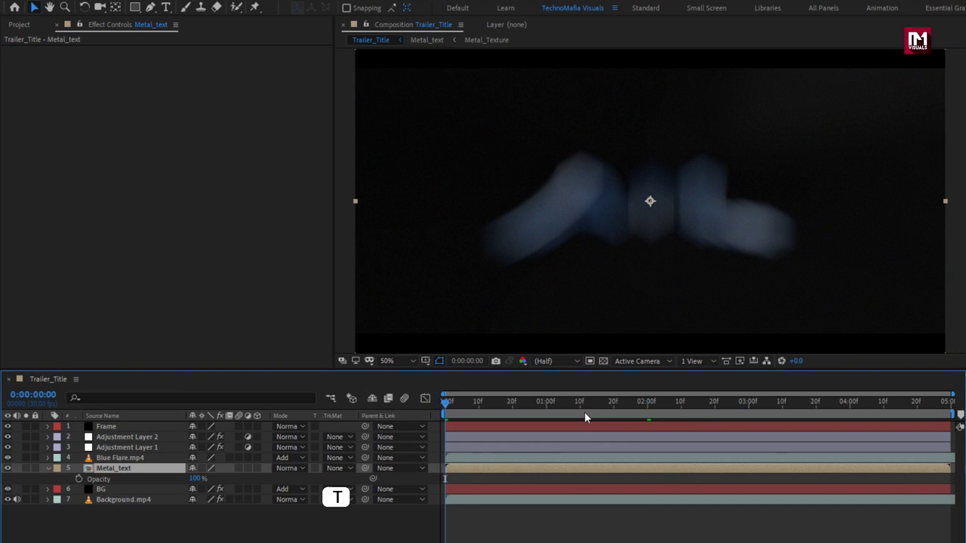
left_click_drag(593, 408, 647, 405)
left_click(78, 479)
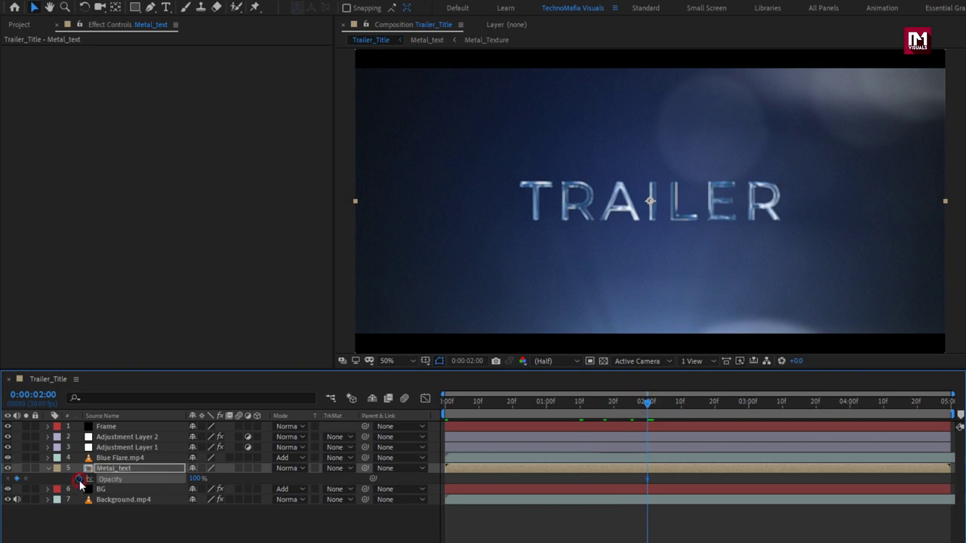
left_click_drag(449, 410, 431, 400)
left_click_drag(191, 479, 54, 479)
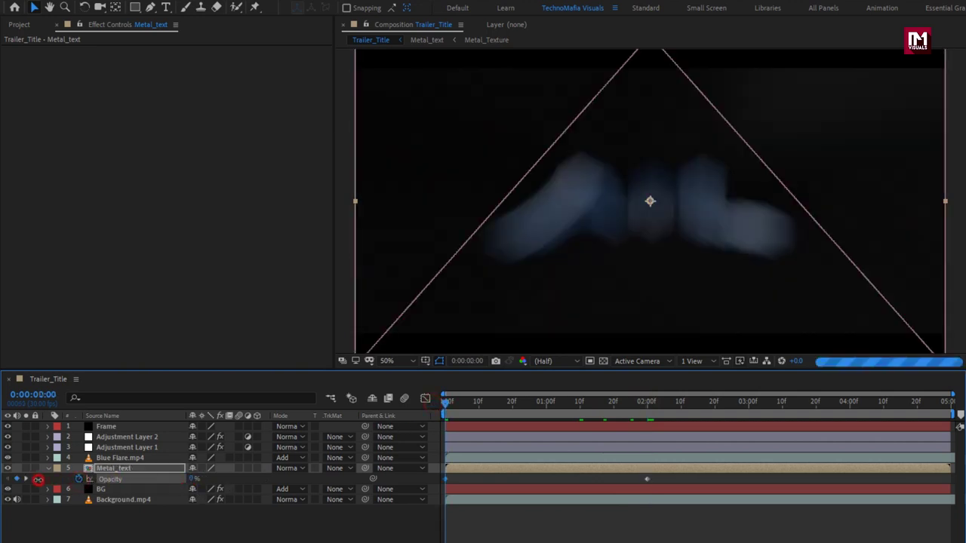
Easy-ease both Opacity keyframes and pull the influence handle so the fade rises quickly.
left_click_drag(657, 477, 442, 490)
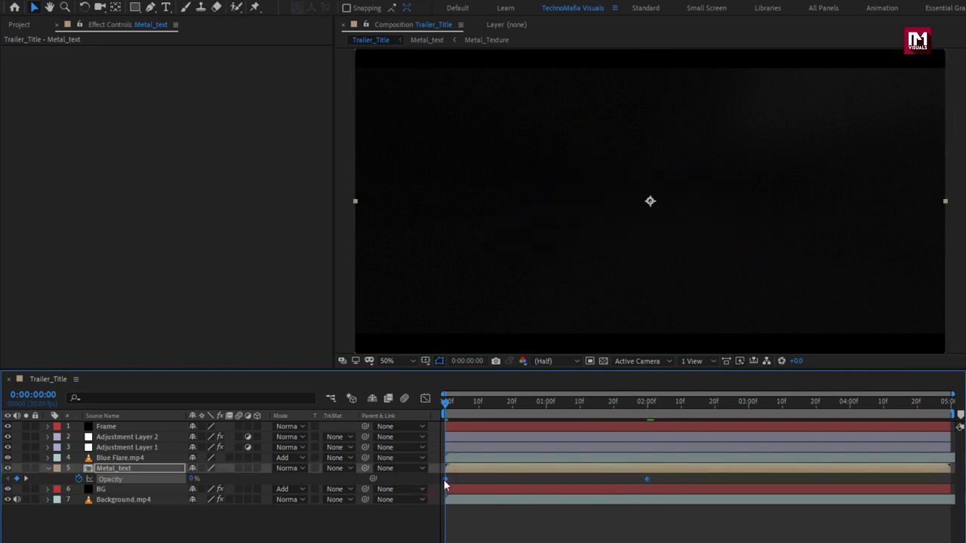
right_click(444, 479)
mouse_move(540, 476)
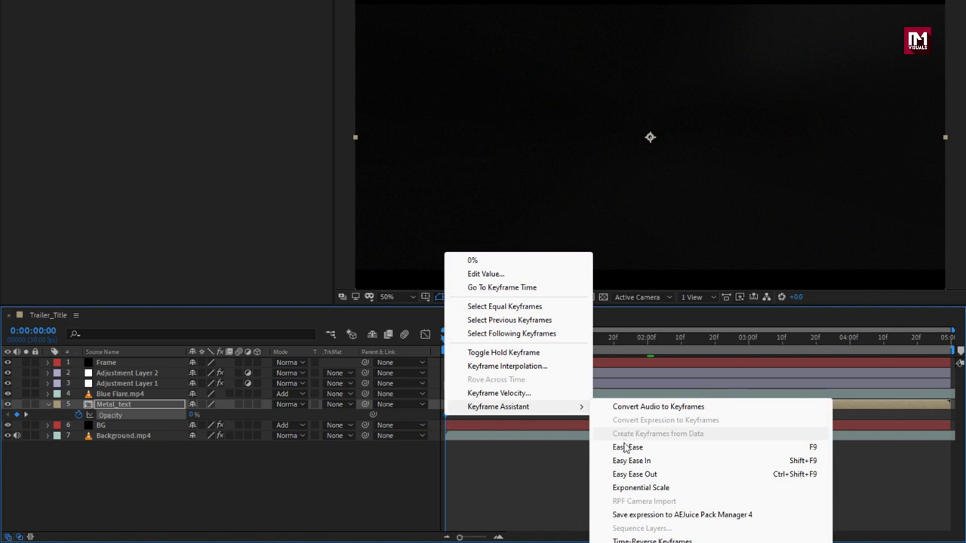
left_click(624, 448)
left_click(425, 334)
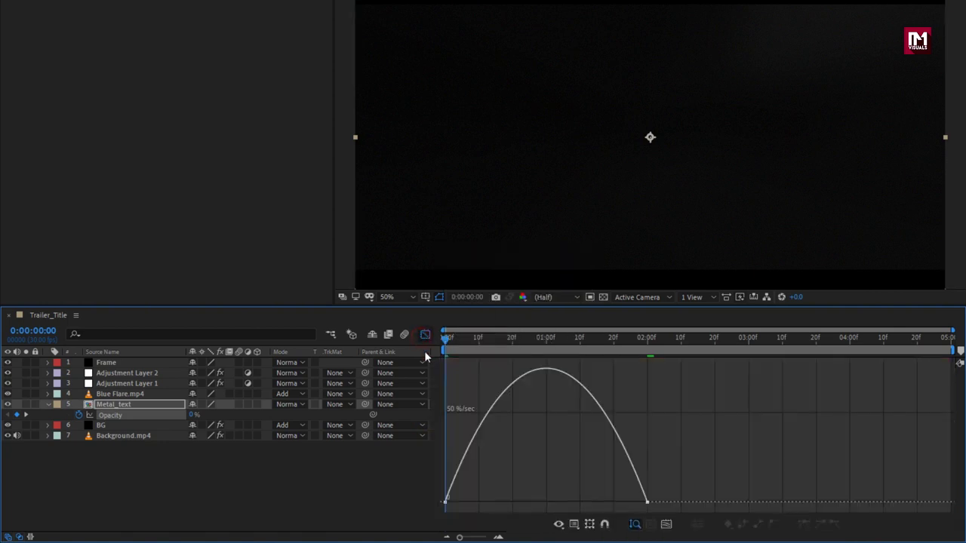
left_click_drag(594, 505, 470, 503)
left_click(424, 335)
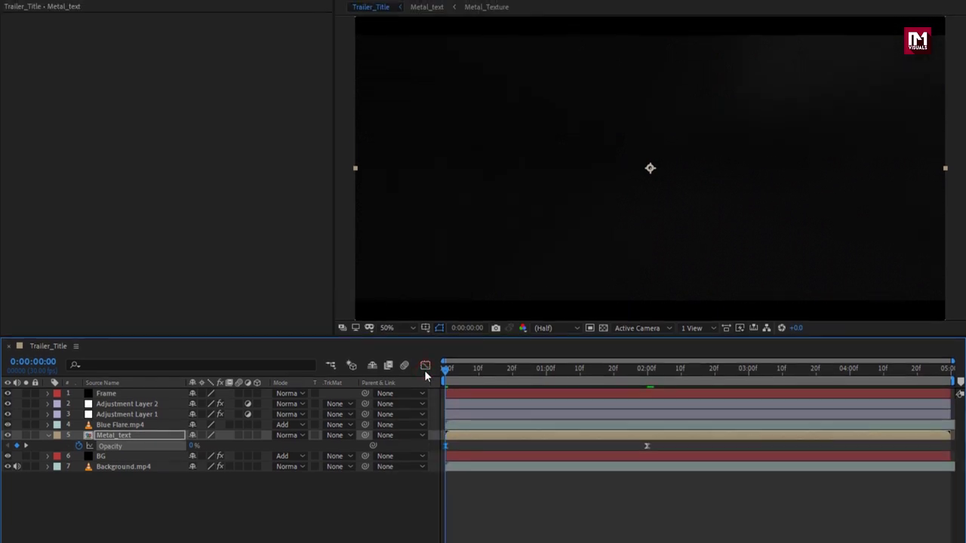
left_click(48, 468)
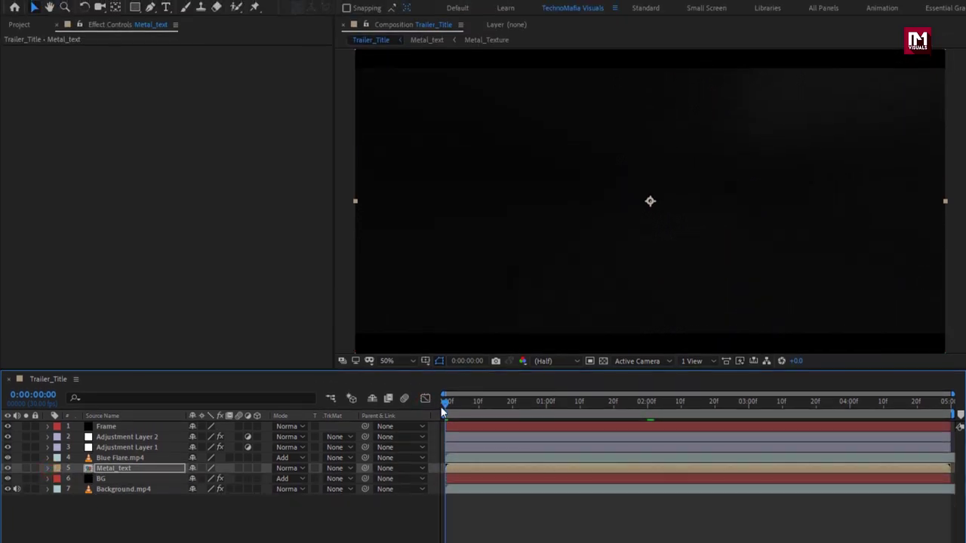
Play the Trailer_Title composition preview to watch TRAILER emerge between the letterbox bars.
key("space")
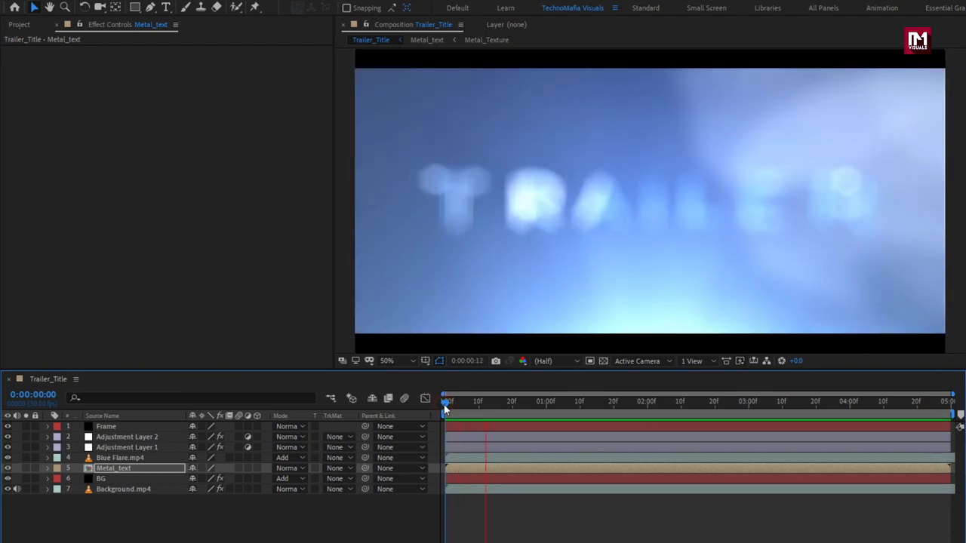